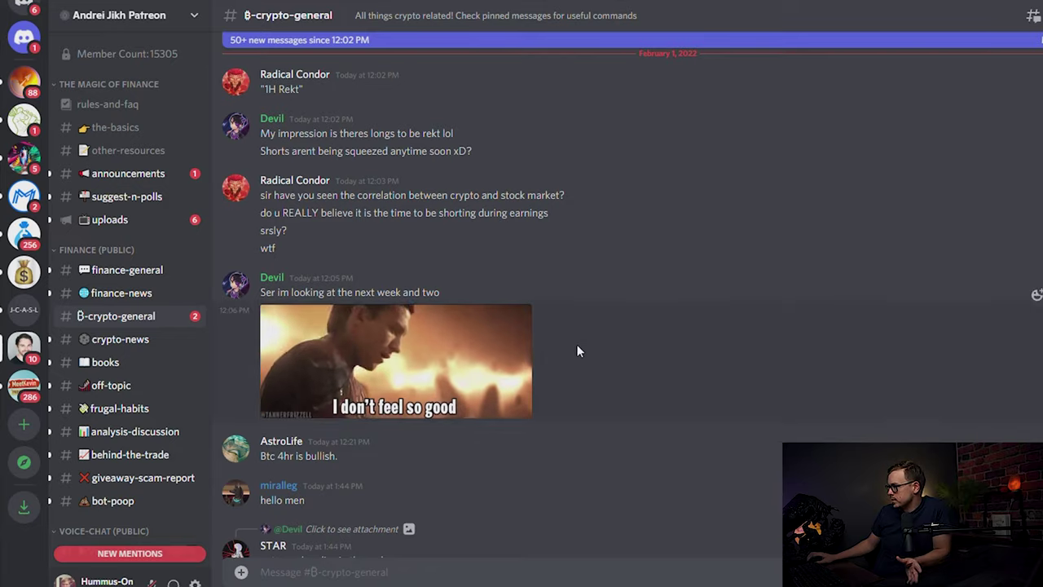
Browse the conversations in the investing and college-degrees channels of the Let's Talk Finance! server.
scroll(461, 320, down, 5)
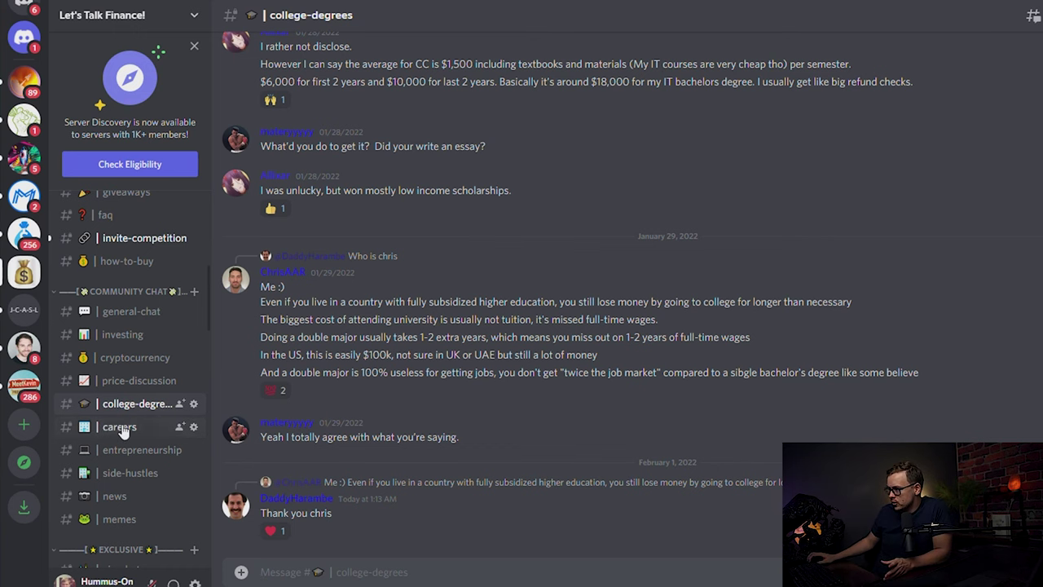
click(114, 427)
click(116, 405)
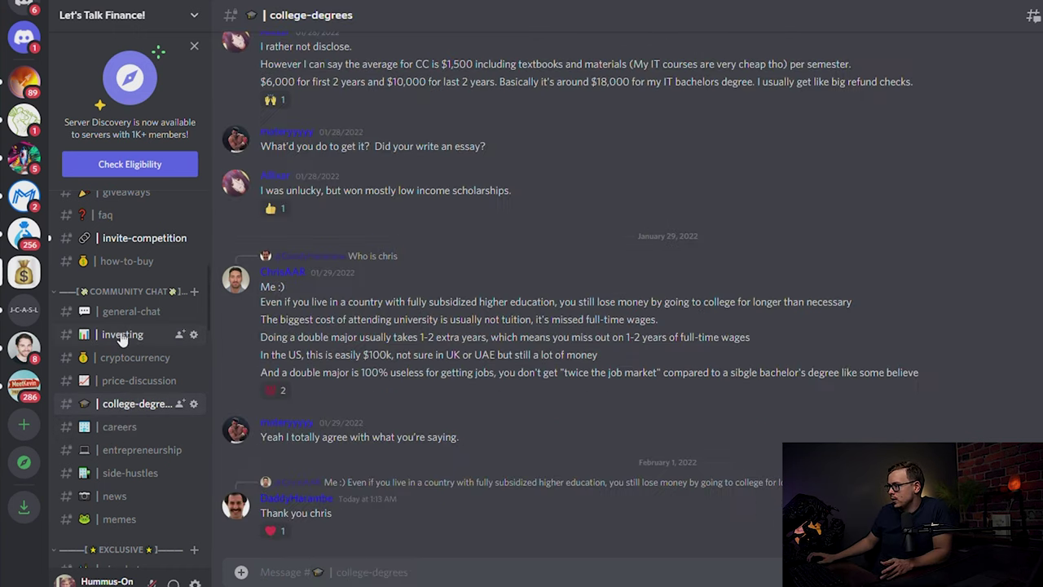
click(129, 337)
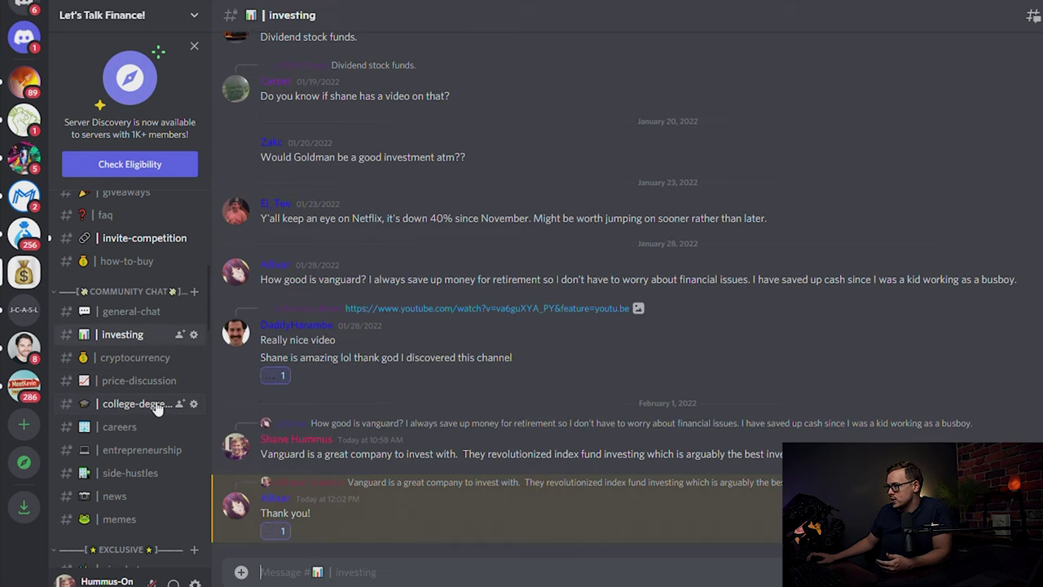
click(134, 404)
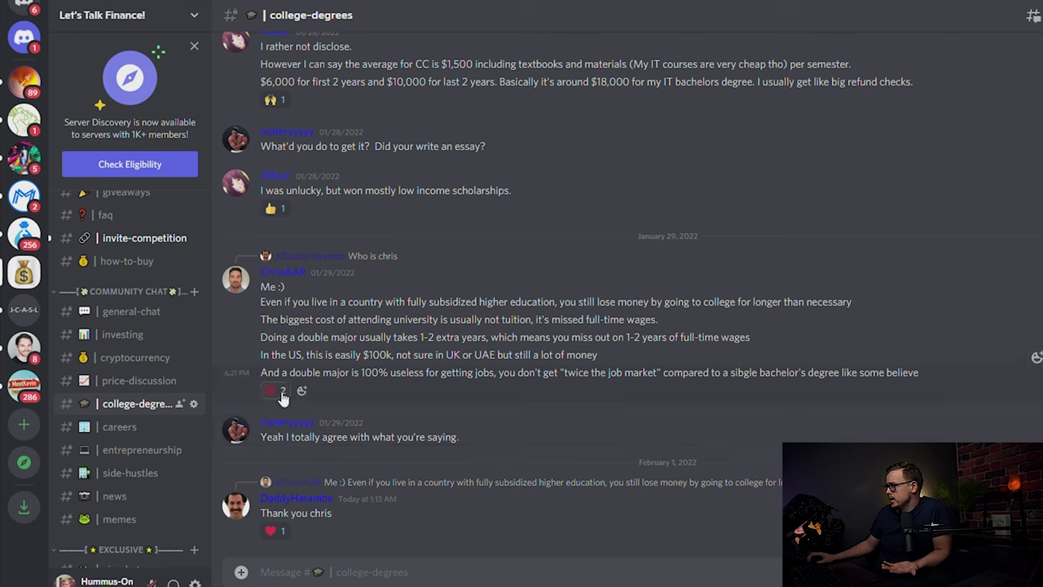
Add a :100: reaction to the college-degrees message saying a double major is useless for getting jobs.
click(303, 392)
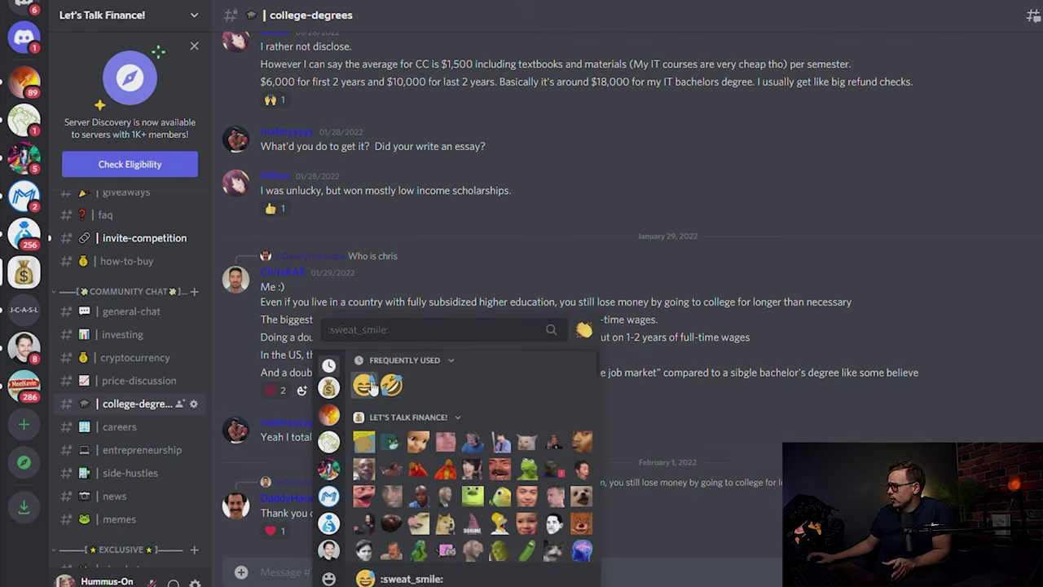
key(Escape)
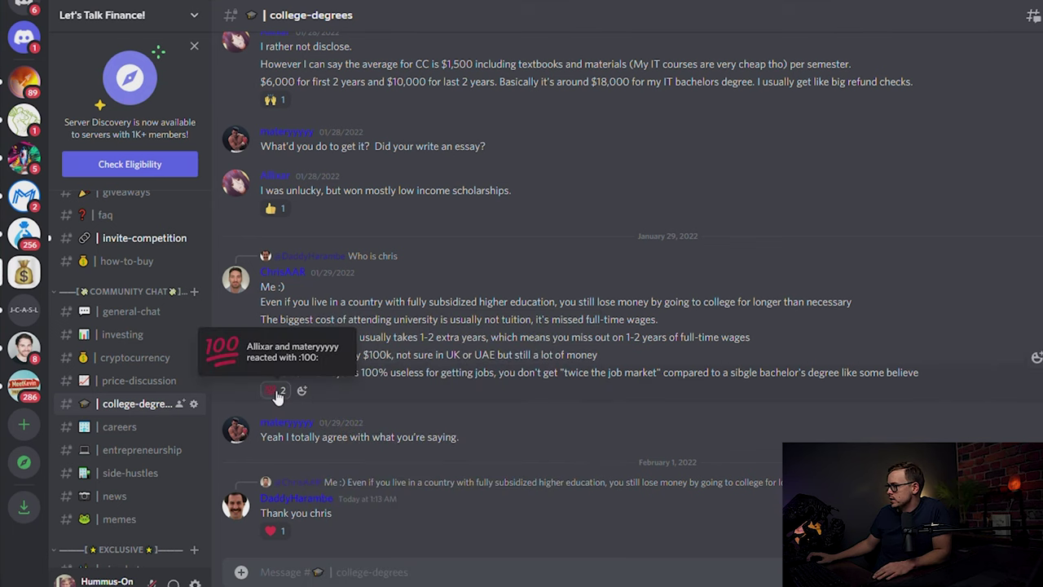
click(275, 391)
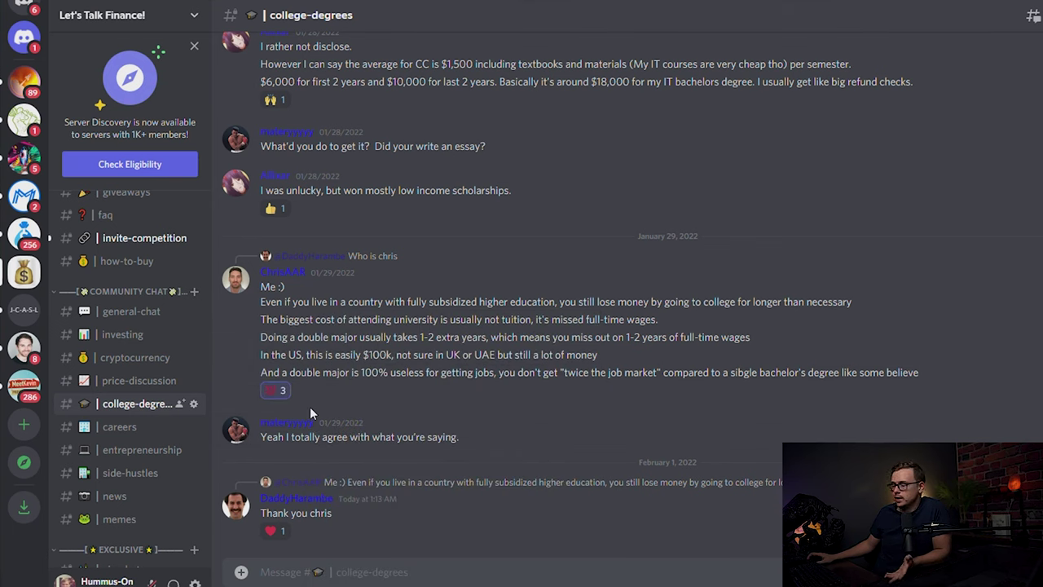
Reply to the double-major message with "Great point, true in most cases.", mention its author and send it.
click(1036, 357)
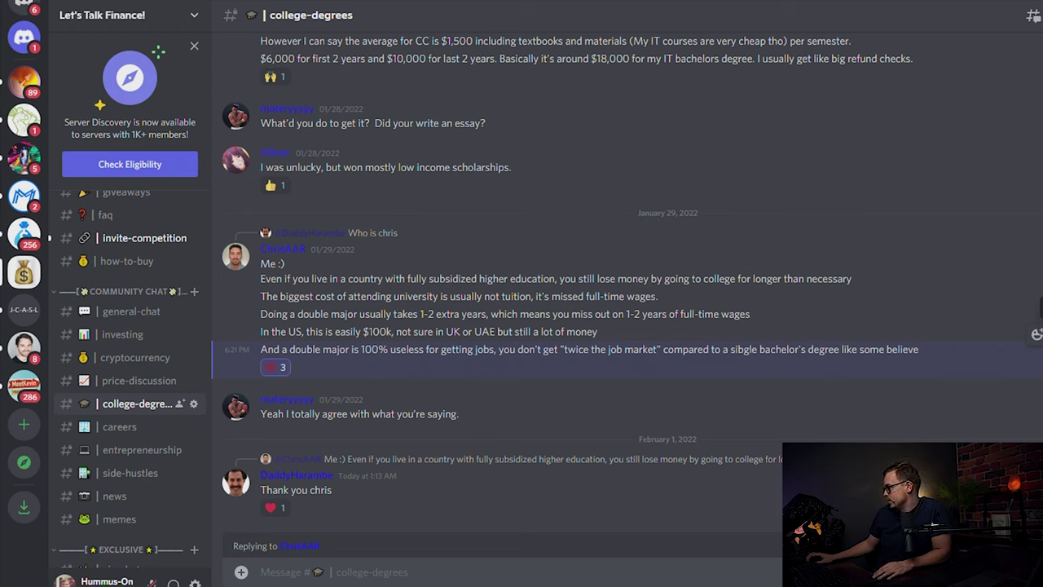
text(Great point, true in most cases.)
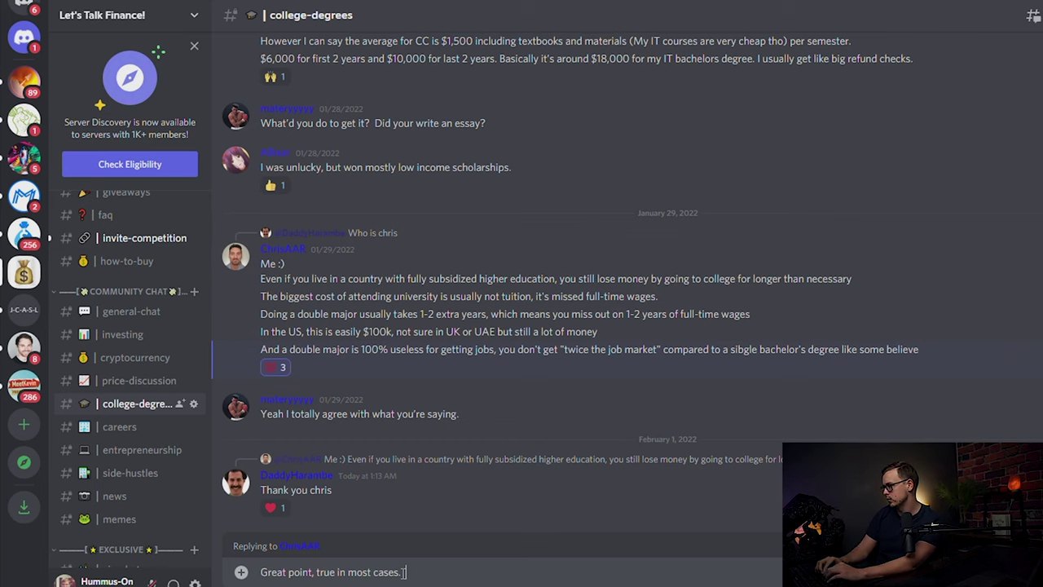
text(@)
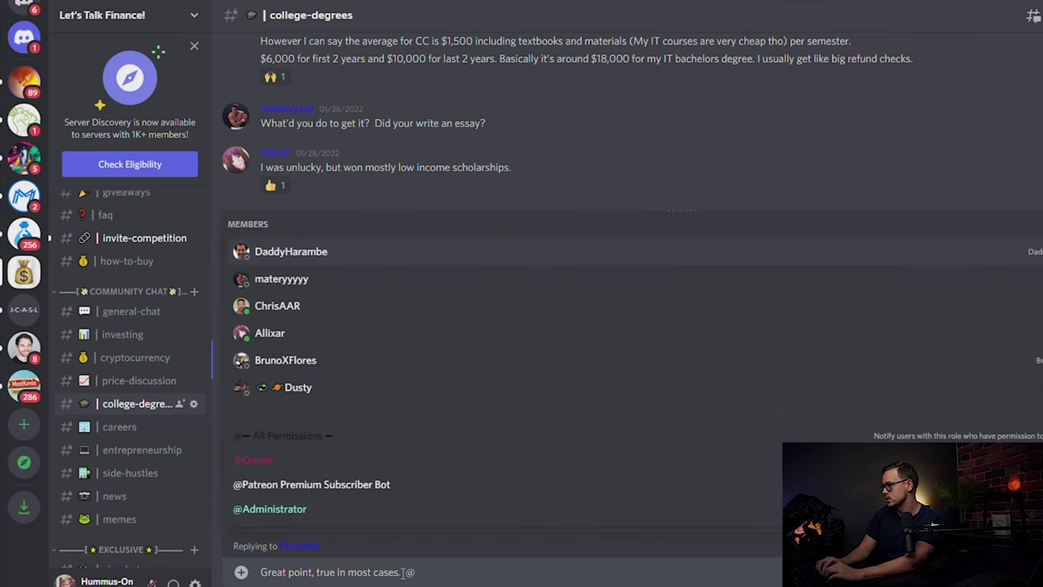
click(336, 309)
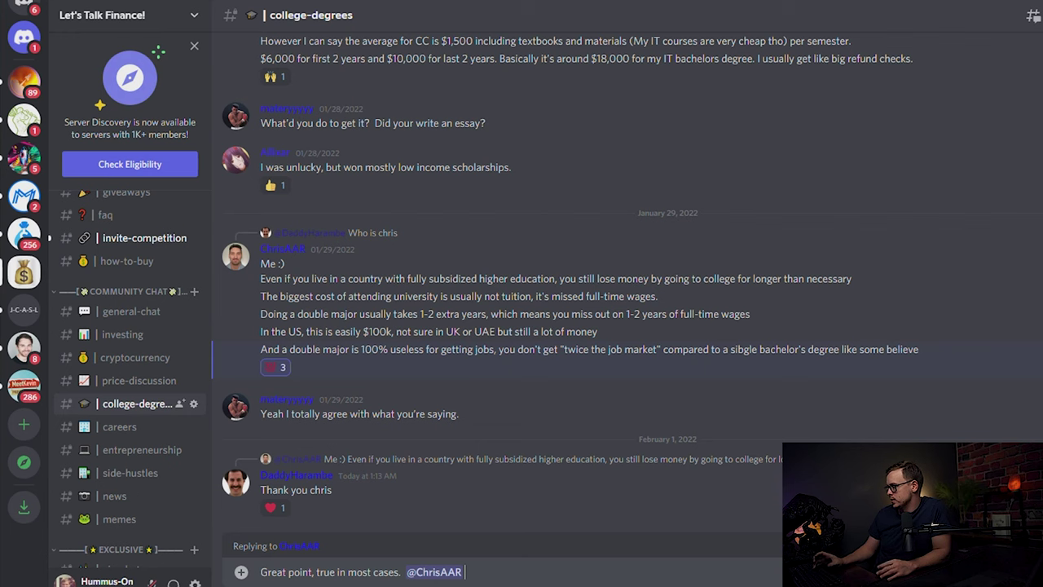
key(Return)
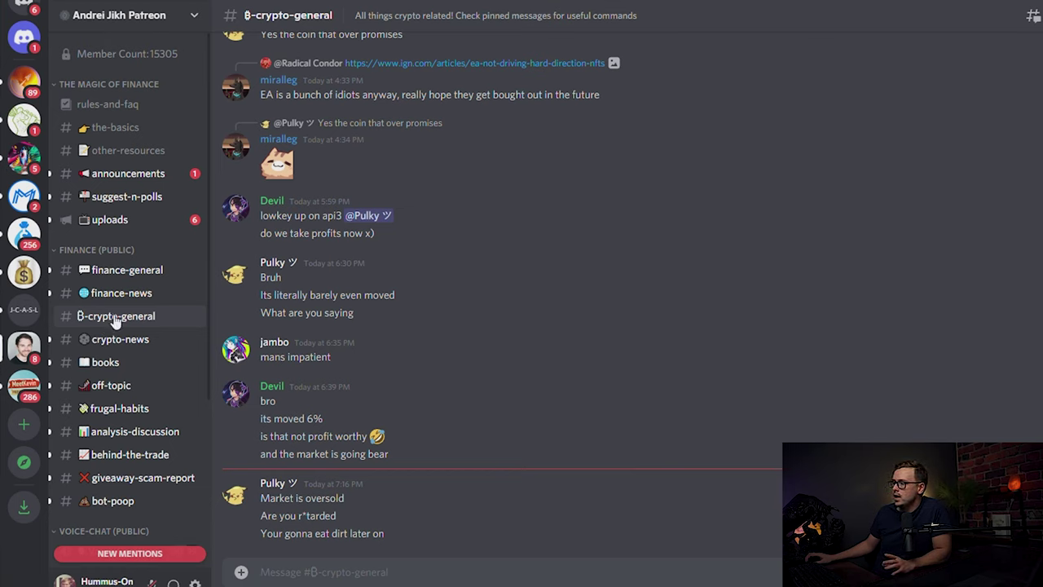
Examine the mute durations and notification settings available for the crypto-general channel in the Andrei Jikh Patreon server.
right_click(112, 321)
mouse_move(162, 356)
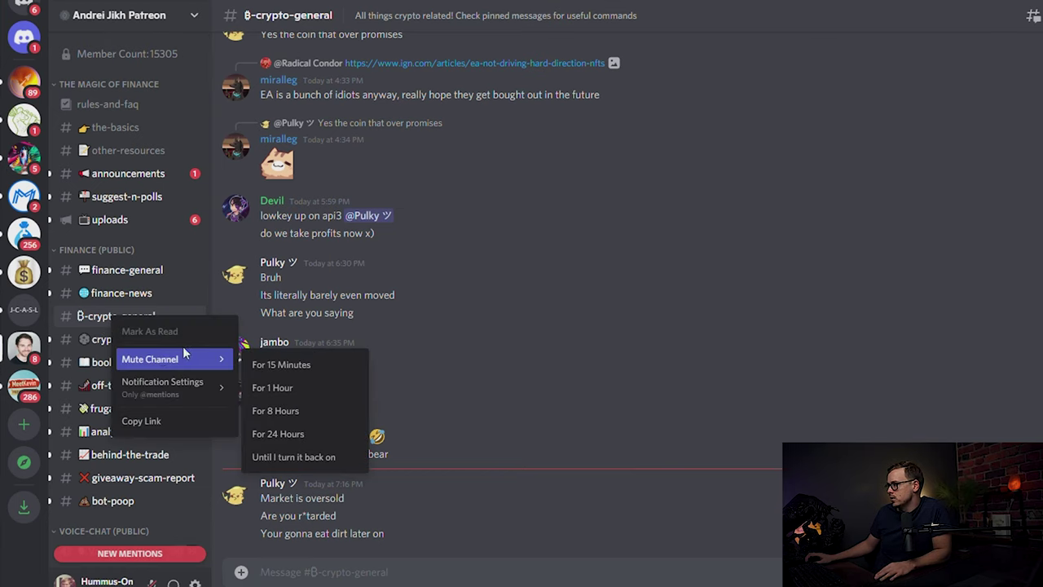
mouse_move(206, 387)
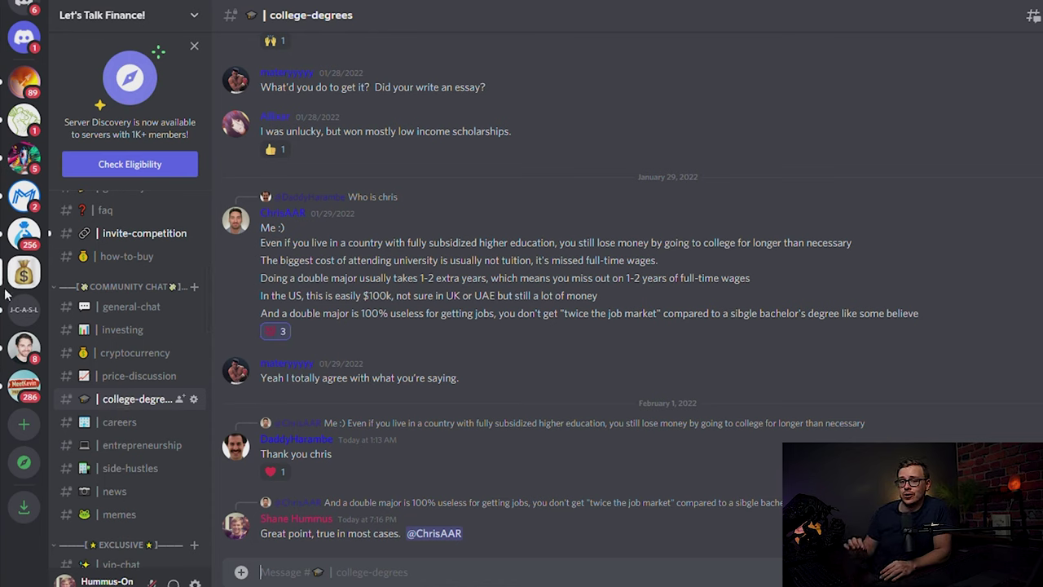
Start a new server from the Gaming template and set it up for a club or community.
click(25, 425)
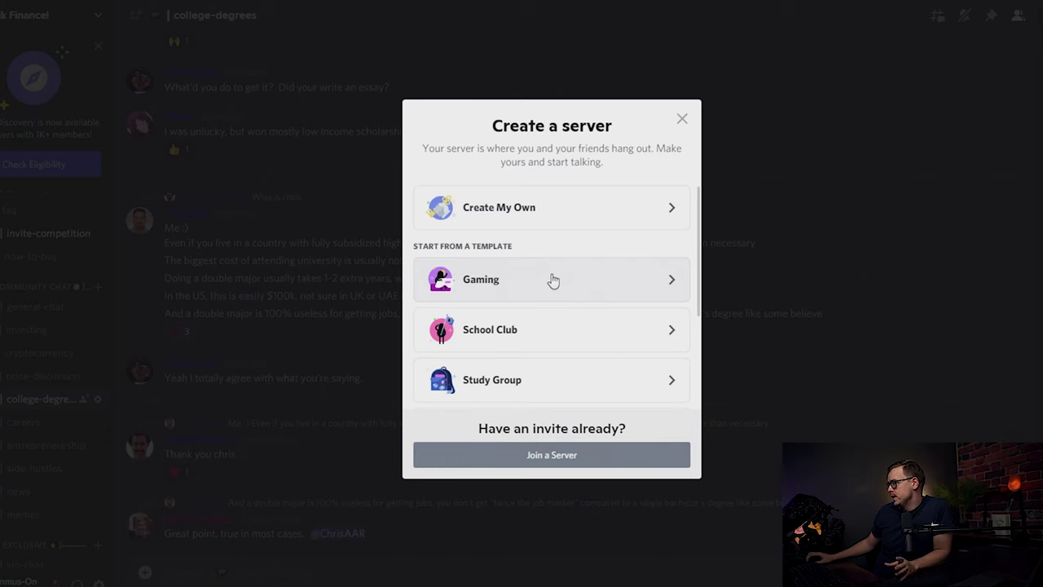
scroll(540, 334, down, 1)
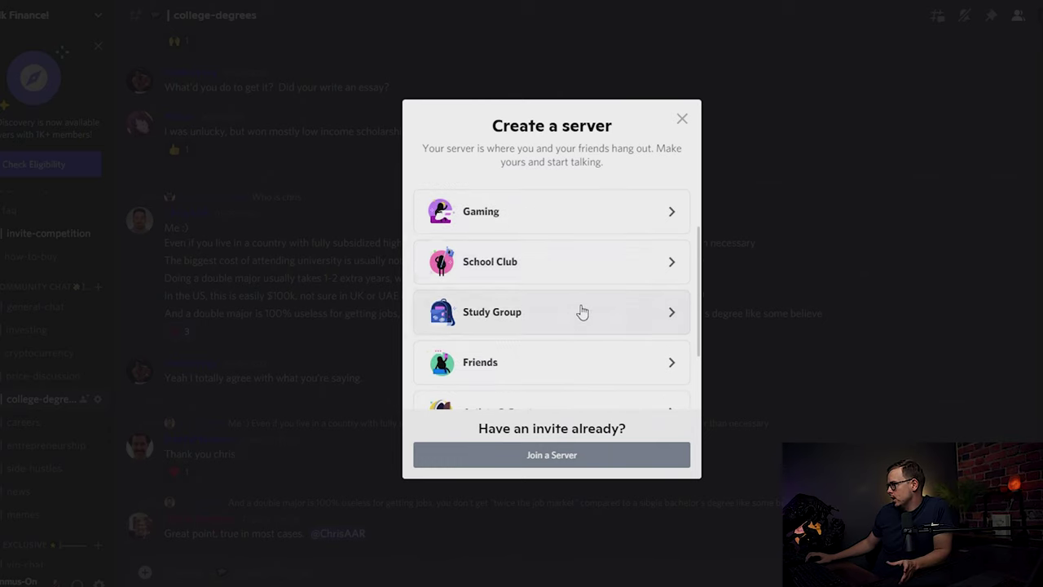
scroll(575, 312, down, 1)
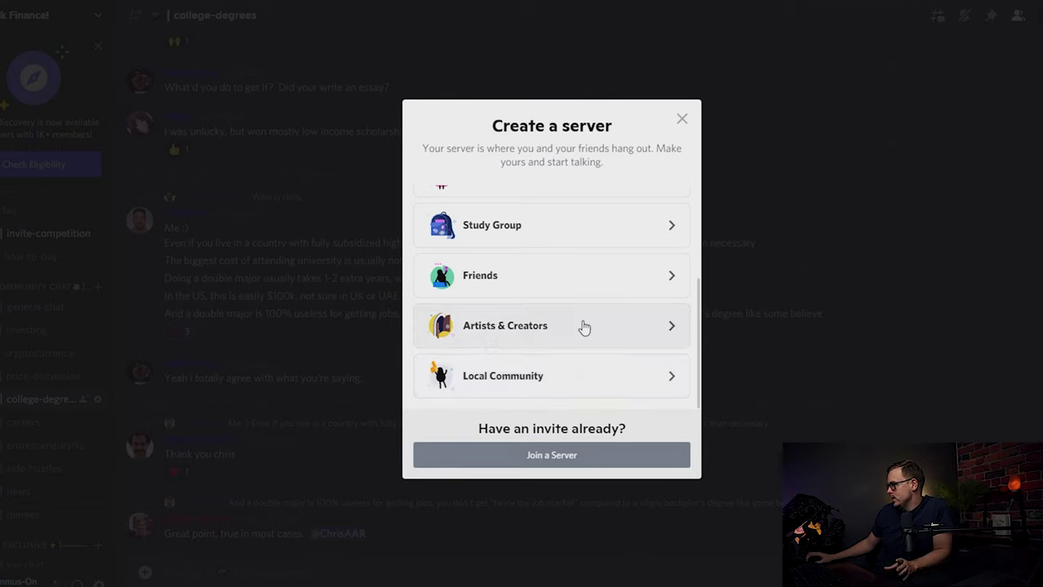
scroll(584, 327, up, 3)
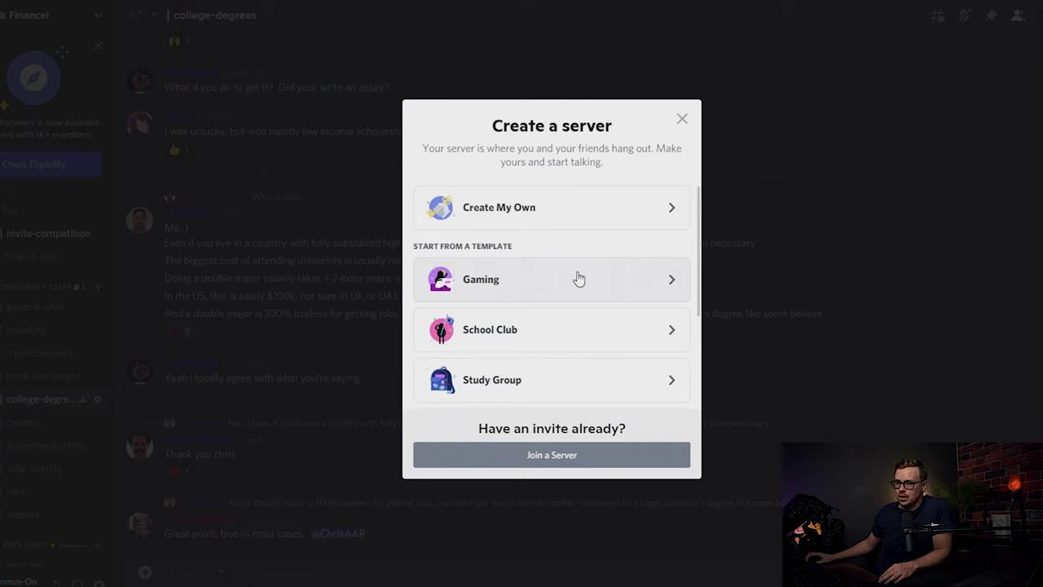
click(579, 278)
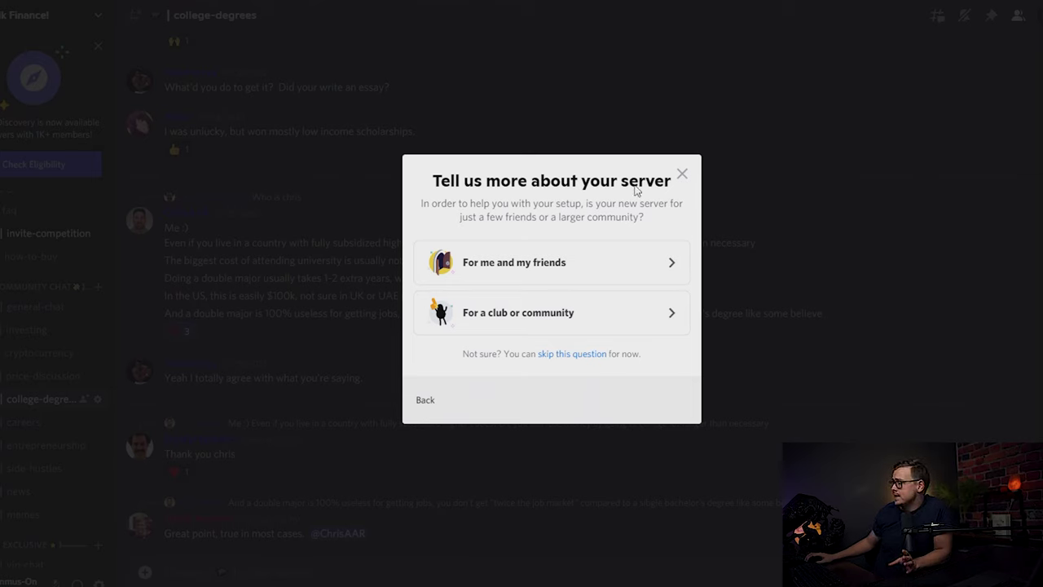
click(460, 316)
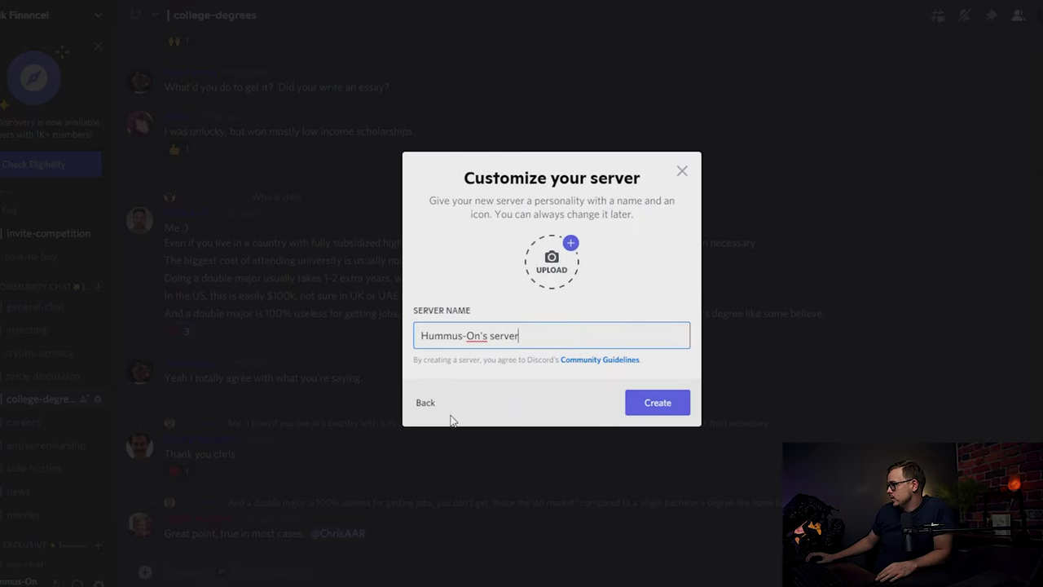
Name the new server "Eat More Hummus", create it and dismiss the boost progress tip.
key(ctrl+a)
key(BackSpace)
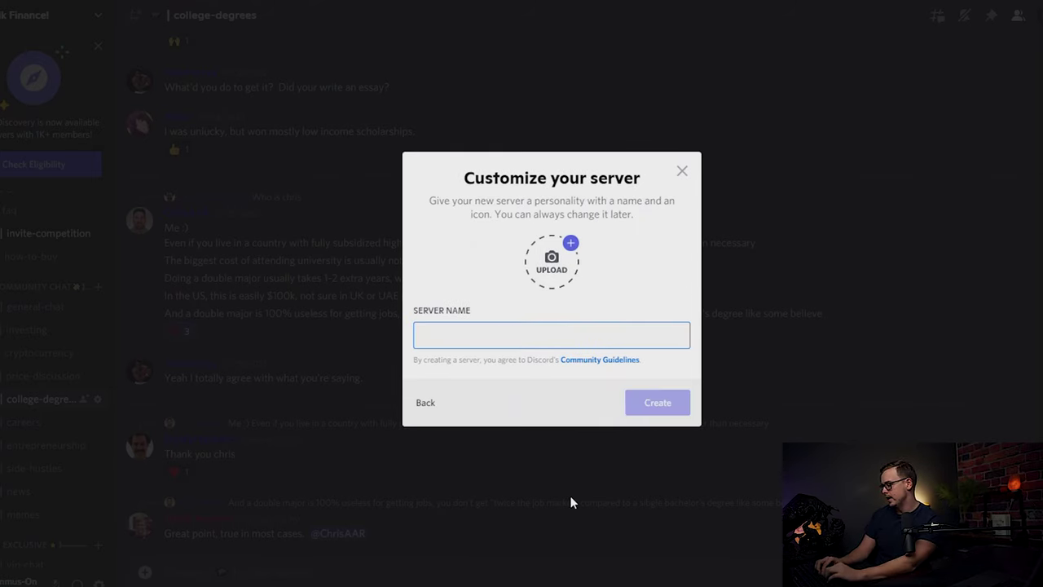
text(Eat More H)
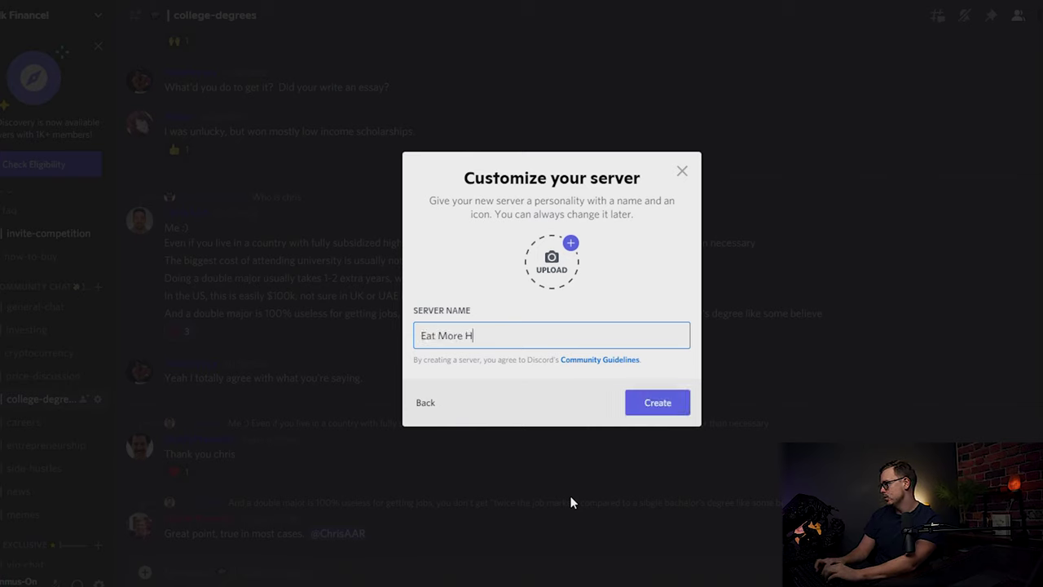
text(ummus)
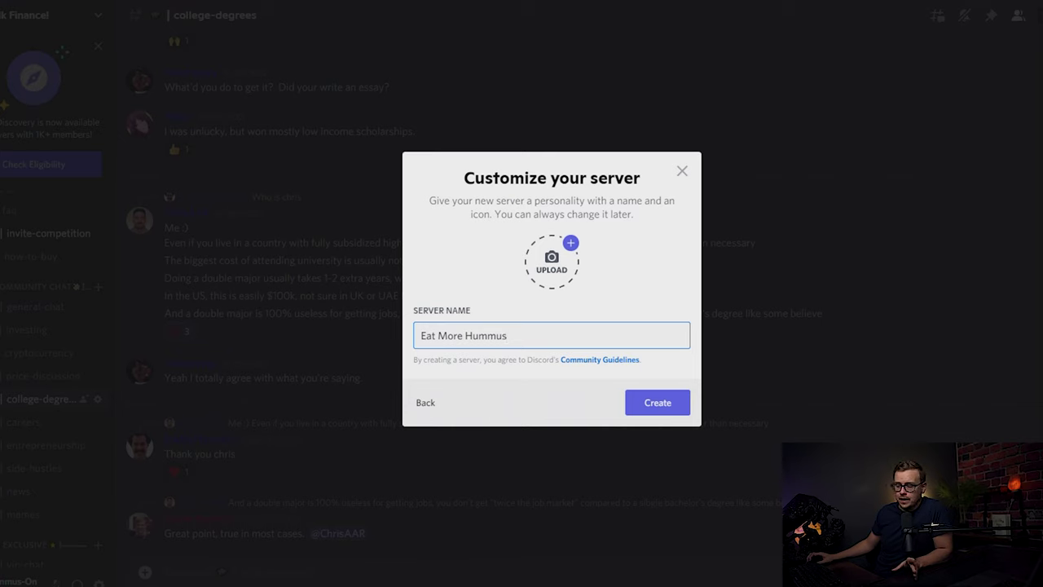
key(Return)
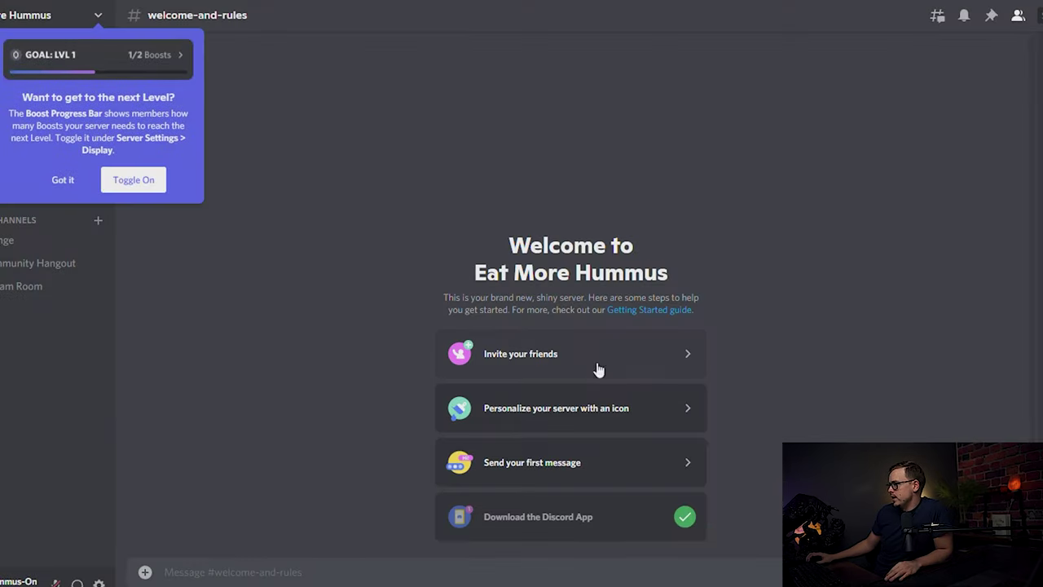
click(63, 179)
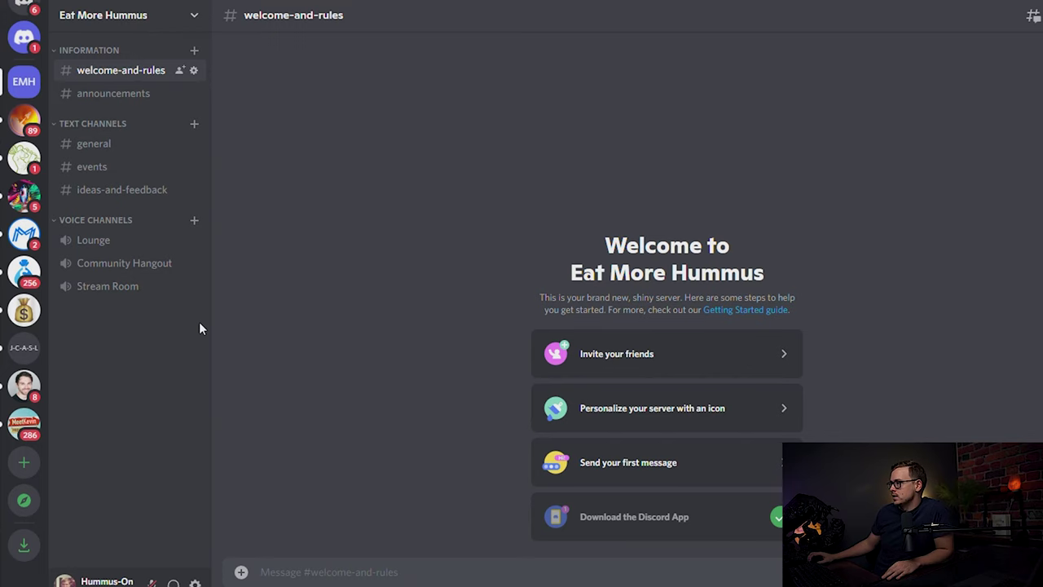
Delete the Stream Room voice channel from the Eat More Hummus server.
mouse_move(193, 289)
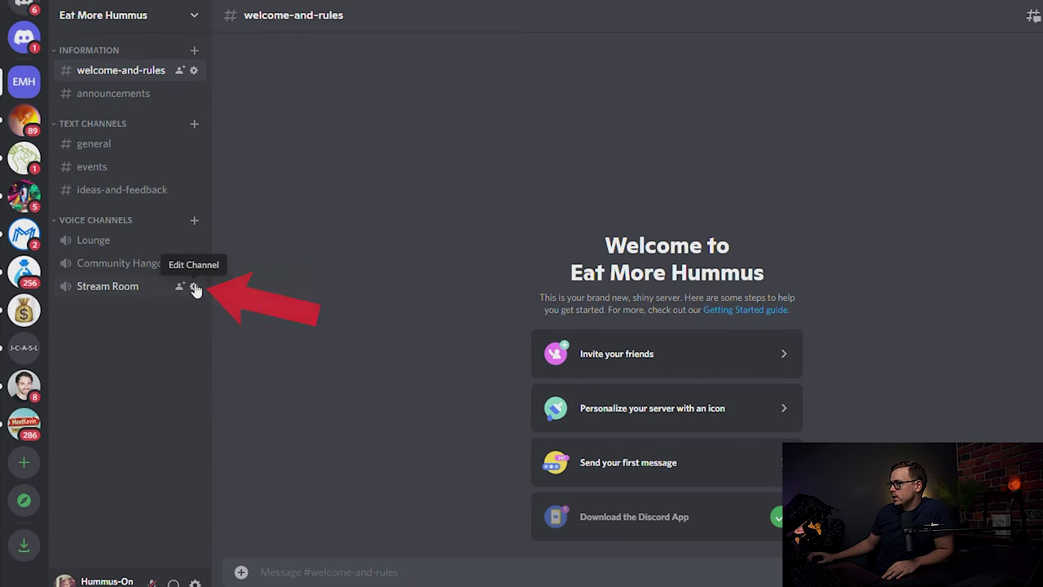
click(194, 286)
click(367, 122)
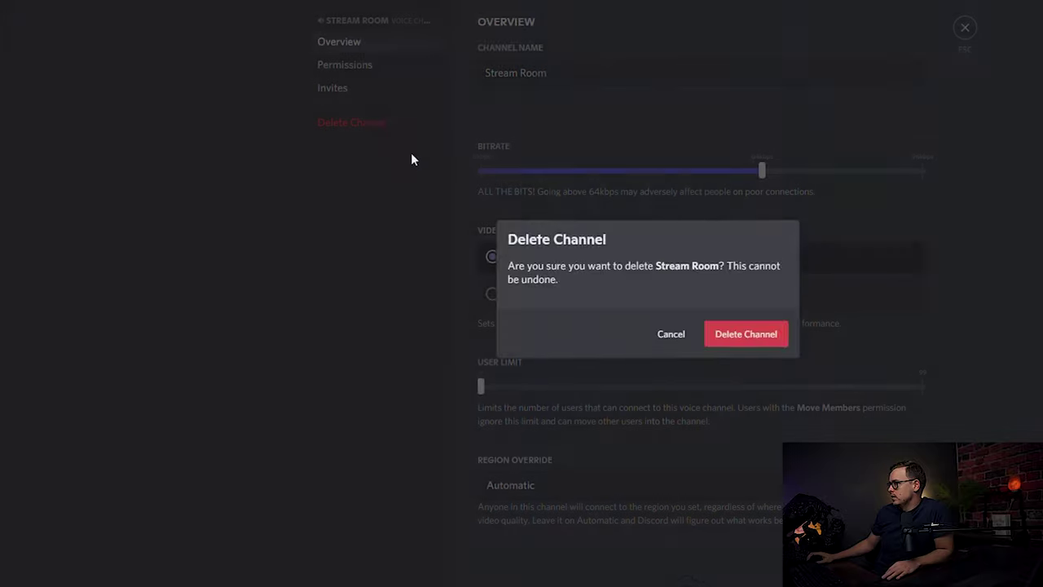
click(717, 333)
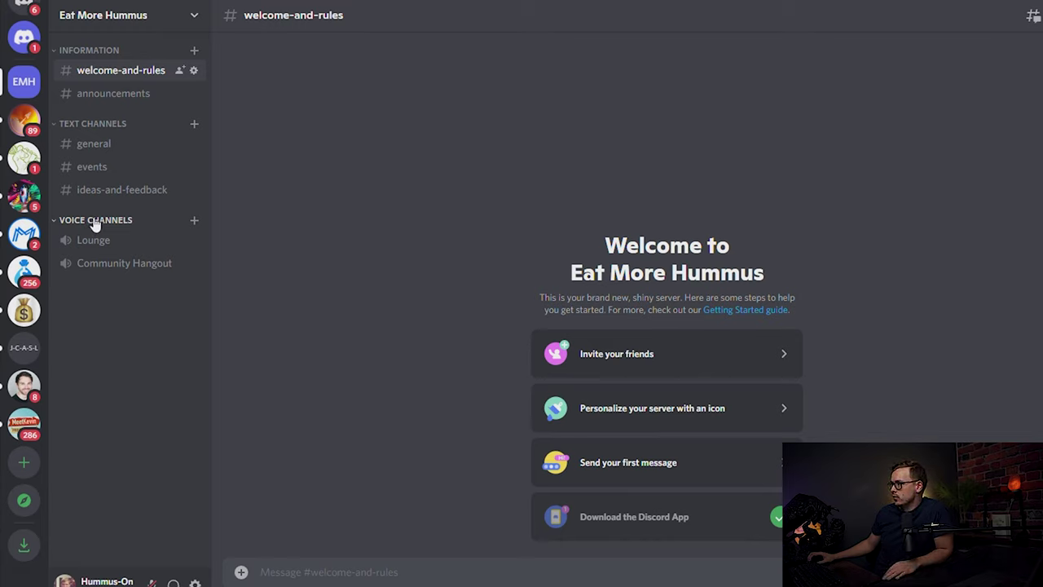
Delete the Voice Channels category from the Eat More Hummus server.
right_click(94, 223)
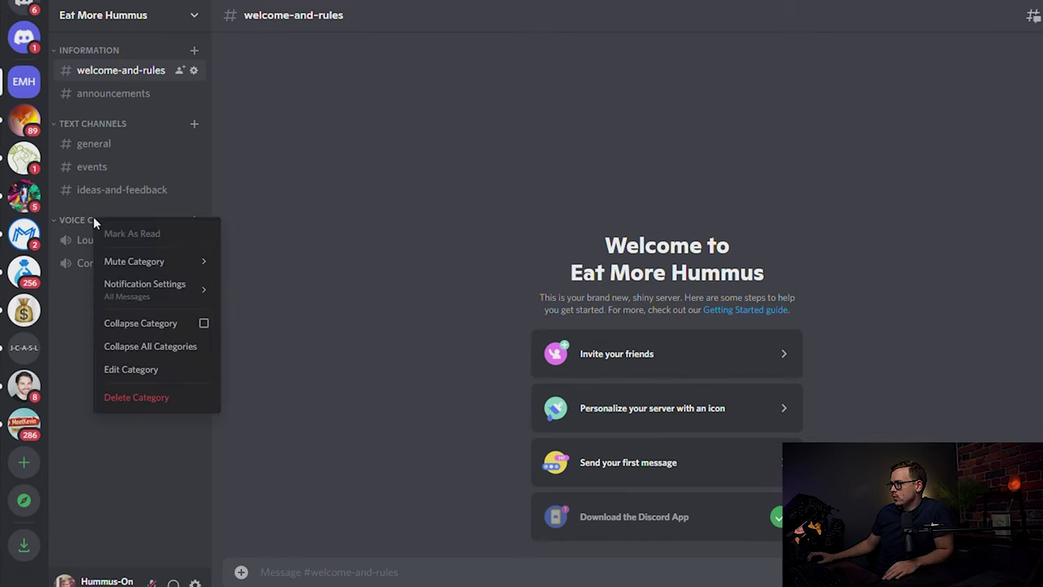
click(141, 397)
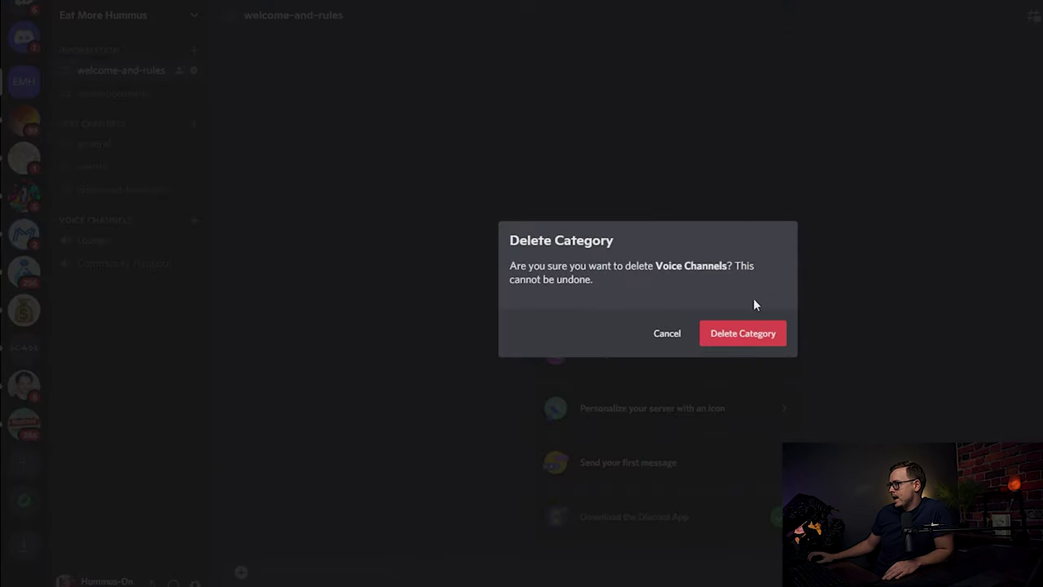
click(737, 339)
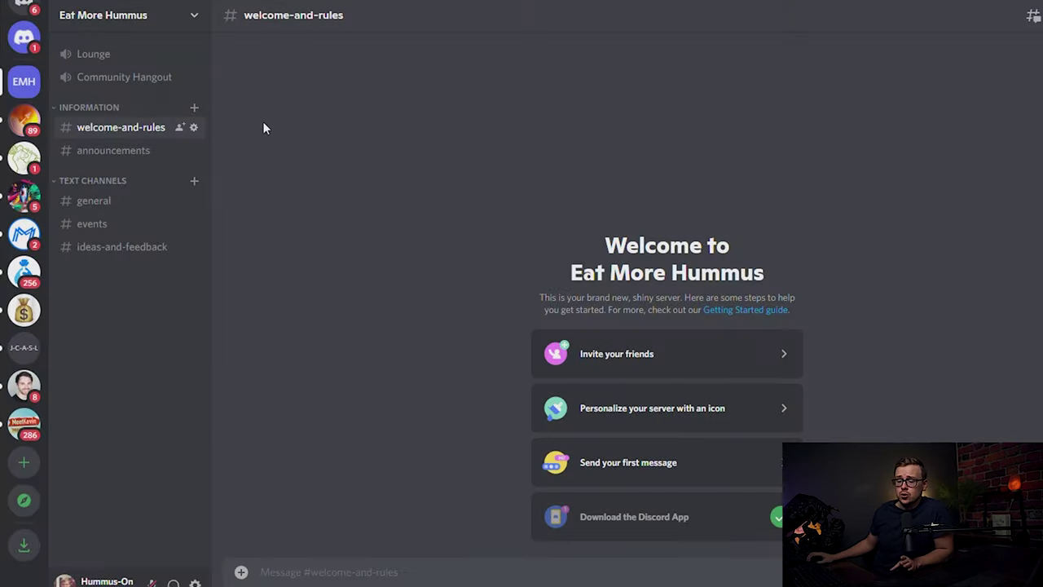
Create a new category named "Gaming" in the server, leaving it non-private.
click(194, 16)
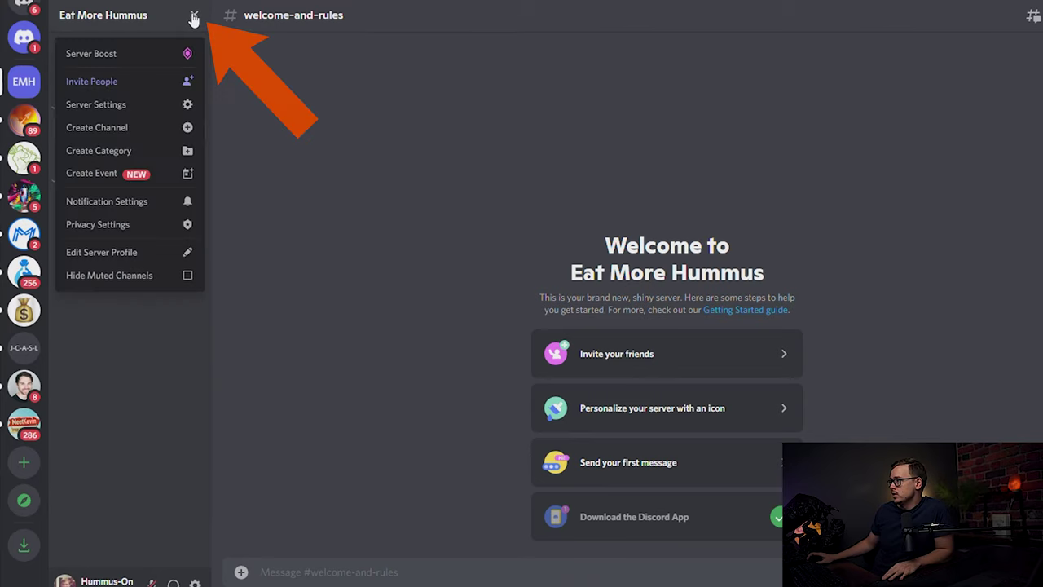
click(99, 150)
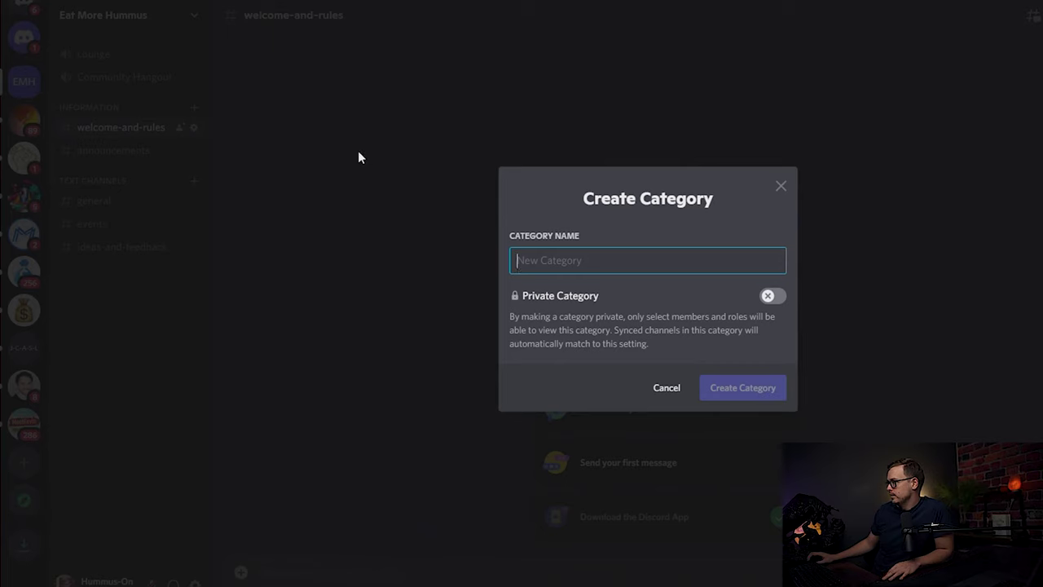
text(Gaming)
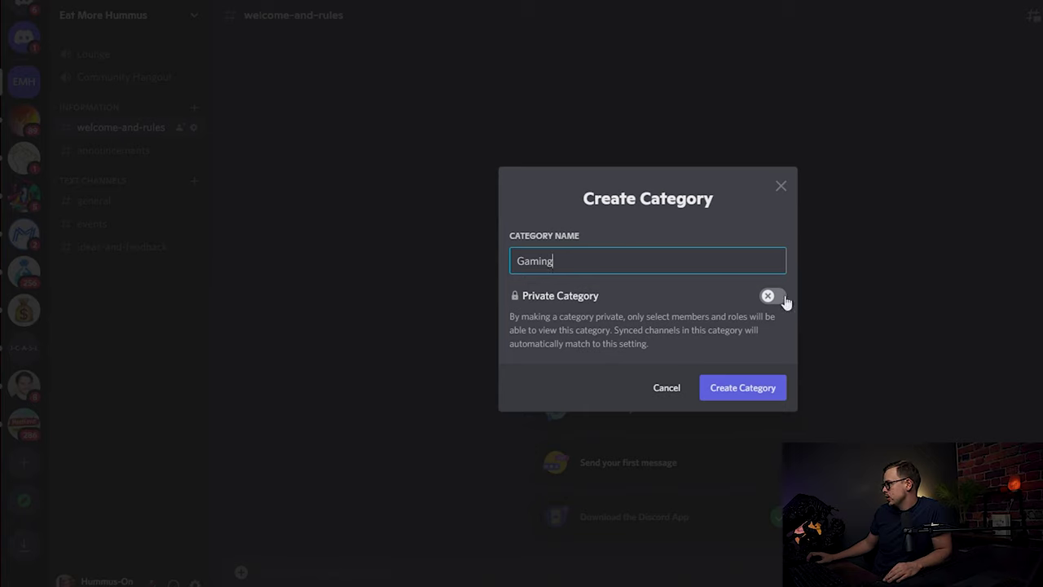
click(742, 388)
Create a new non-private category named "Cryptocurrency" in the Eat More Hummus server.
click(192, 17)
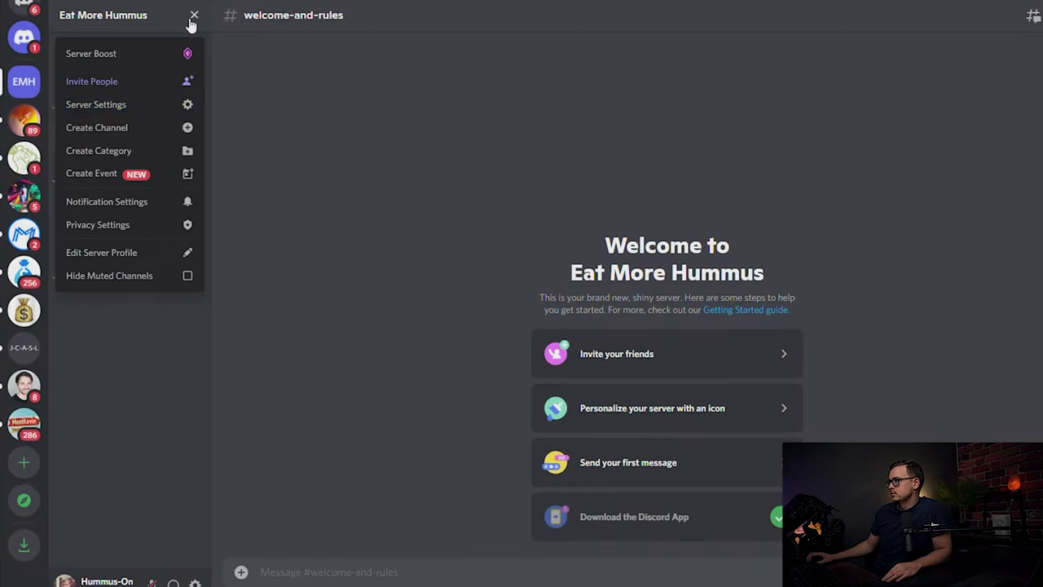
click(136, 152)
text(Cryptocurrency)
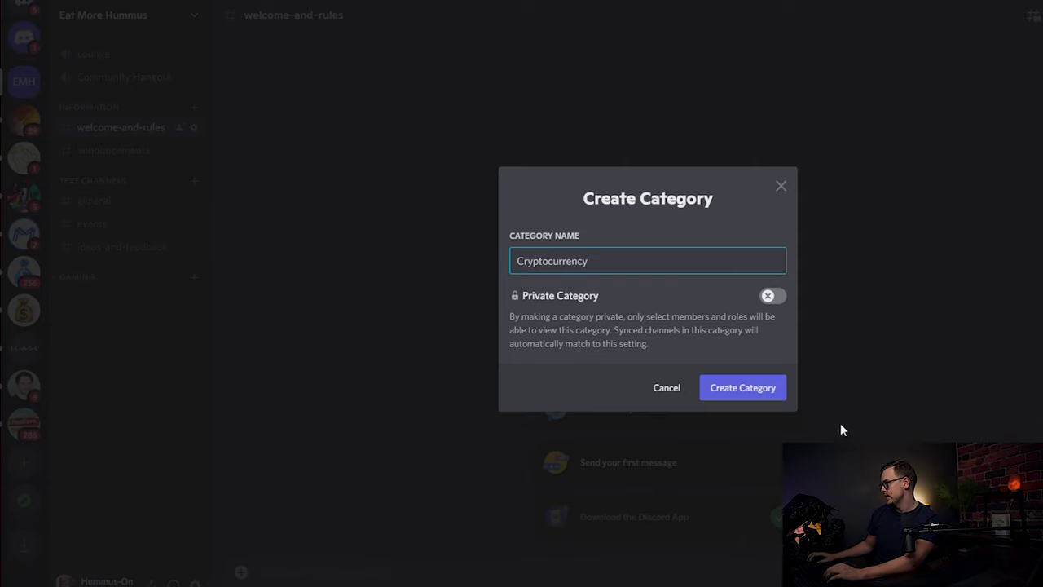
click(741, 390)
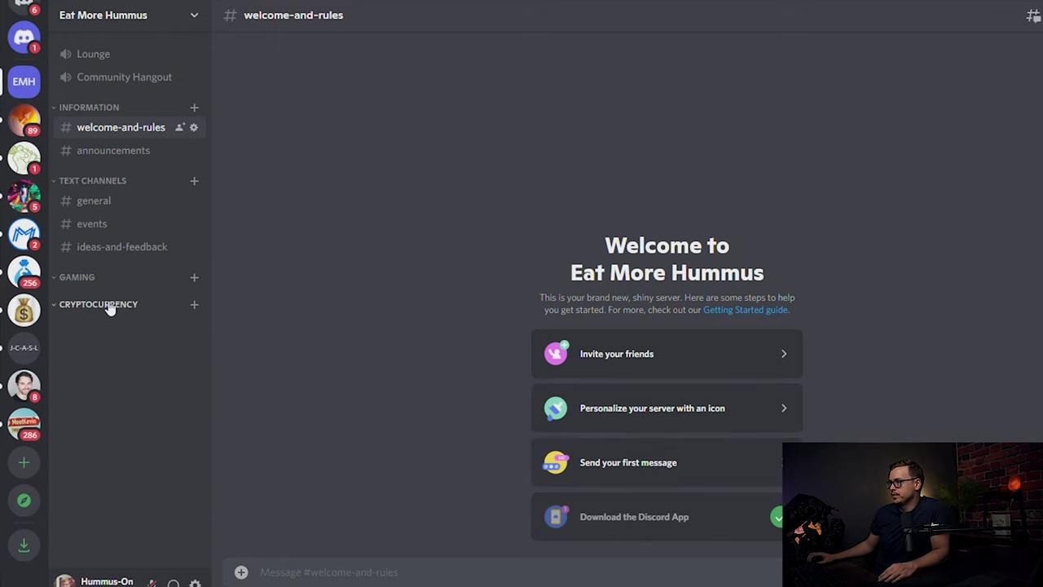
Move the Text Channels category below Cryptocurrency, and restore the original category order.
drag(115, 188, 116, 338)
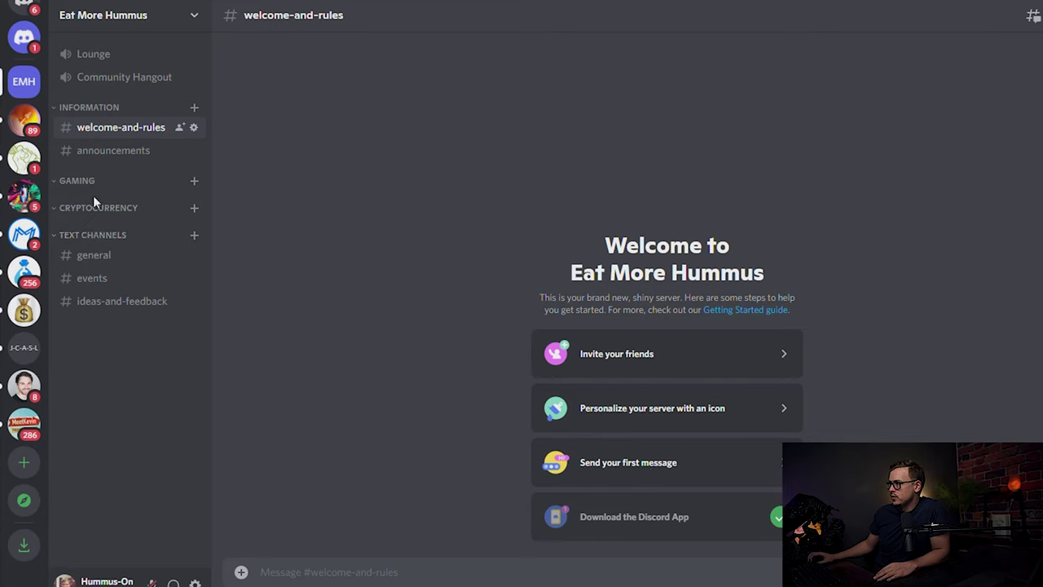
drag(102, 210, 102, 322)
drag(87, 193, 116, 310)
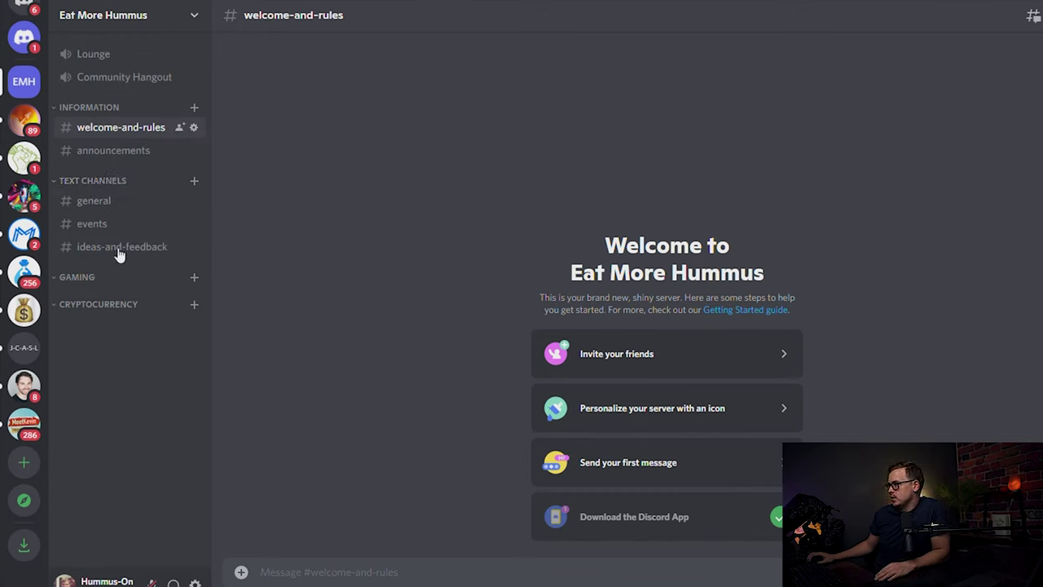
Begin a new text channel in the Gaming category with the name "gaming-general-chat".
click(195, 279)
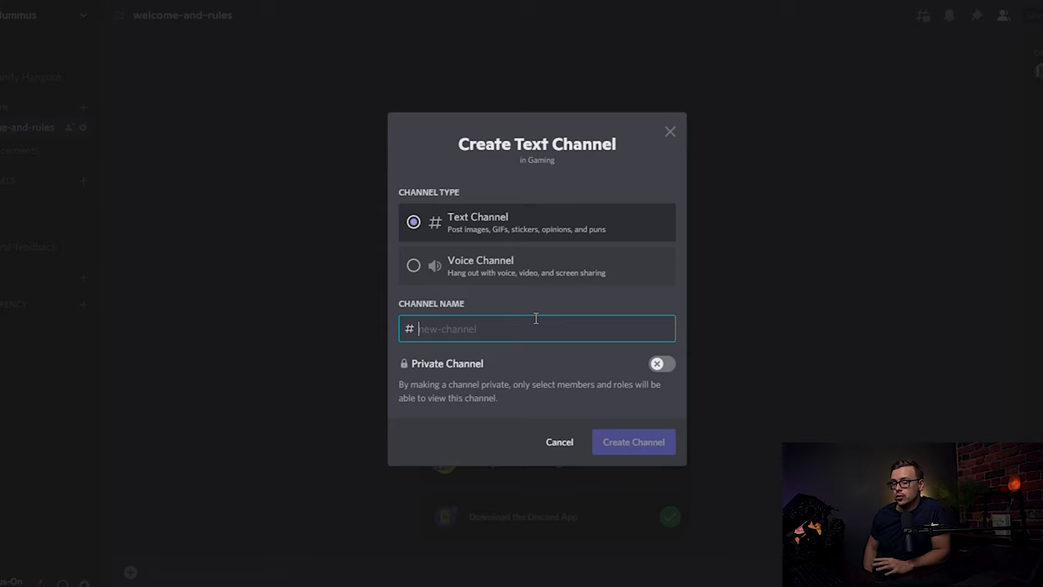
text(ming-general-chat)
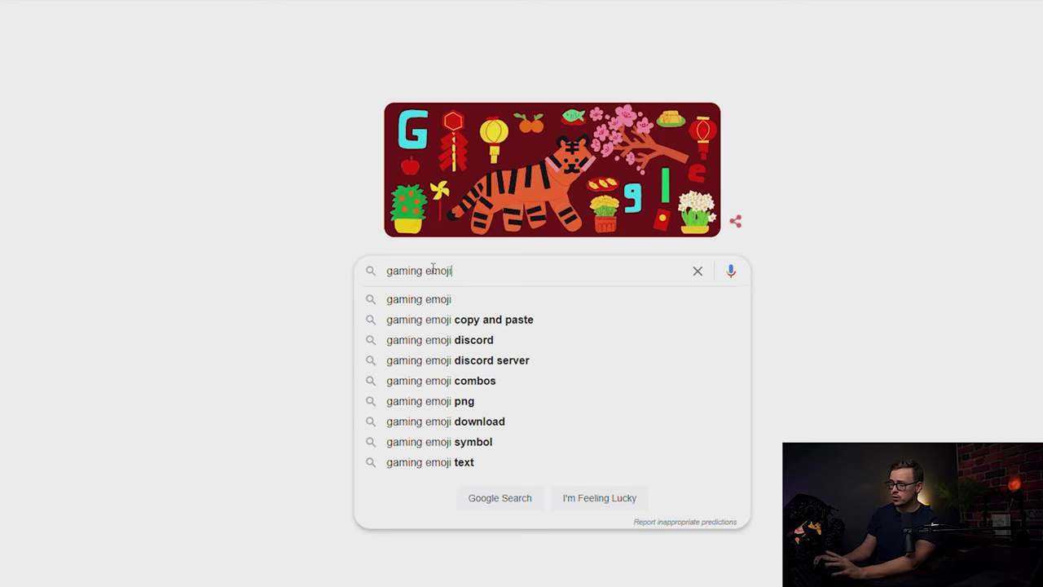
Switch to the web browser, search Google for "gaming emoji" and copy the Video Game emoji from Emojipedia.
key(Return)
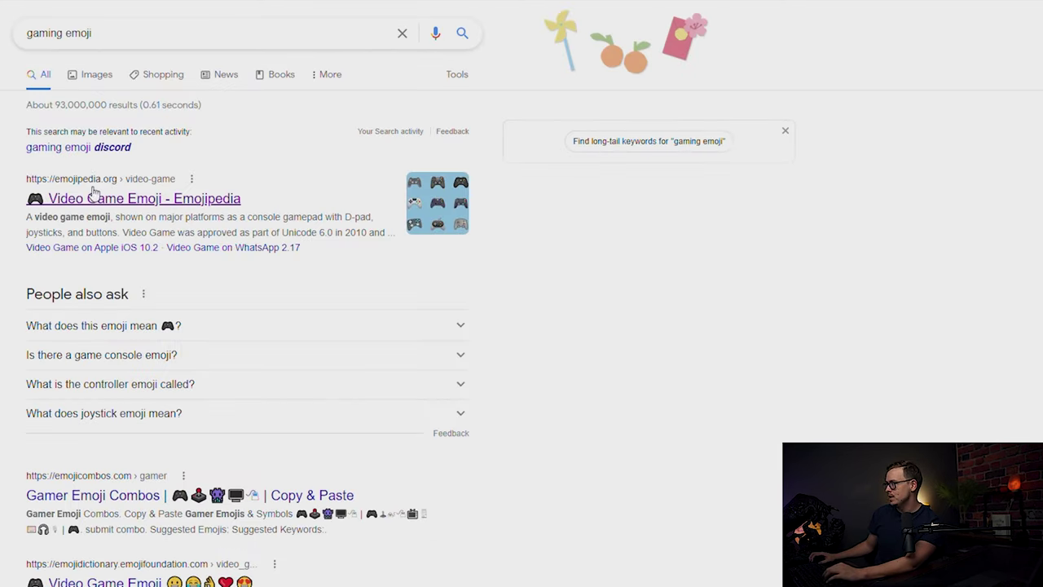
click(92, 192)
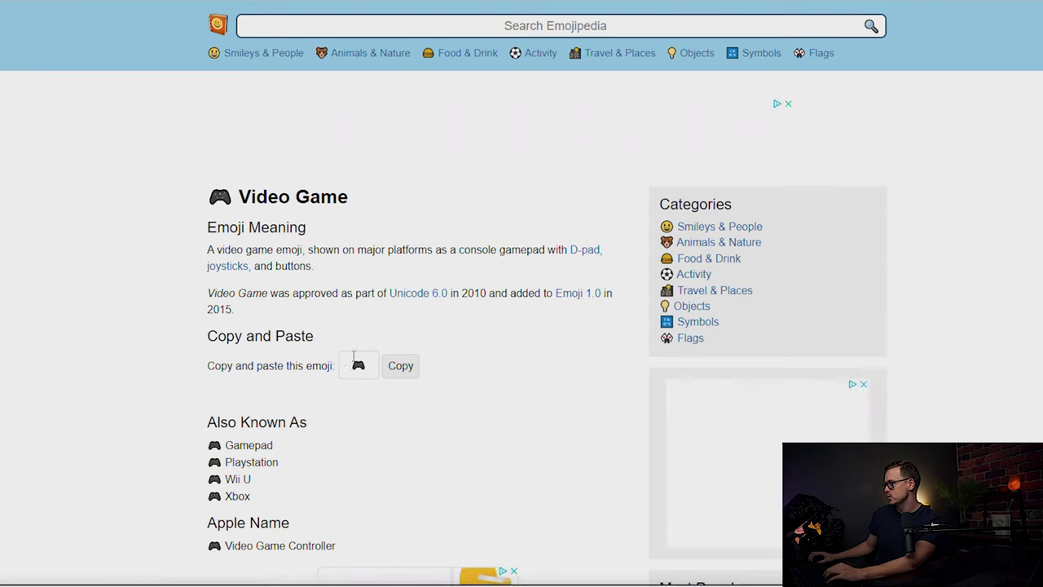
click(404, 367)
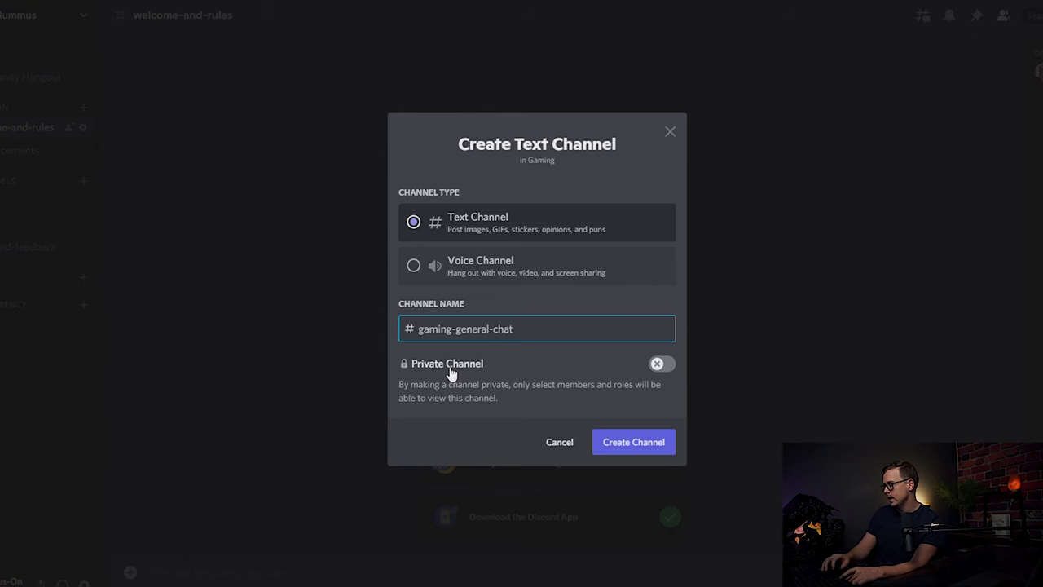
Prefix the new channel's name with the copied controller emoji and a hyphen, and create the non-private text channel.
right_click(409, 330)
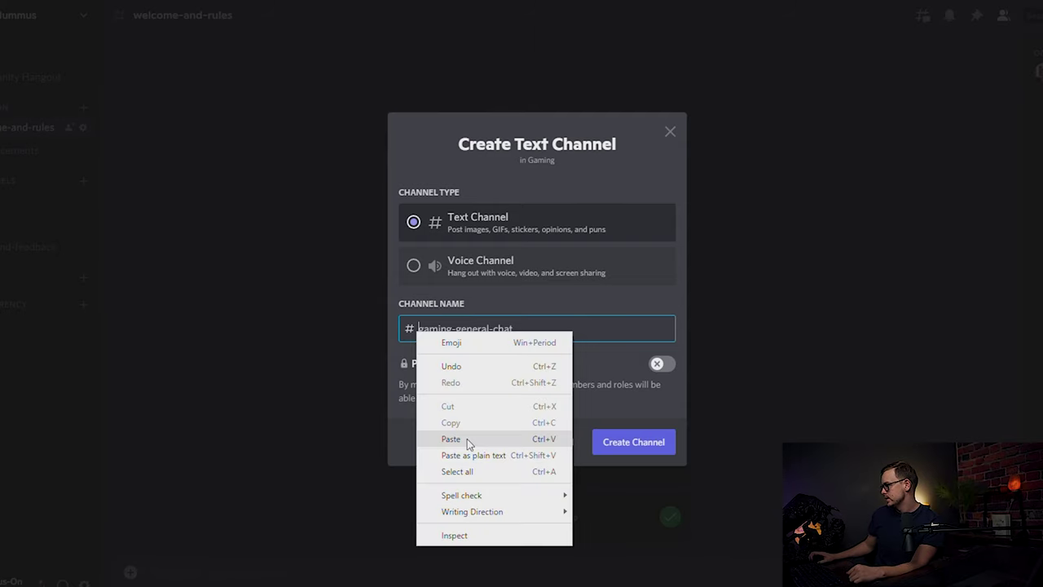
click(469, 440)
text(-)
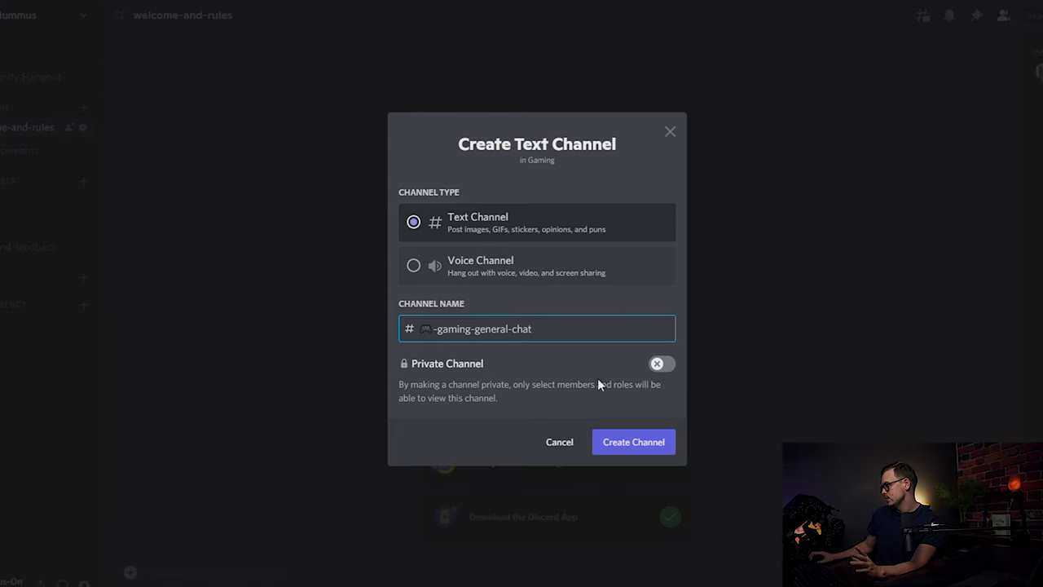
click(627, 449)
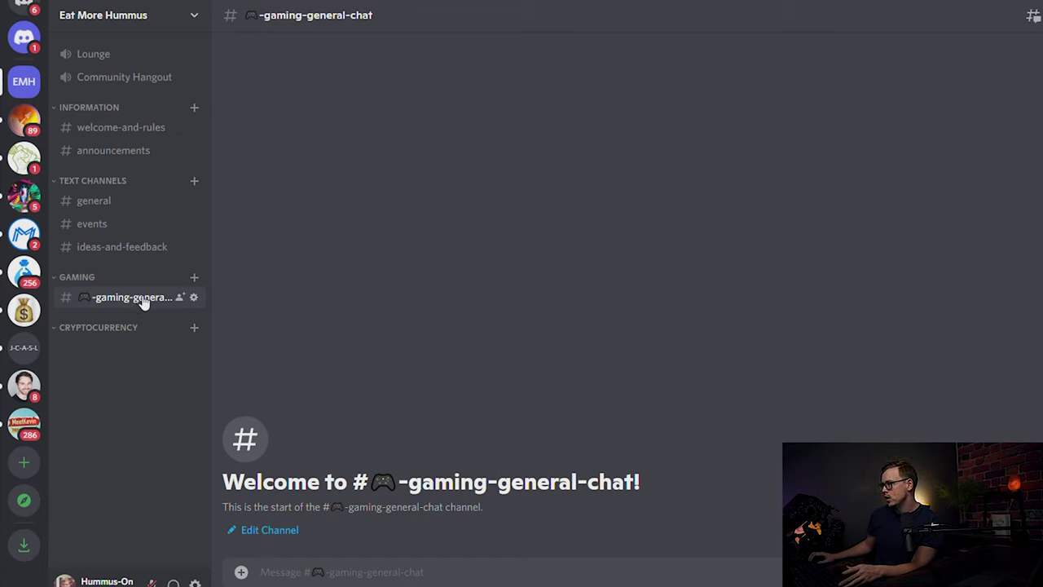
Rename the new channel in the Gaming category to "🎮-gaming-chat", save the change and leave the channel settings.
right_click(139, 302)
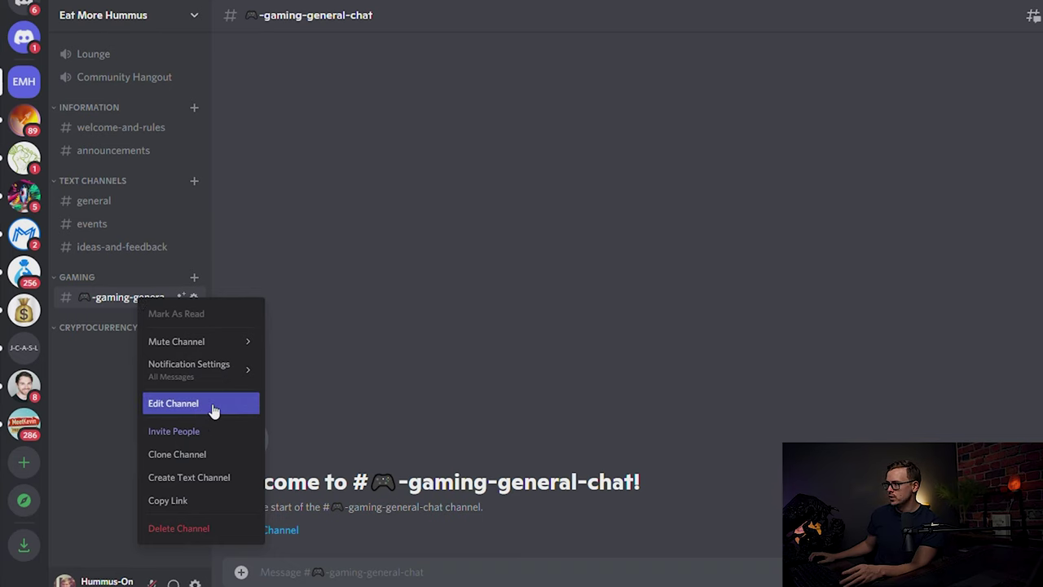
click(213, 403)
click(649, 70)
key(BackSpace)
key(BackSpace)
key(BackSpace)
key(BackSpace)
key(BackSpace)
key(BackSpace)
key(BackSpace)
key(BackSpace)
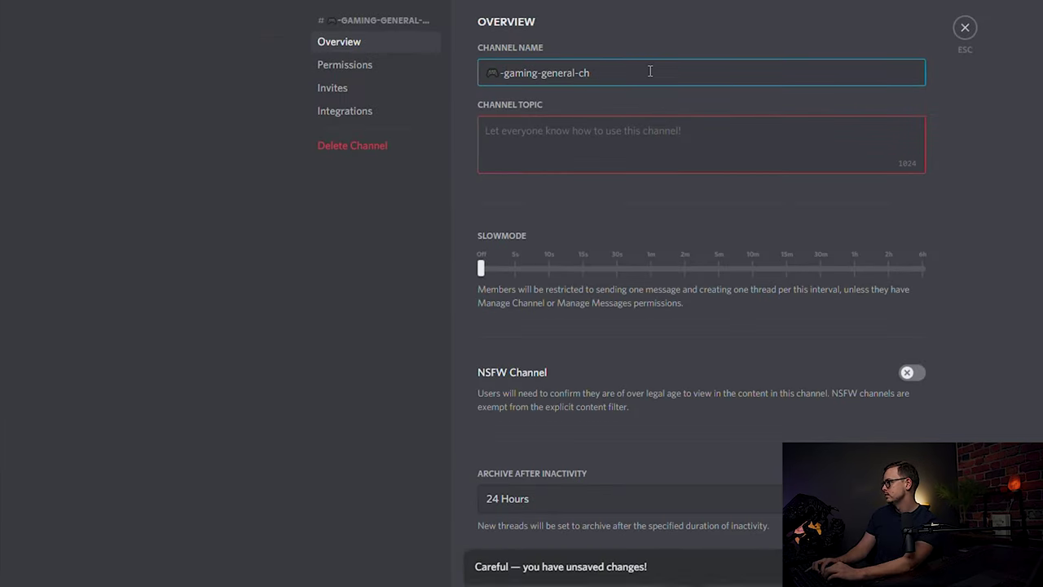
key(BackSpace)
key(BackSpace)
key(BackSpace)
key(BackSpace)
text(chat)
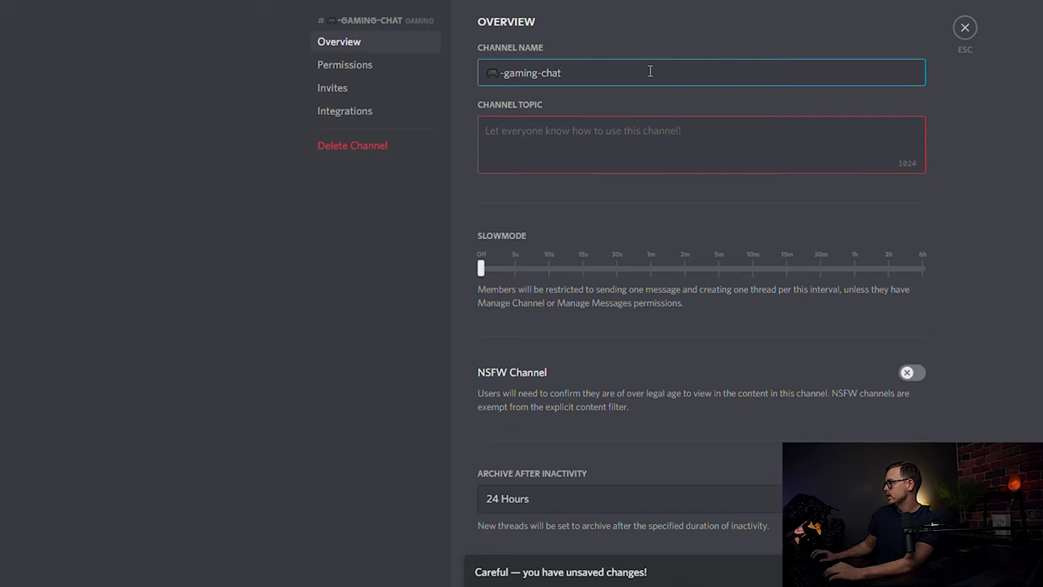
click(892, 572)
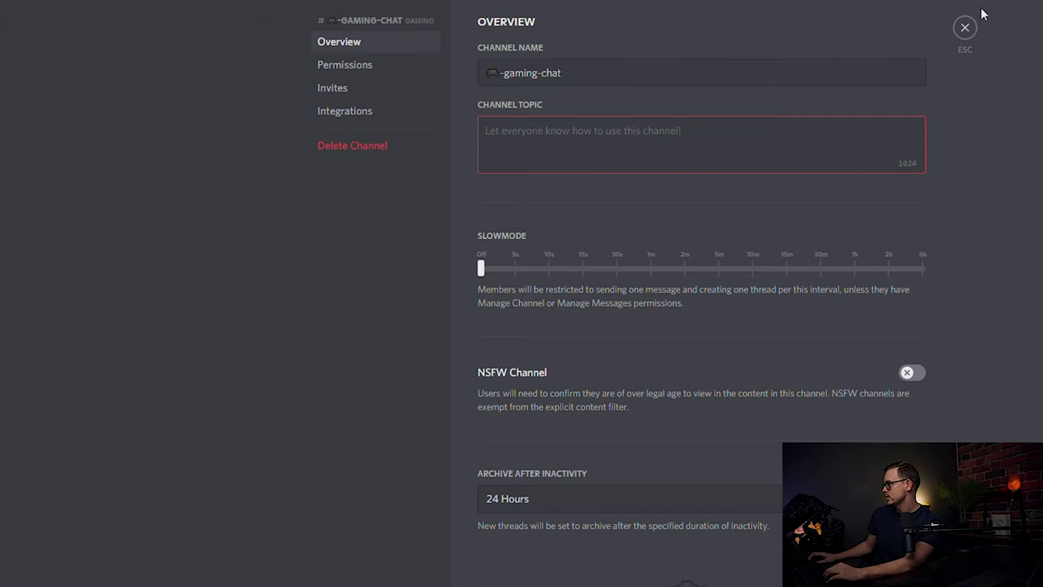
click(966, 27)
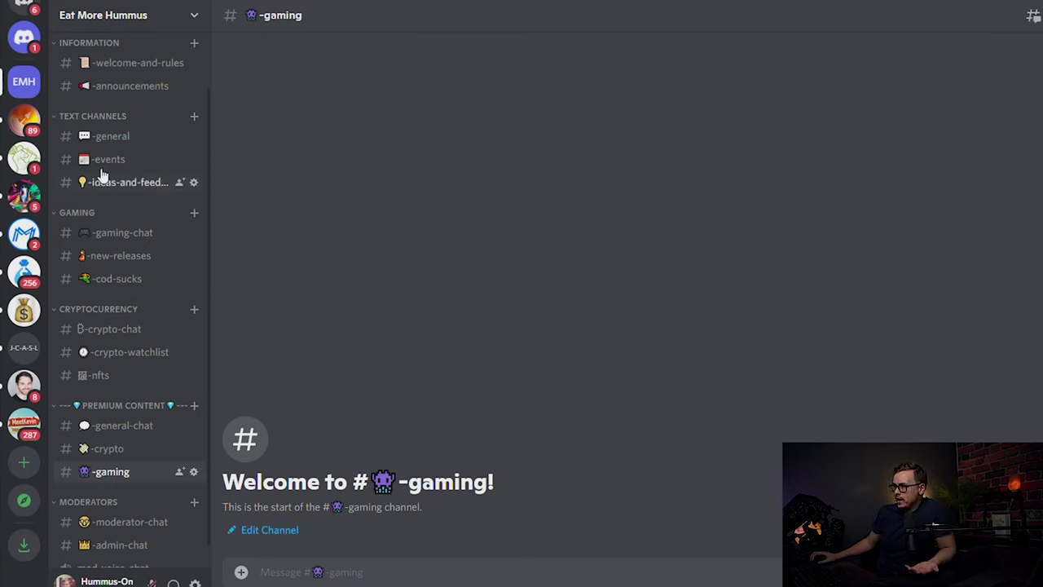
Look over the server's full channel list and examine how the Premium Content category's name is written in its settings.
scroll(106, 138, up, 2)
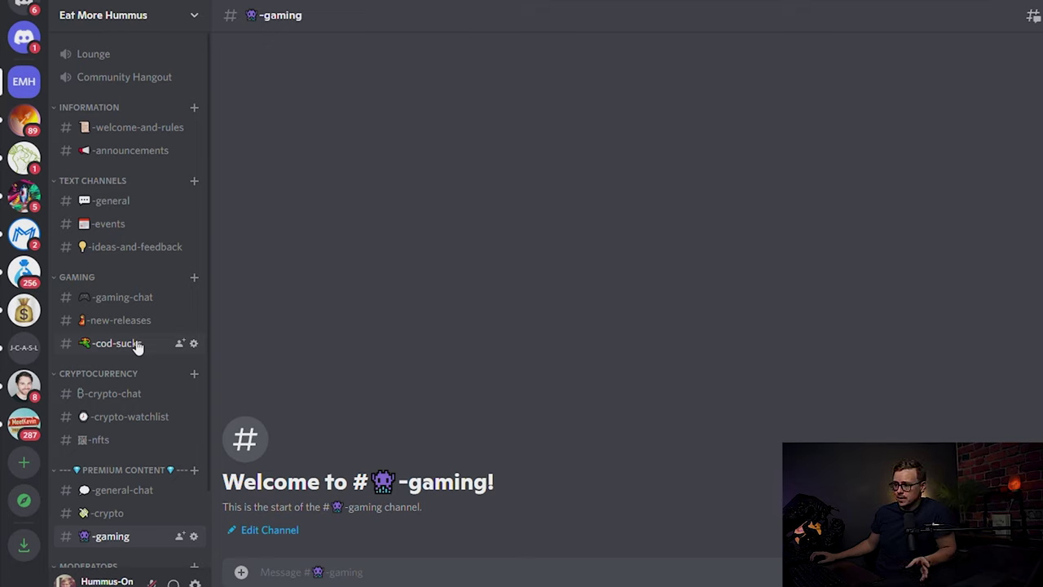
scroll(136, 346, down, 2)
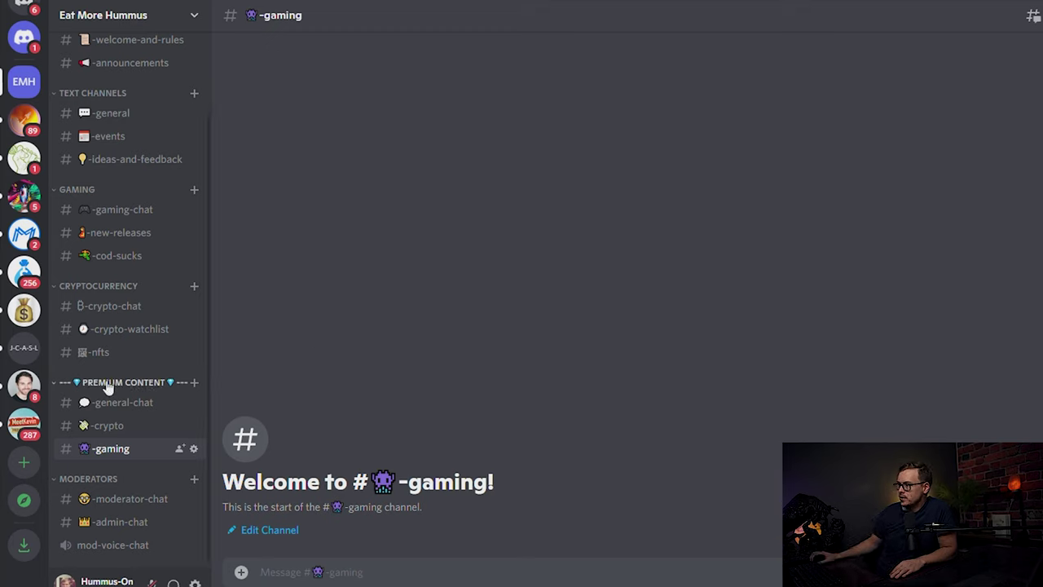
right_click(156, 381)
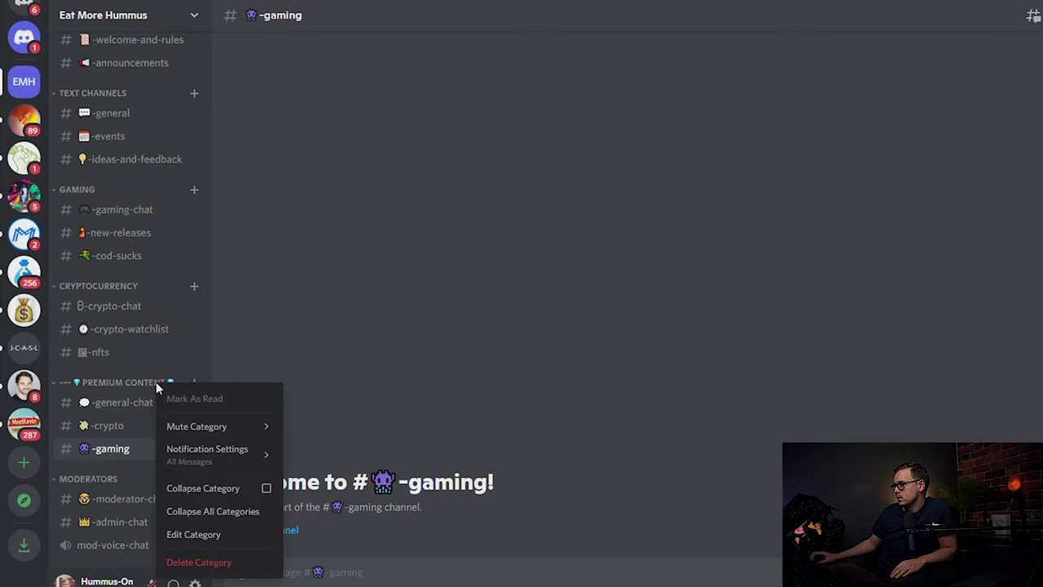
click(209, 535)
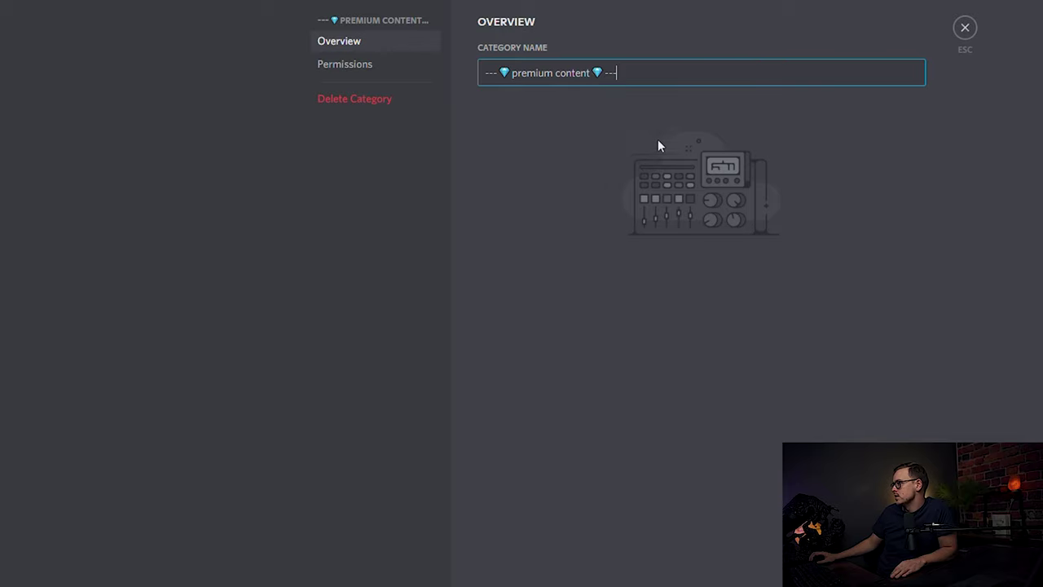
click(966, 31)
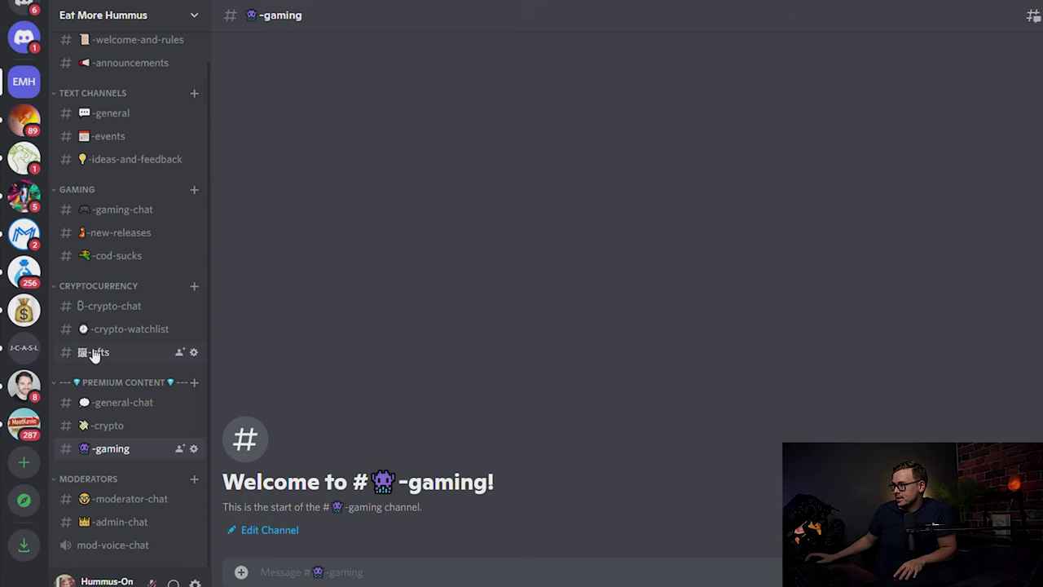
Open the Roles page in the Eat More Hummus server's settings.
scroll(167, 302, up, 1)
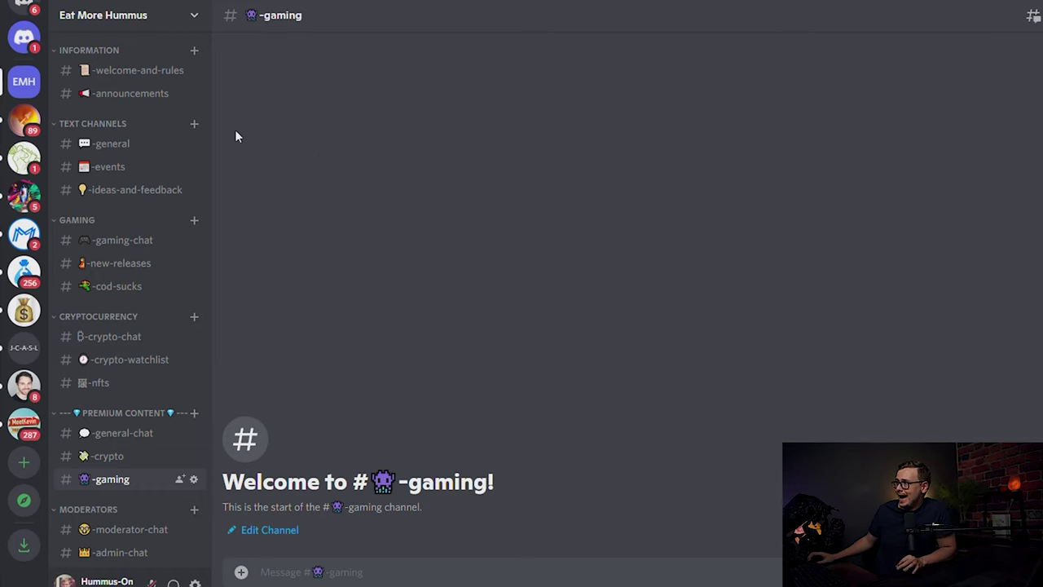
click(194, 16)
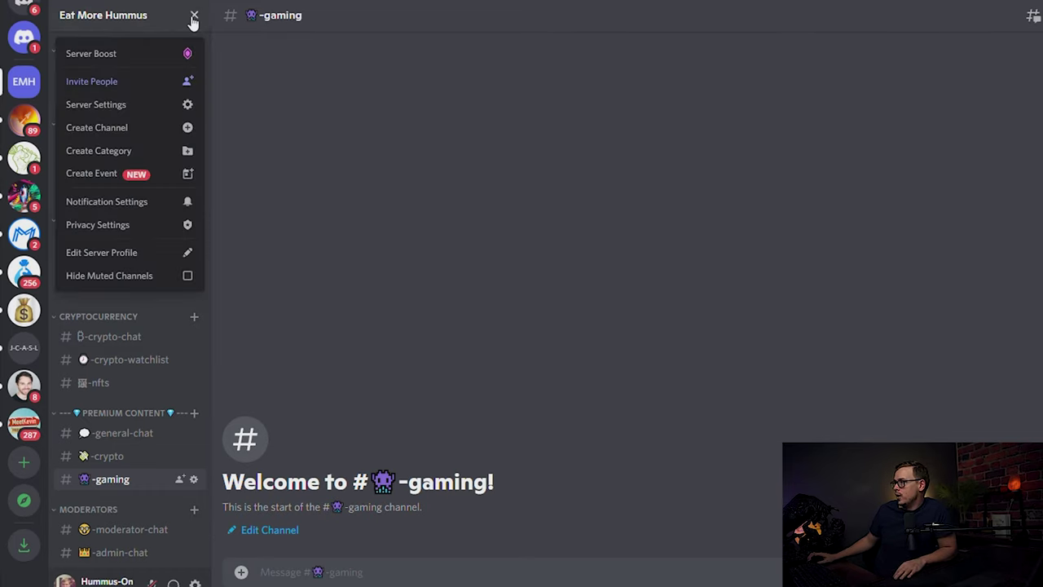
click(123, 104)
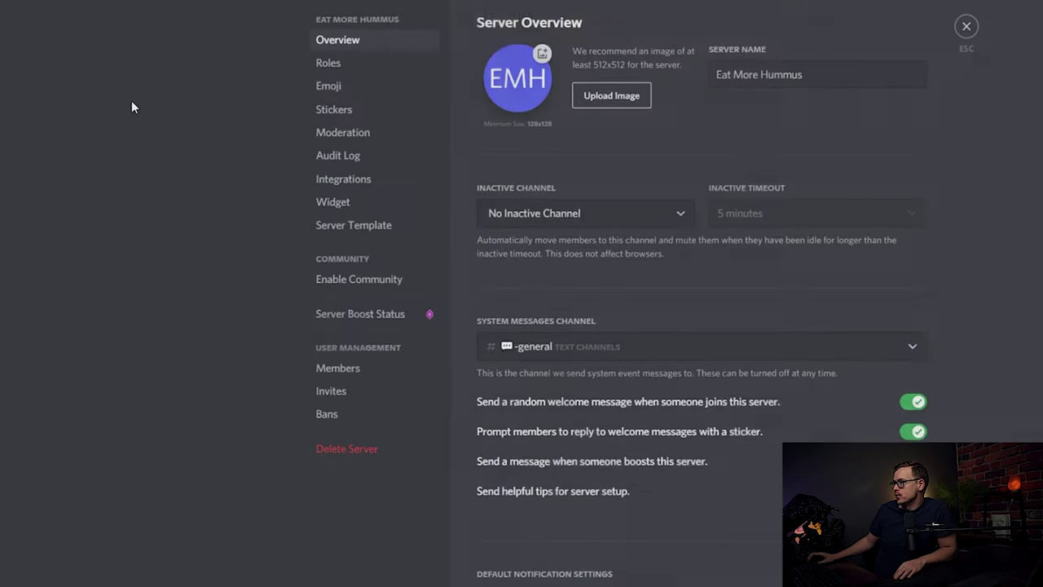
click(326, 65)
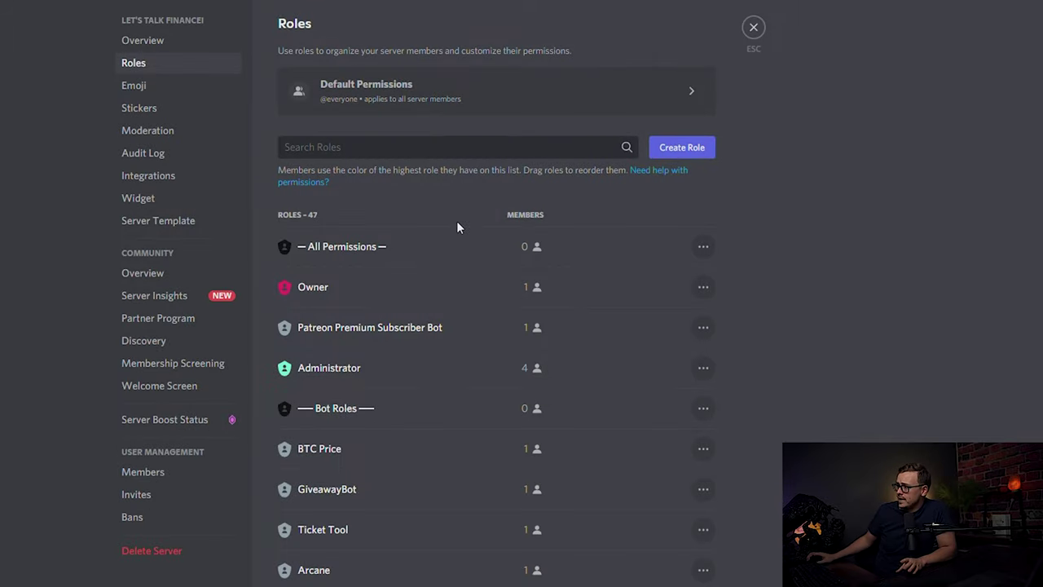
Examine how the Let's Talk Finance server organizes its bot, staff, leveling and member roles.
scroll(762, 232, down, 13)
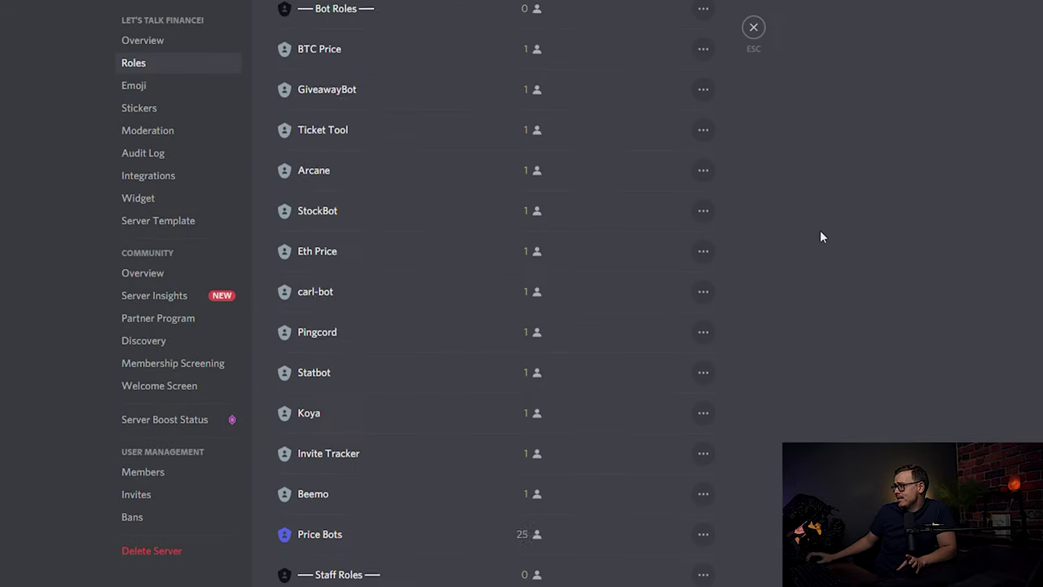
scroll(762, 238, down, 10)
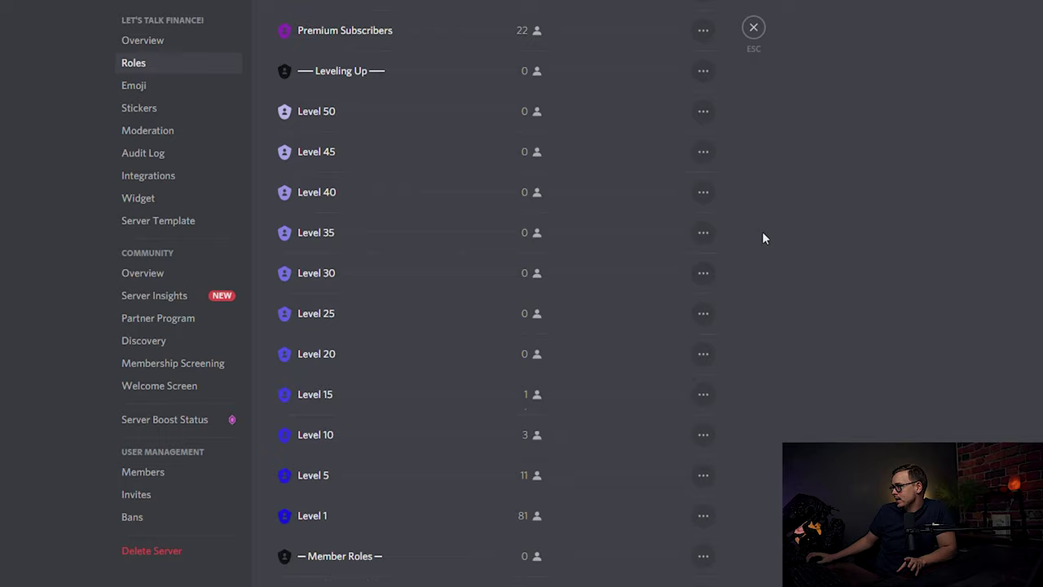
scroll(727, 263, up, 10)
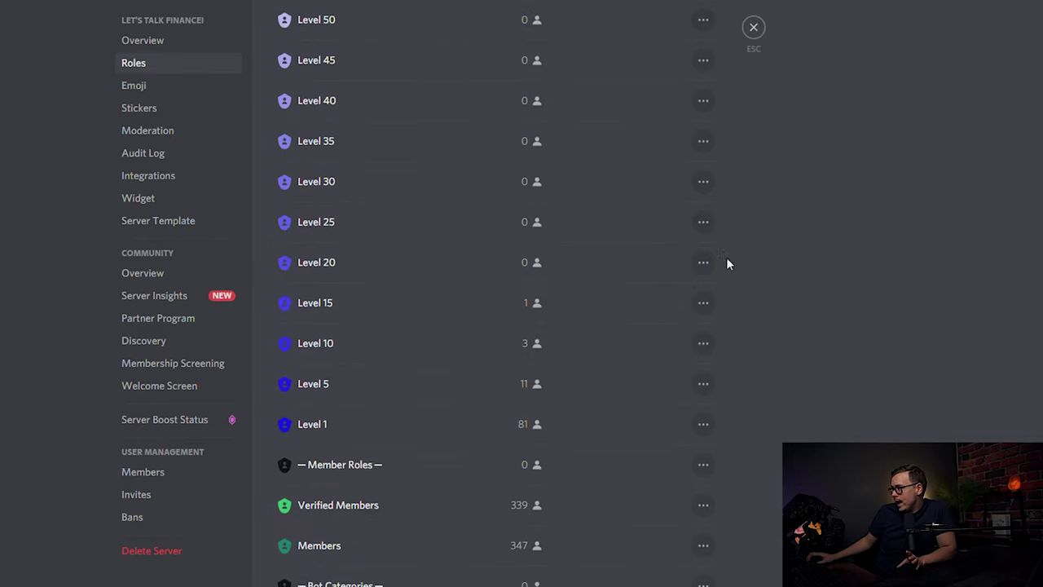
scroll(728, 264, down, 5)
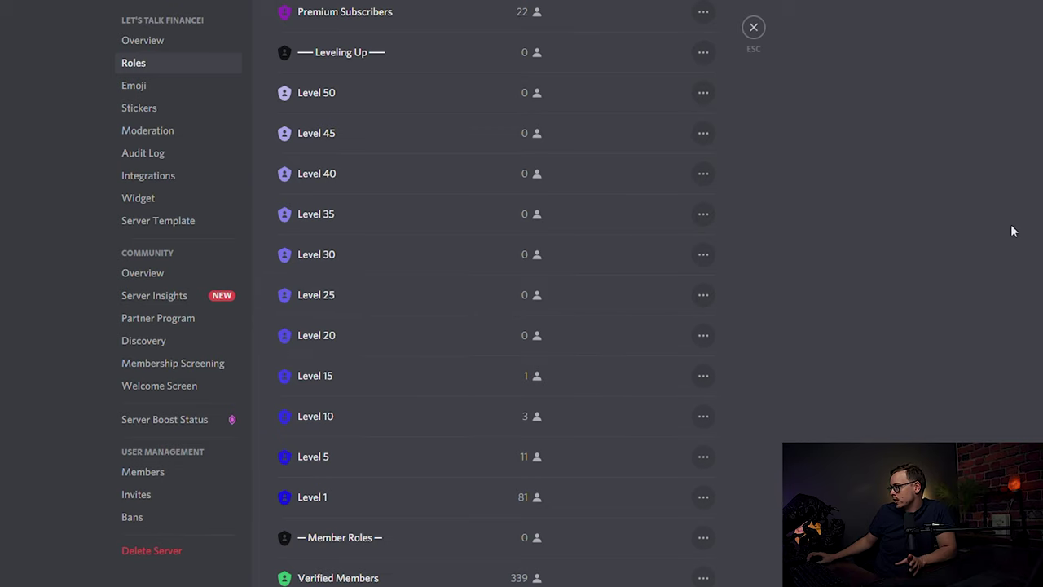
scroll(796, 314, up, 10)
scroll(465, 250, down, 10)
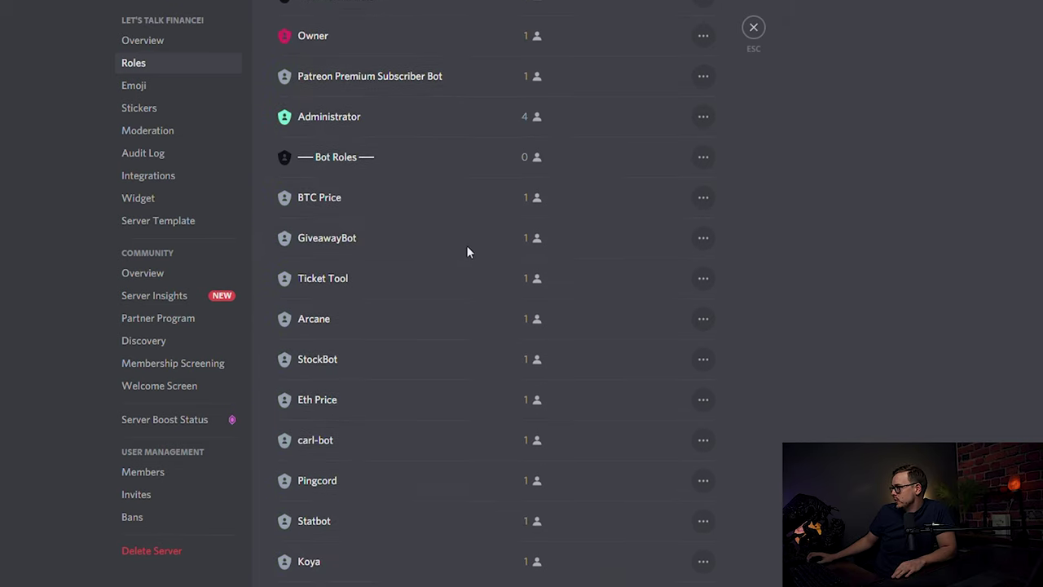
scroll(451, 258, down, 1)
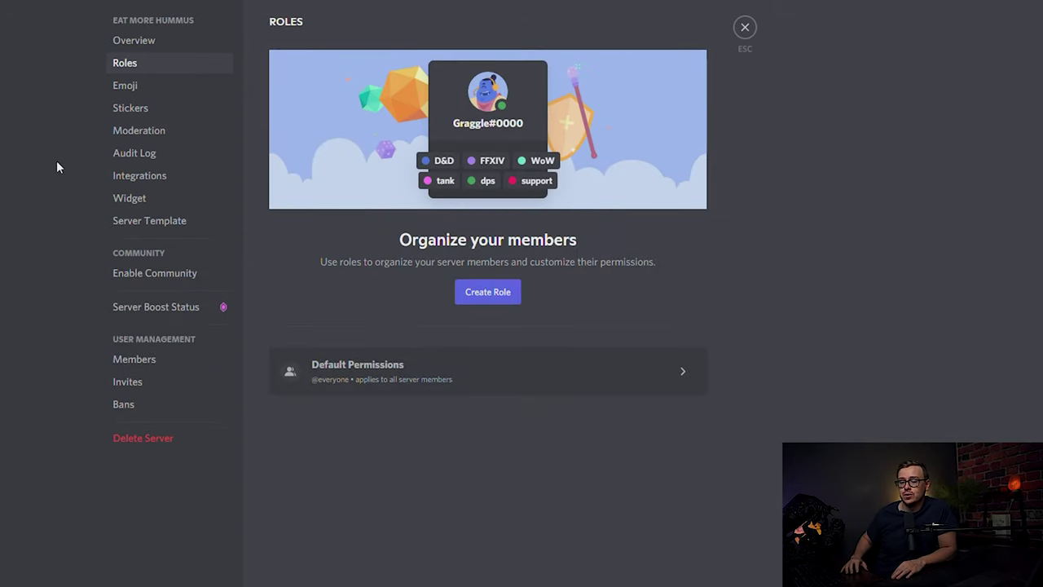
Create a new role in the Eat More Hummus server and enter "Member" as its name.
click(482, 293)
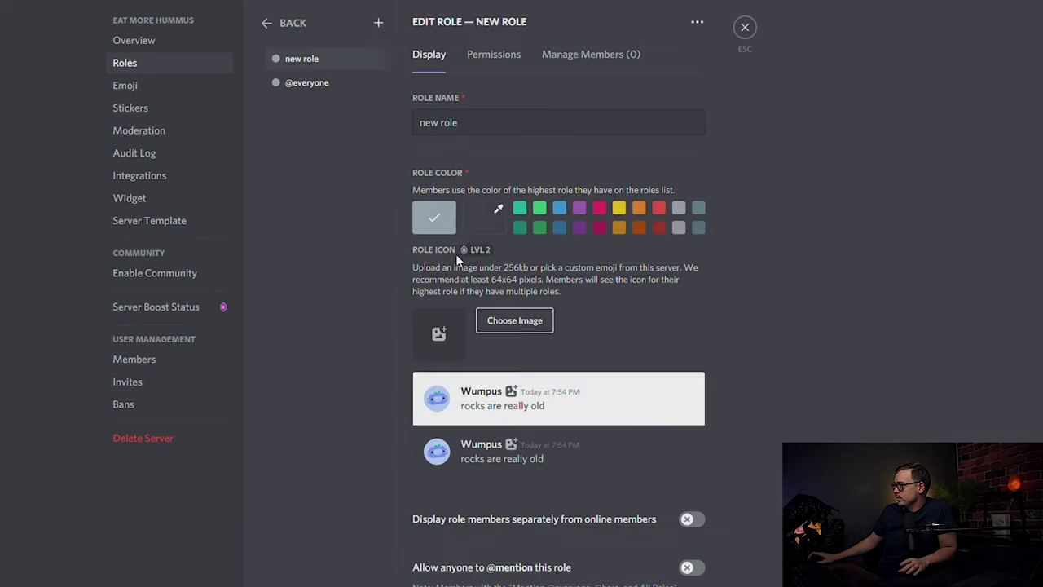
triple_click(479, 125)
key(BackSpace)
text(Member)
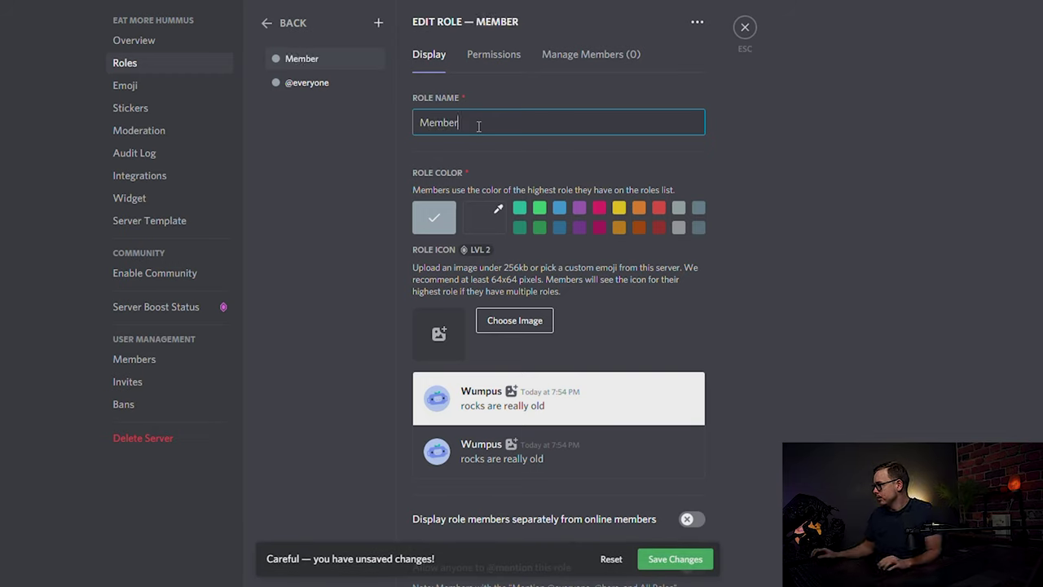
Set the Member role's color to a custom bright green, #03f803.
click(520, 210)
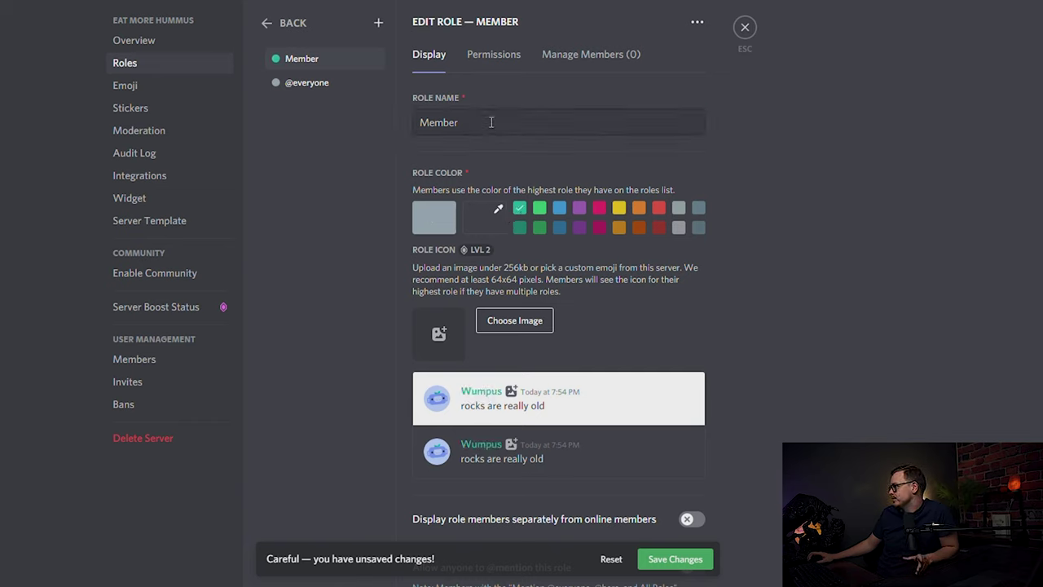
click(492, 219)
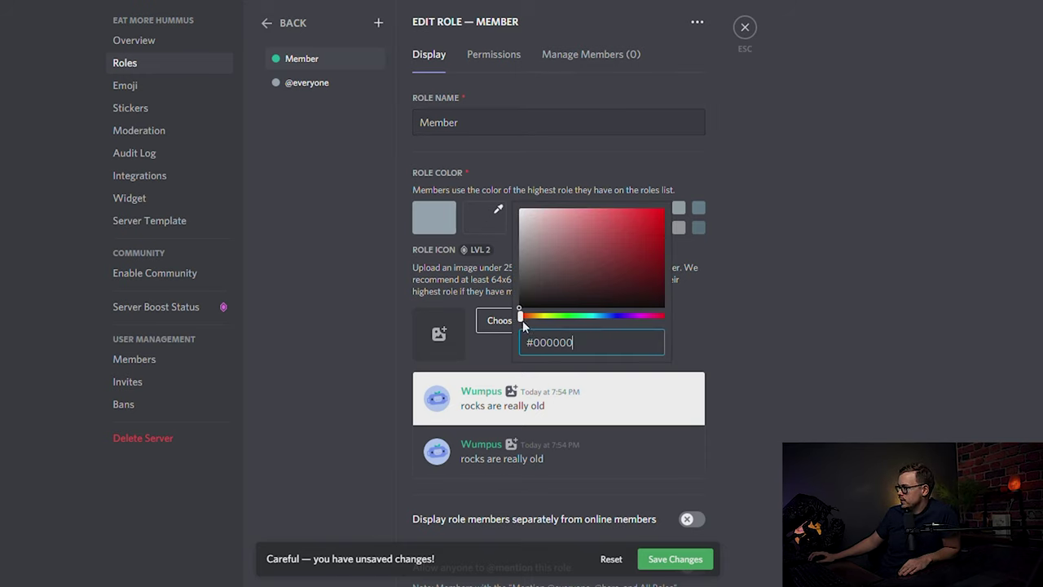
drag(522, 318, 575, 322)
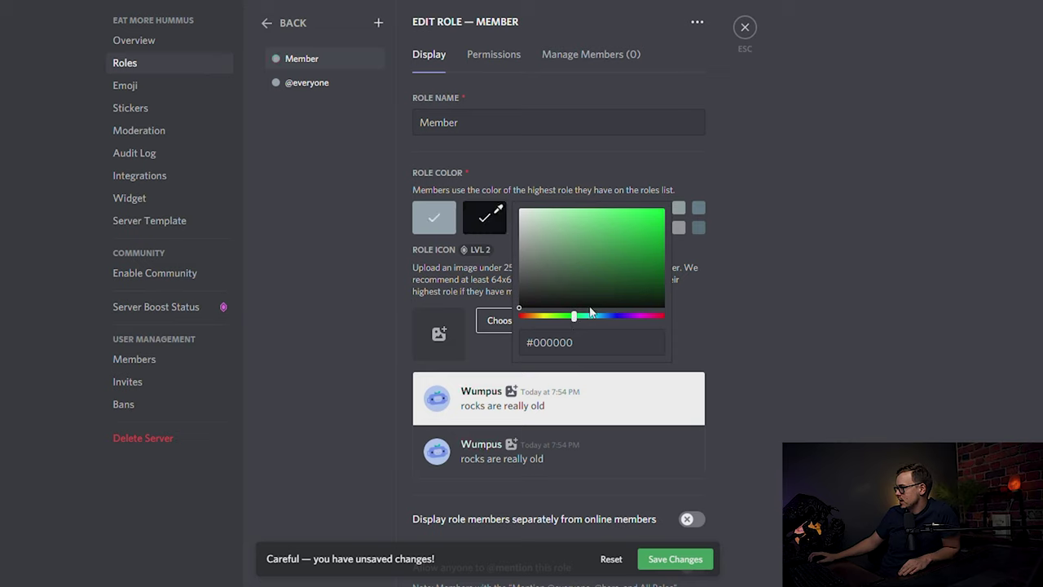
mouse_move(588, 271)
mouse_down()
mouse_move(567, 240)
mouse_move(651, 231)
mouse_move(663, 211)
mouse_up()
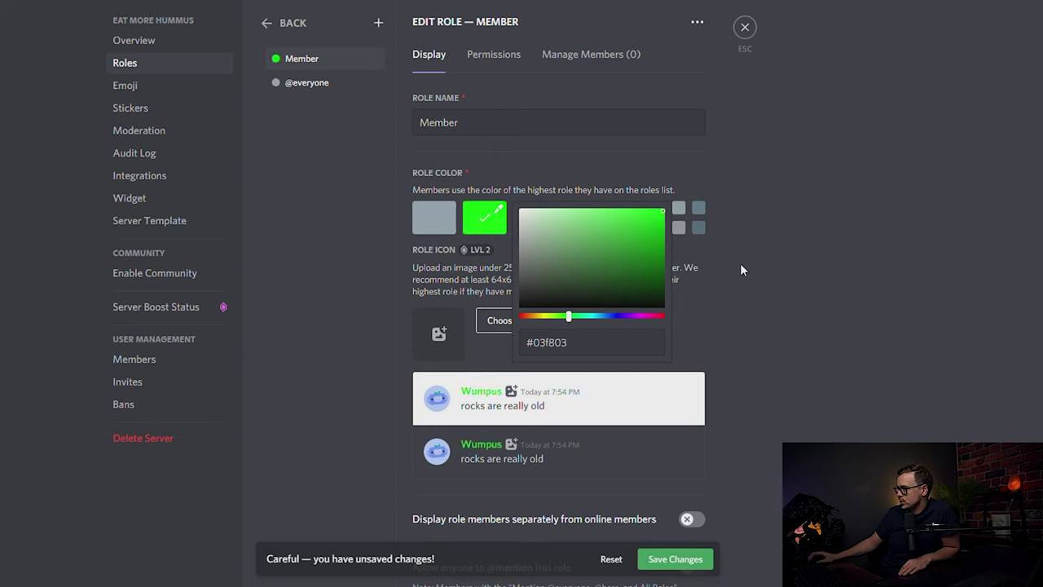
Make Member role holders display separately from online members.
scroll(740, 263, down, 1)
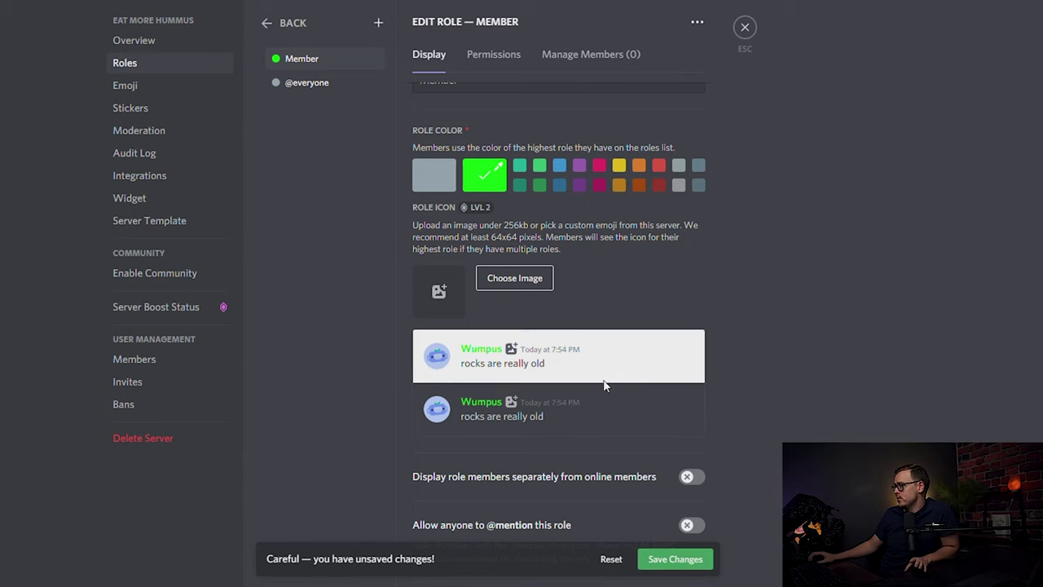
scroll(422, 347, down, 2)
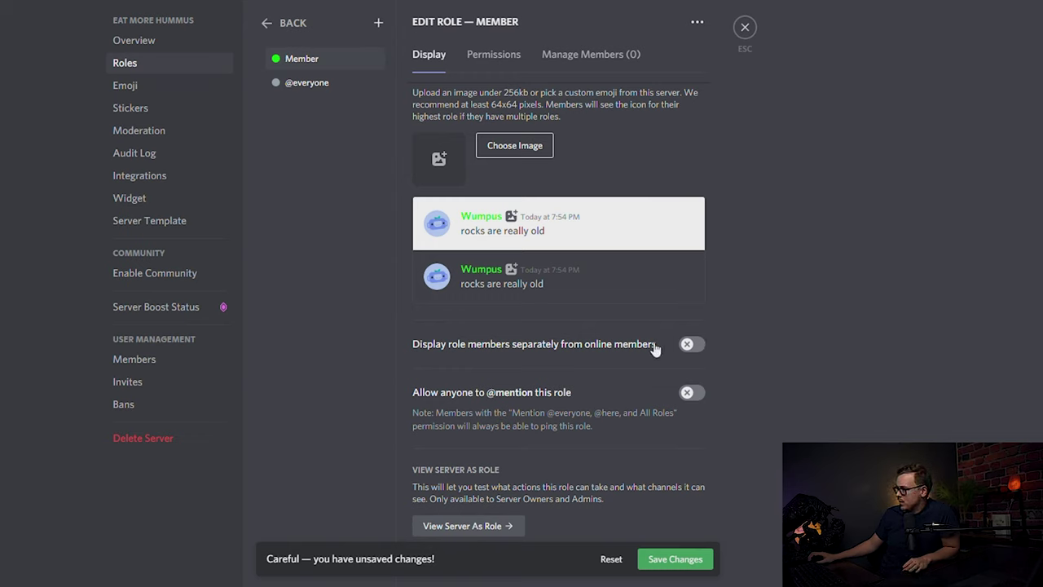
click(694, 343)
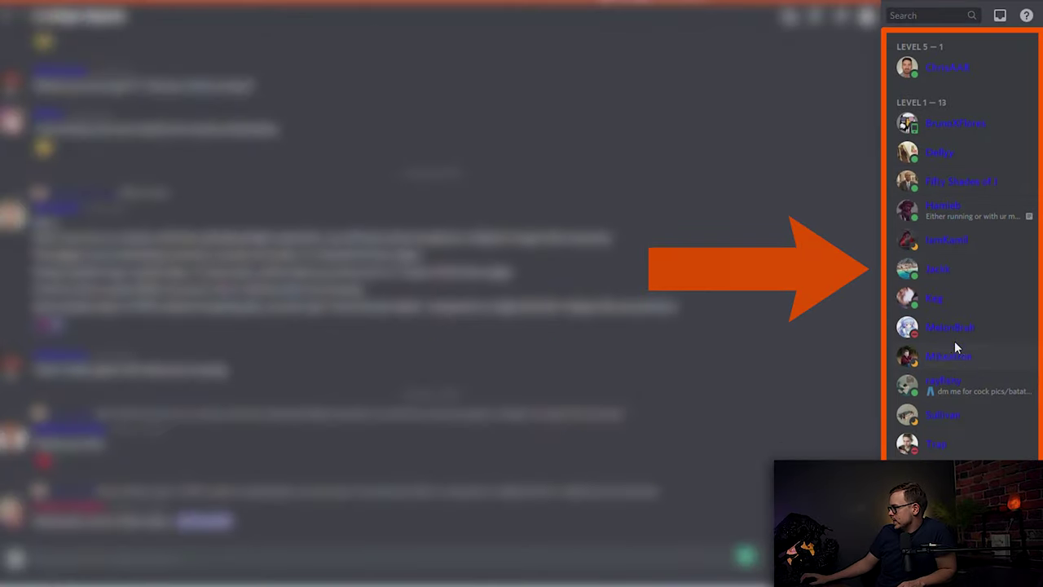
Examine how another server's member list groups people under level, verified member and bot roles.
scroll(955, 343, down, 2)
scroll(957, 342, up, 3)
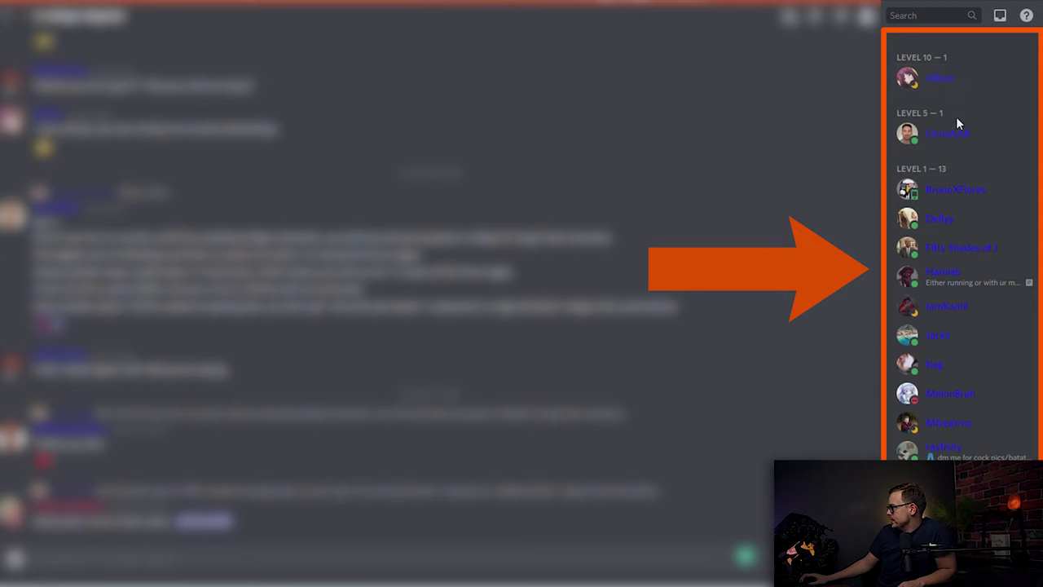
scroll(961, 245, down, 7)
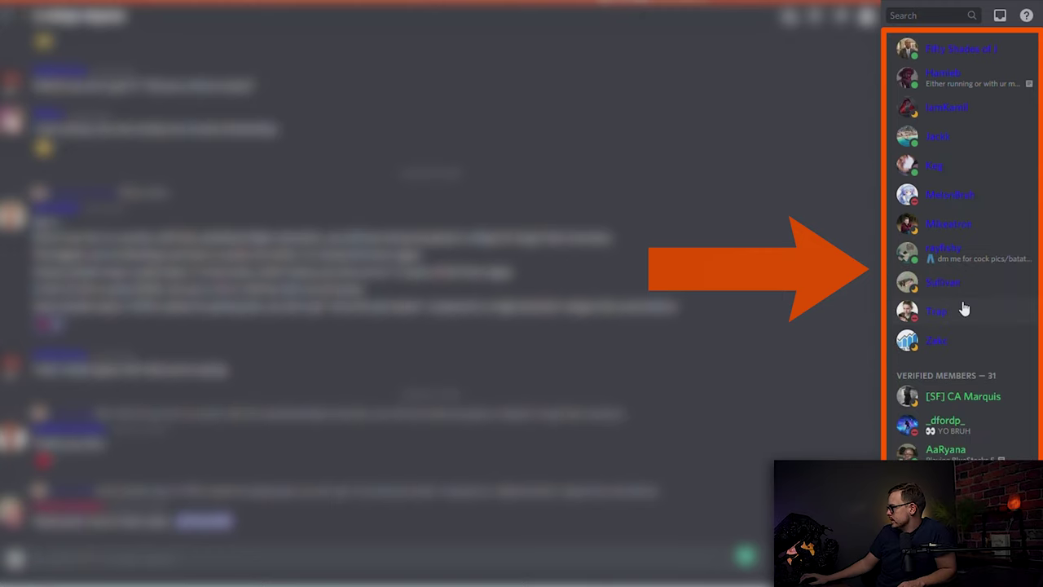
scroll(961, 293, down, 20)
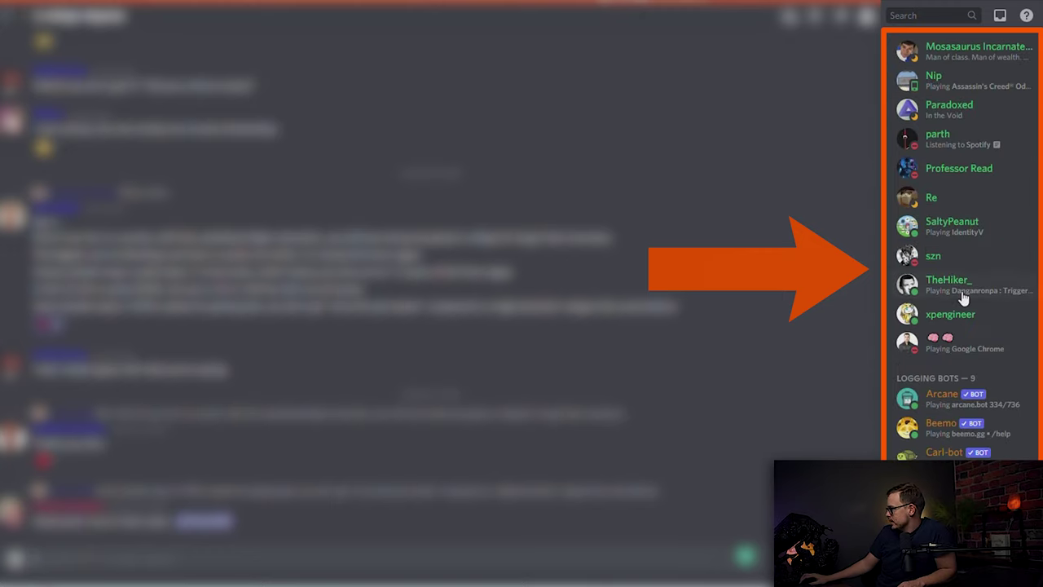
scroll(959, 261, up, 6)
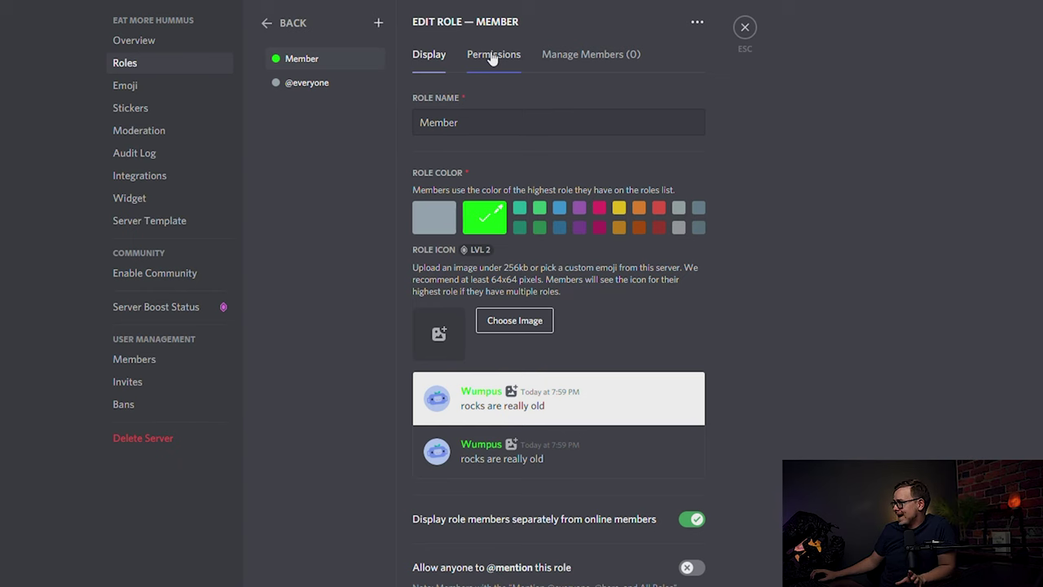
Review the Member role's display settings and its general server and text channel permissions.
click(491, 57)
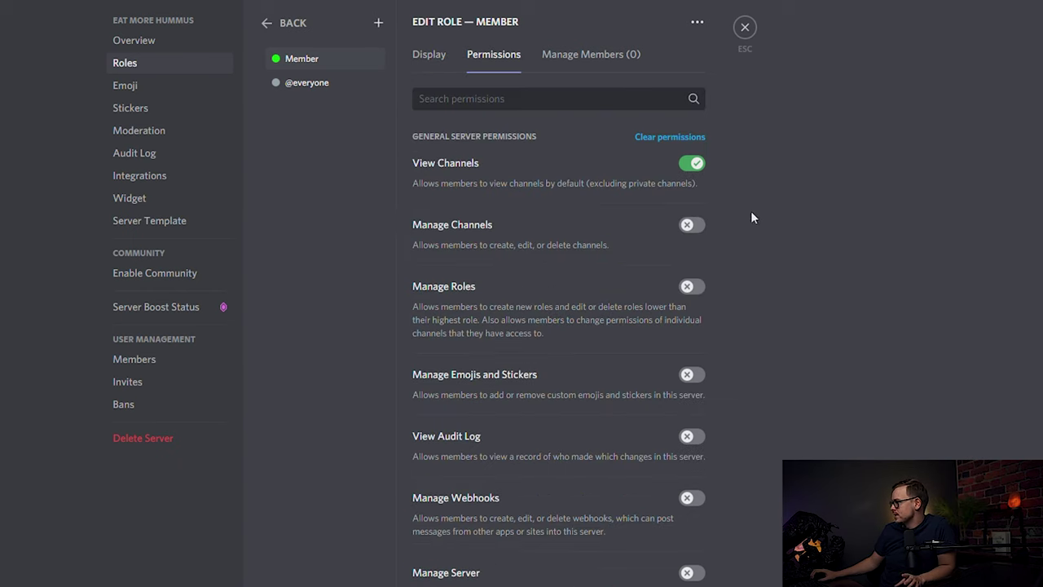
click(429, 55)
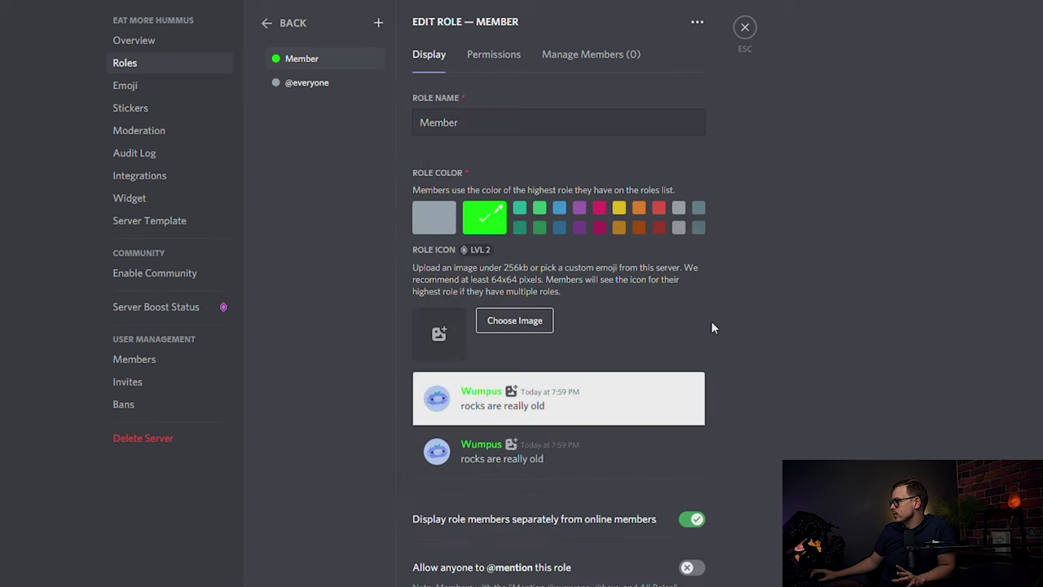
scroll(775, 266, down, 2)
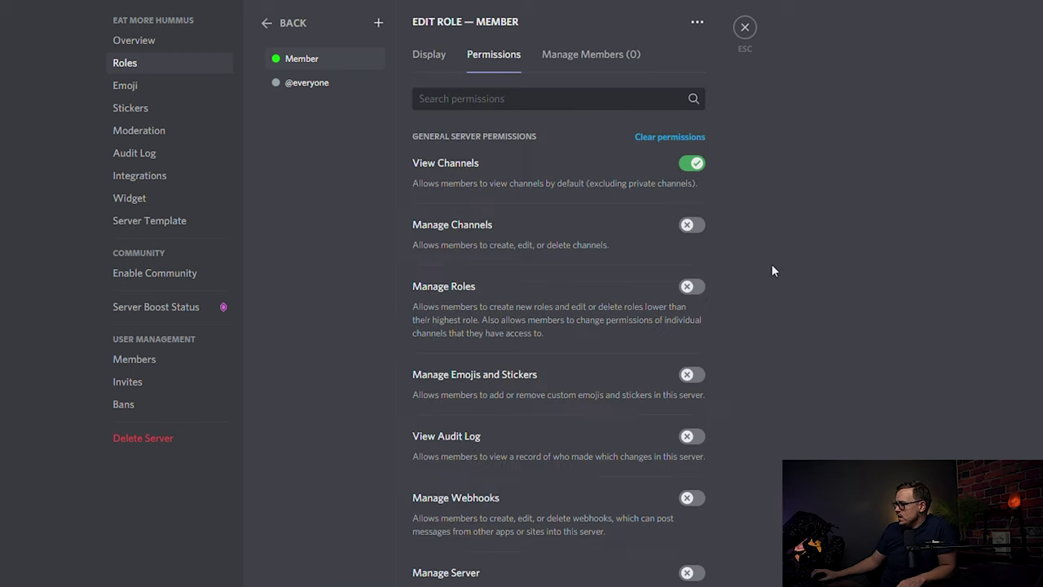
scroll(741, 269, down, 1)
scroll(741, 271, down, 10)
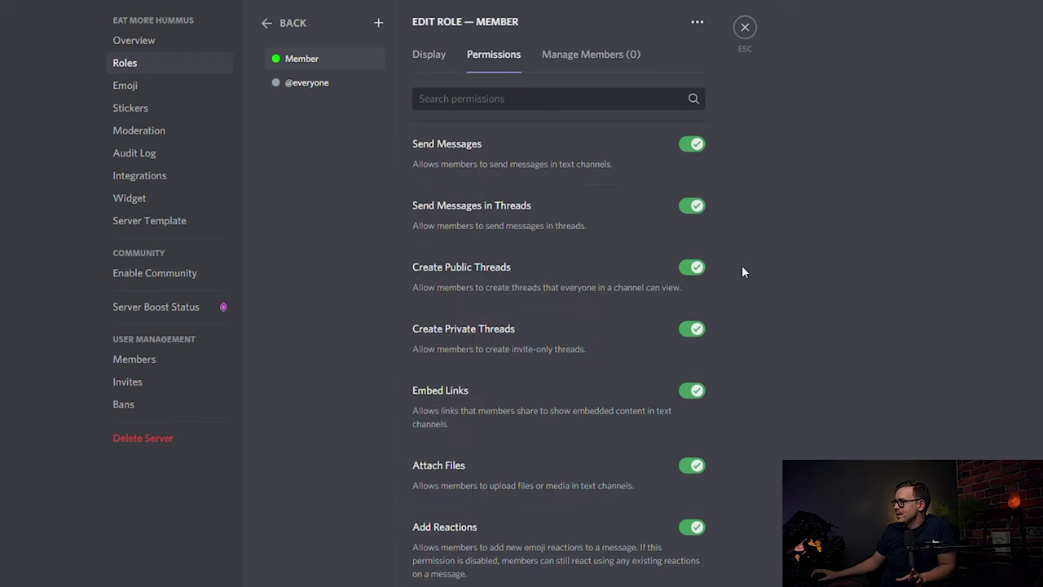
scroll(742, 271, up, 7)
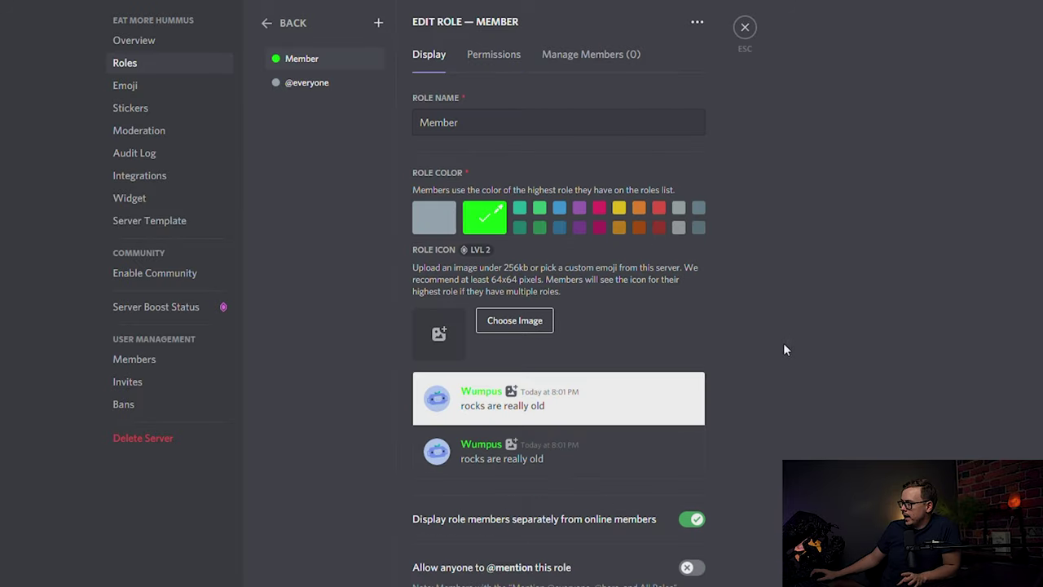
Create another role in the Eat More Hummus server and name it "Moderator".
scroll(785, 330, down, 3)
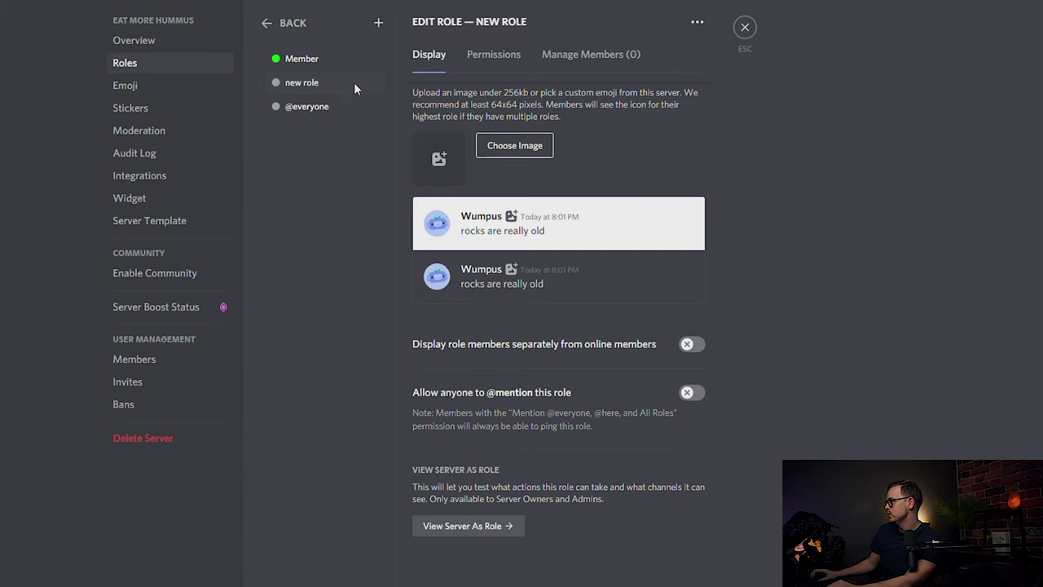
scroll(519, 114, up, 3)
triple_click(506, 123)
key(BackSpace)
text(Moderator)
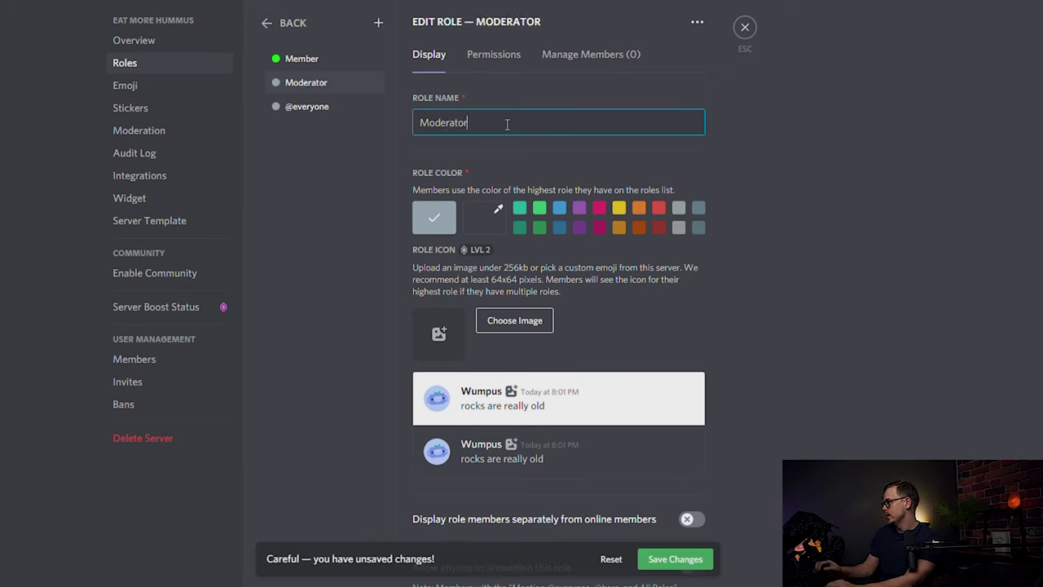
Set the Moderator role's color to the custom red #ff0000.
click(491, 213)
key(BackSpace)
key(BackSpace)
key(BackSpace)
key(BackSpace)
key(BackSpace)
key(BackSpace)
text(ff0000)
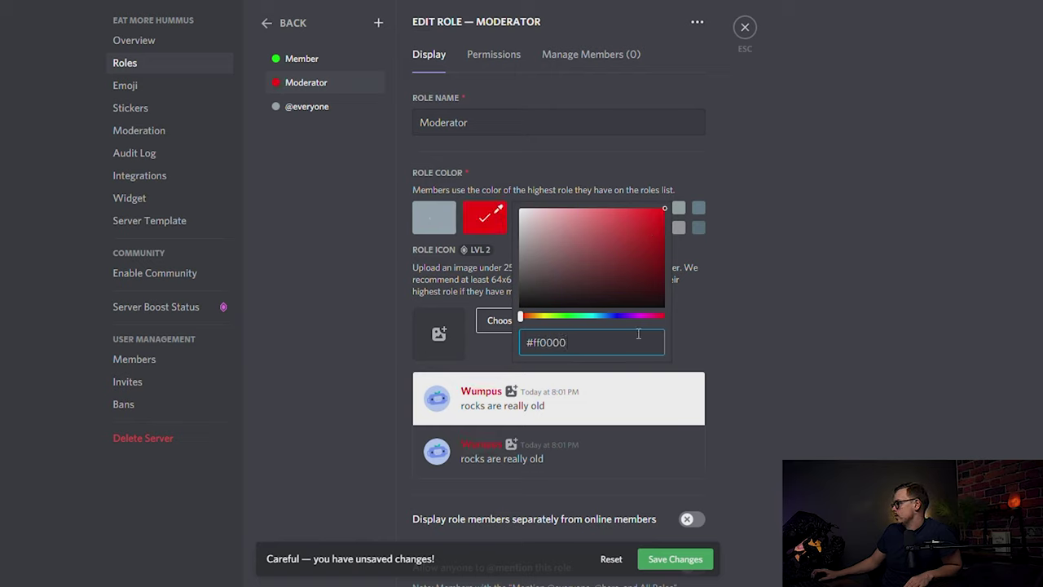
click(733, 211)
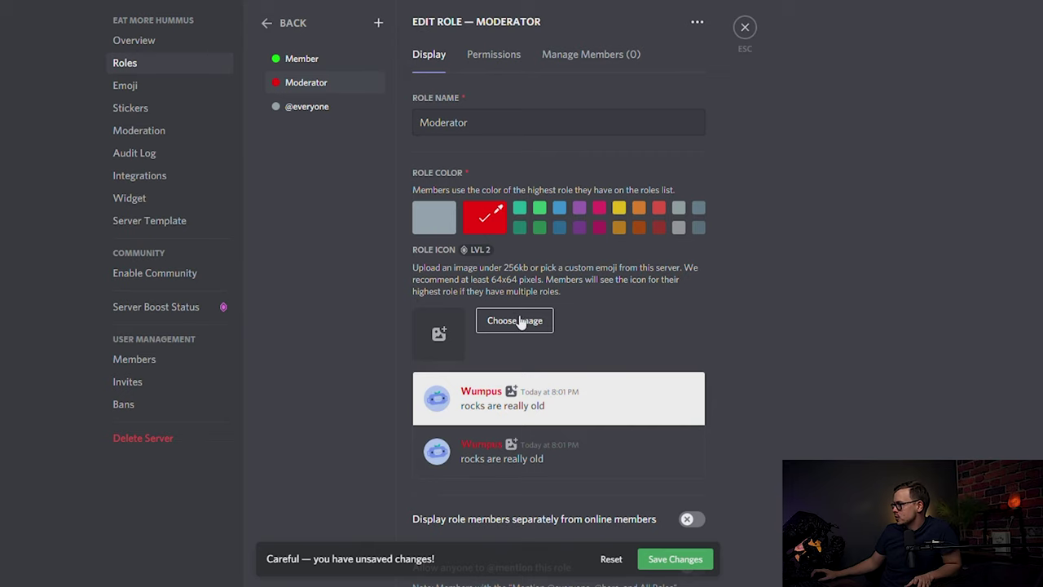
Make Moderator role holders display separately from online members.
scroll(686, 347, down, 3)
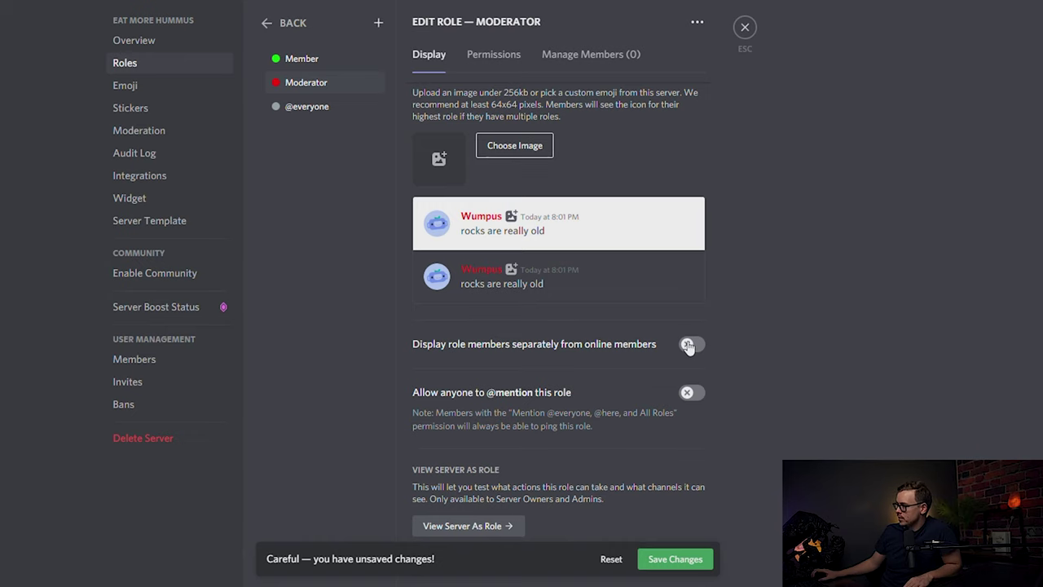
click(688, 346)
scroll(561, 242, up, 3)
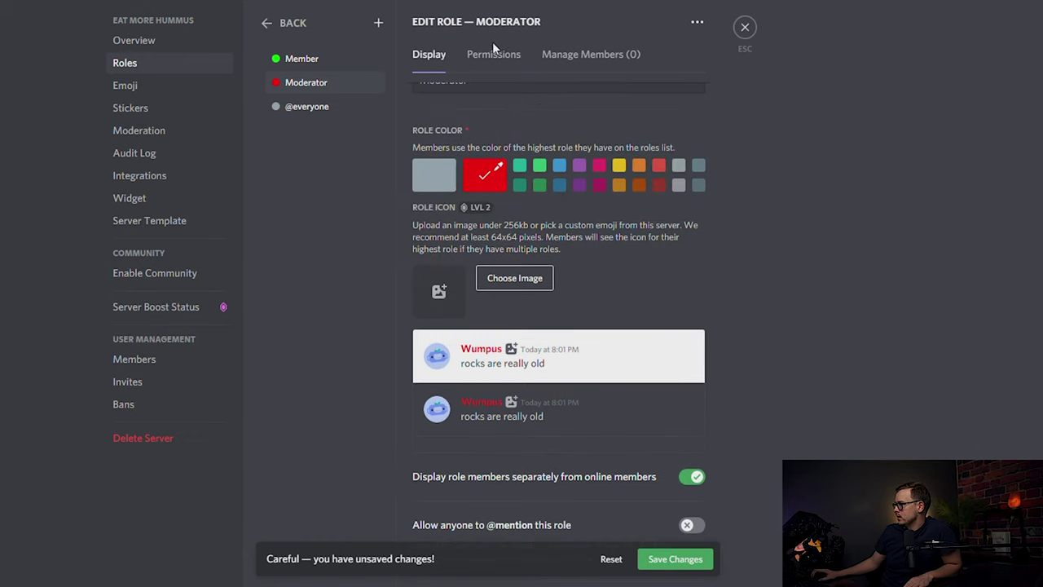
Grant the Moderator role the Kick Members, Ban Members and Timeout Members permissions.
click(493, 54)
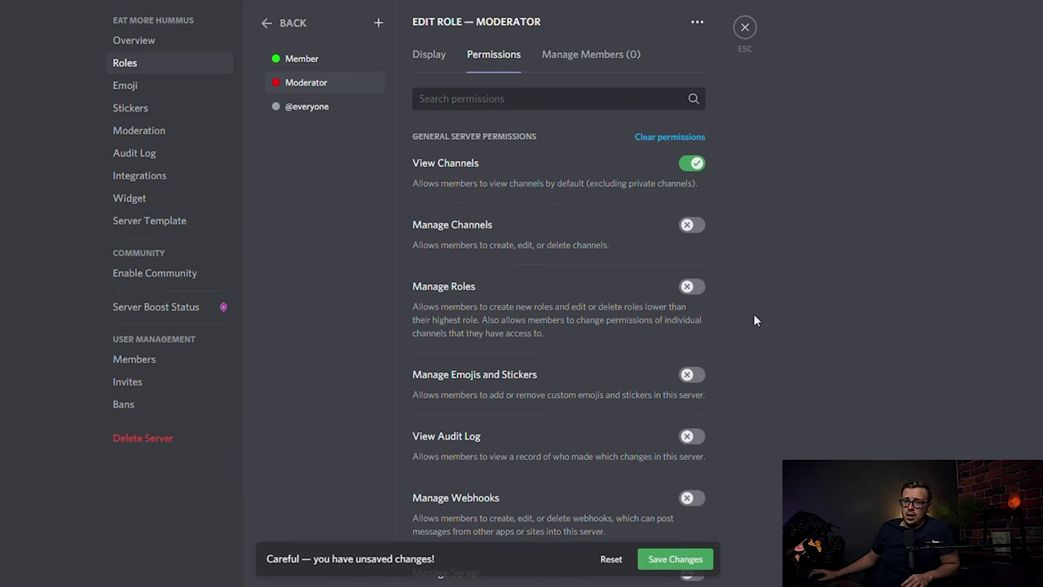
scroll(753, 320, down, 7)
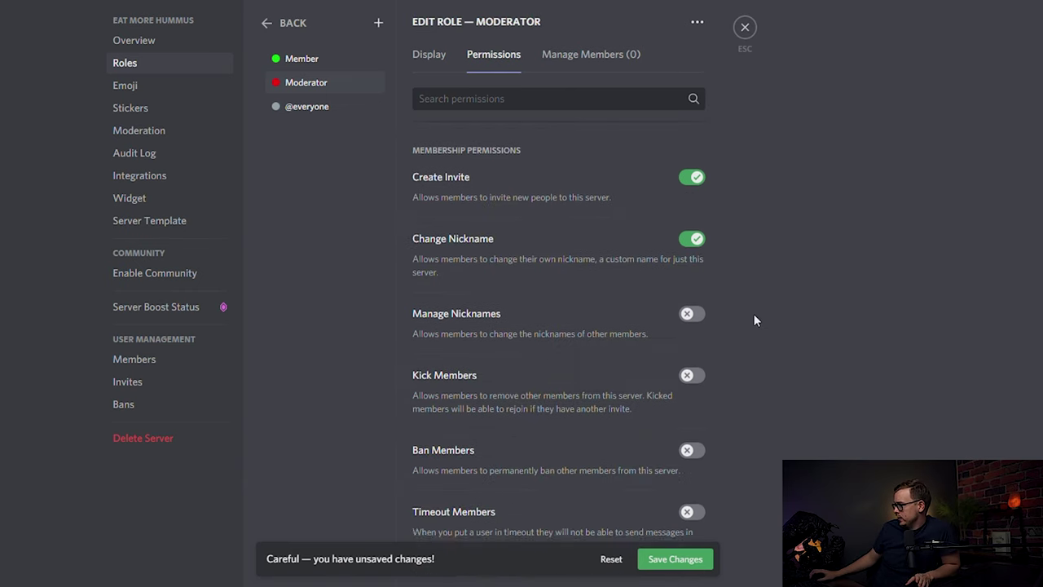
scroll(754, 320, down, 1)
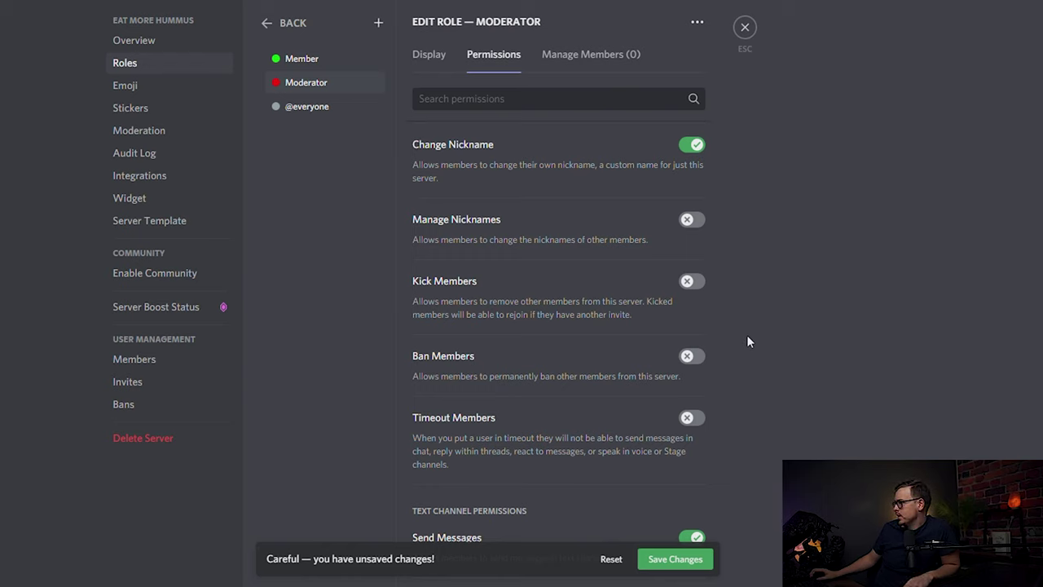
click(692, 281)
click(691, 356)
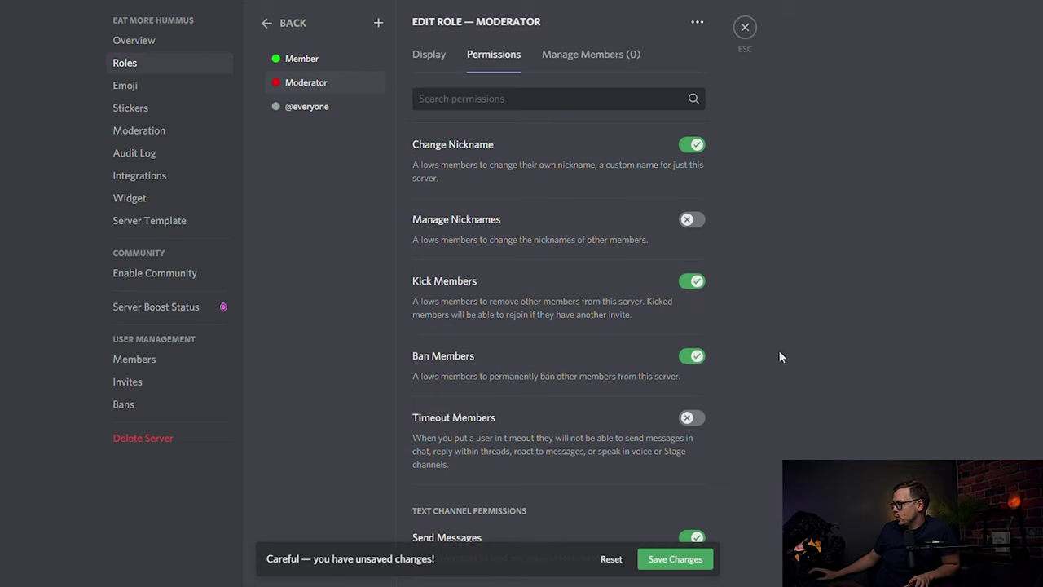
click(693, 418)
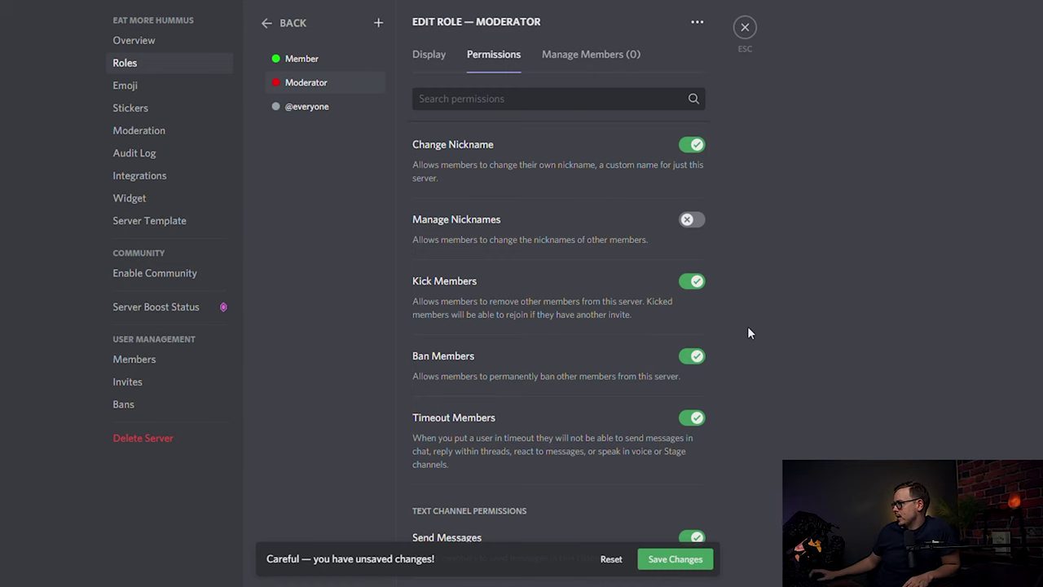
Grant the Moderator role the Manage Channels, Manage Emojis and Stickers, and View Audit Log permissions.
scroll(747, 326, up, 10)
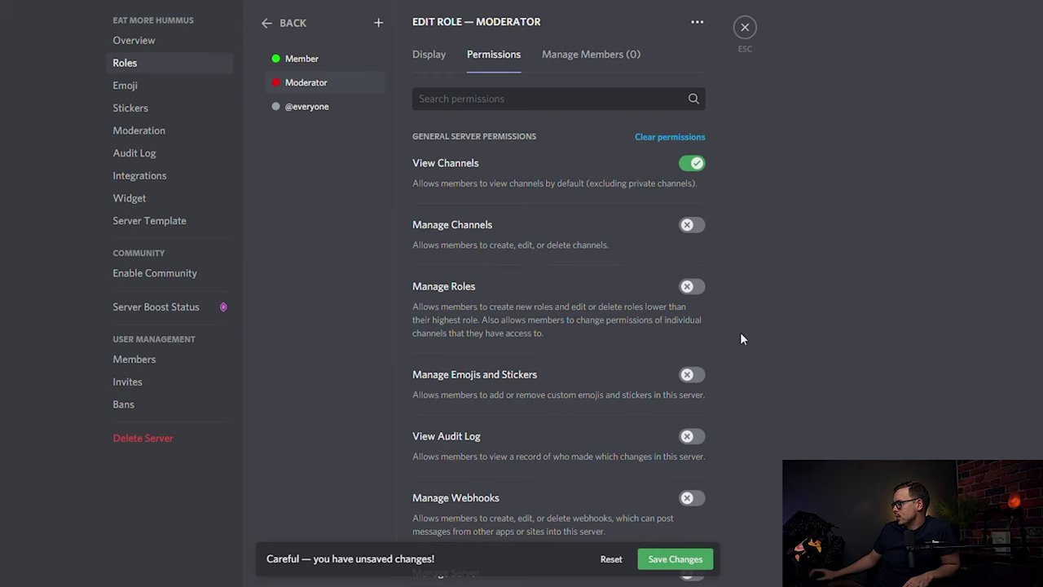
scroll(747, 291, down, 1)
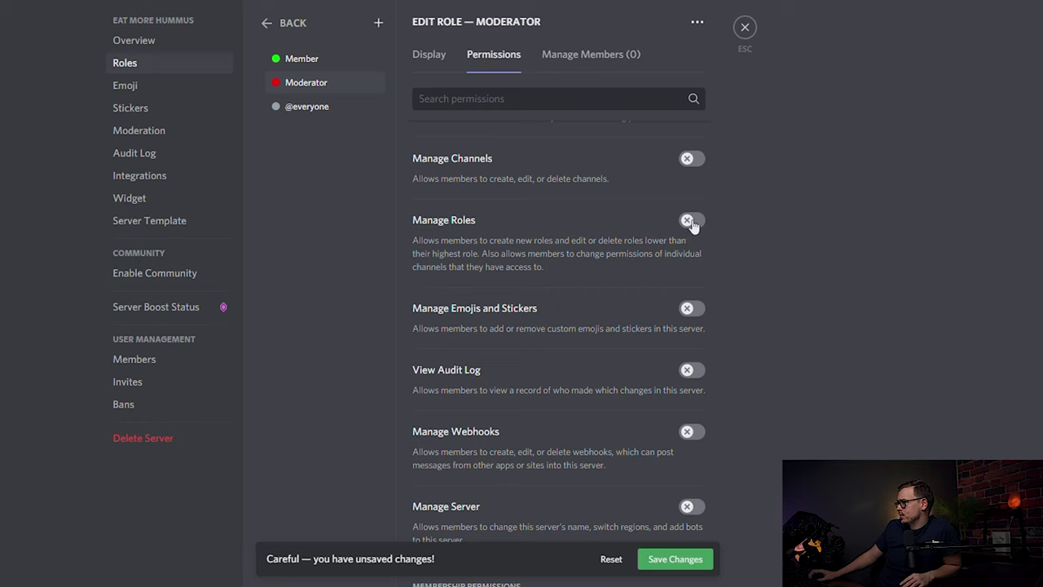
scroll(690, 228, up, 1)
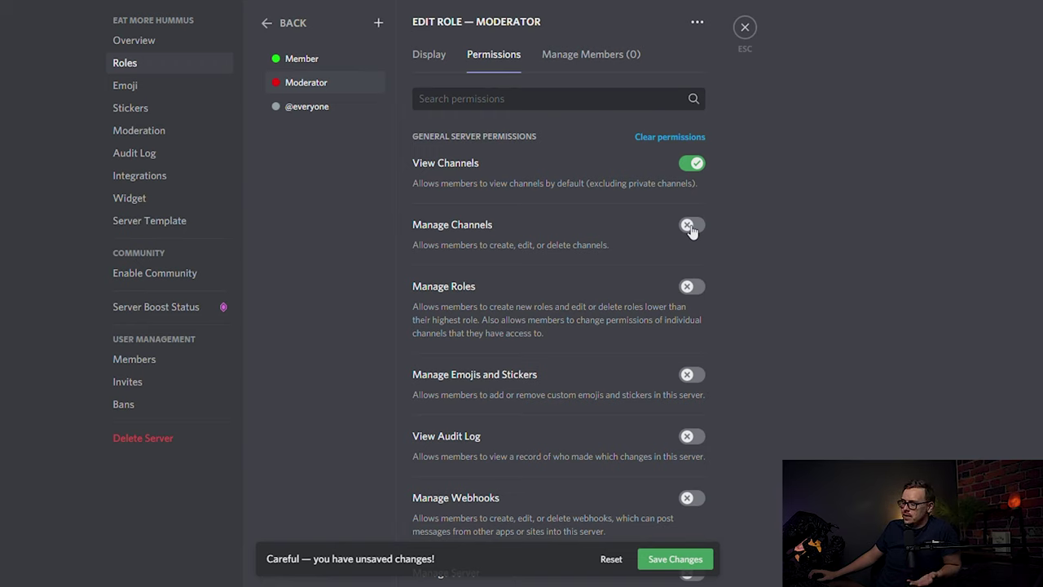
click(690, 228)
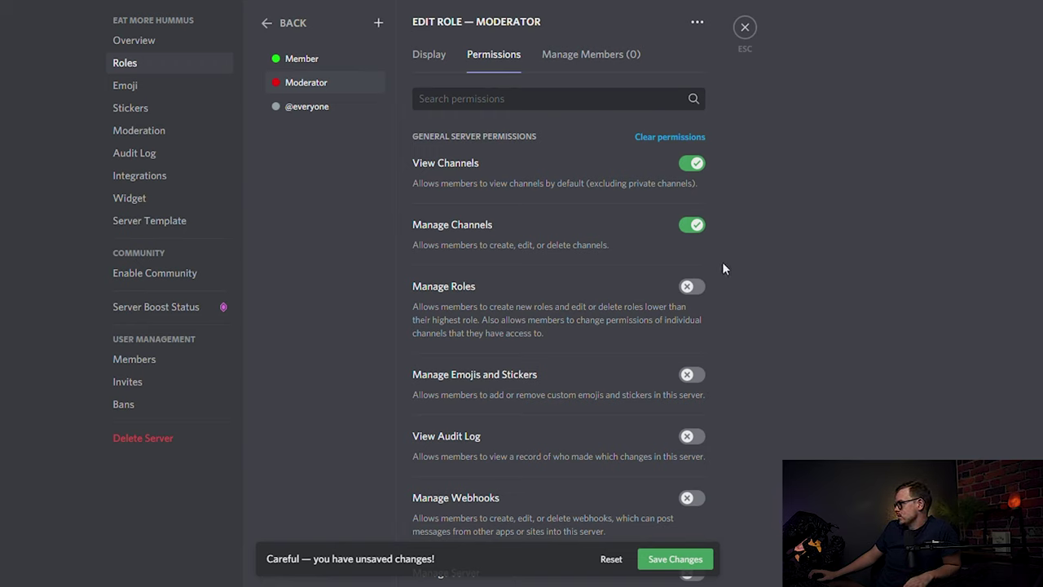
click(690, 375)
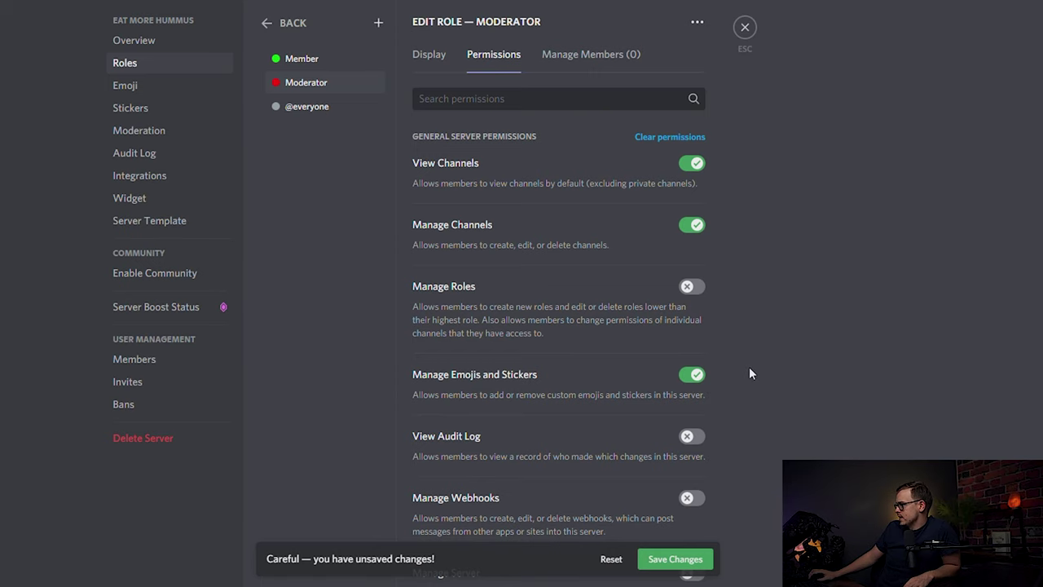
scroll(749, 367, down, 1)
click(694, 376)
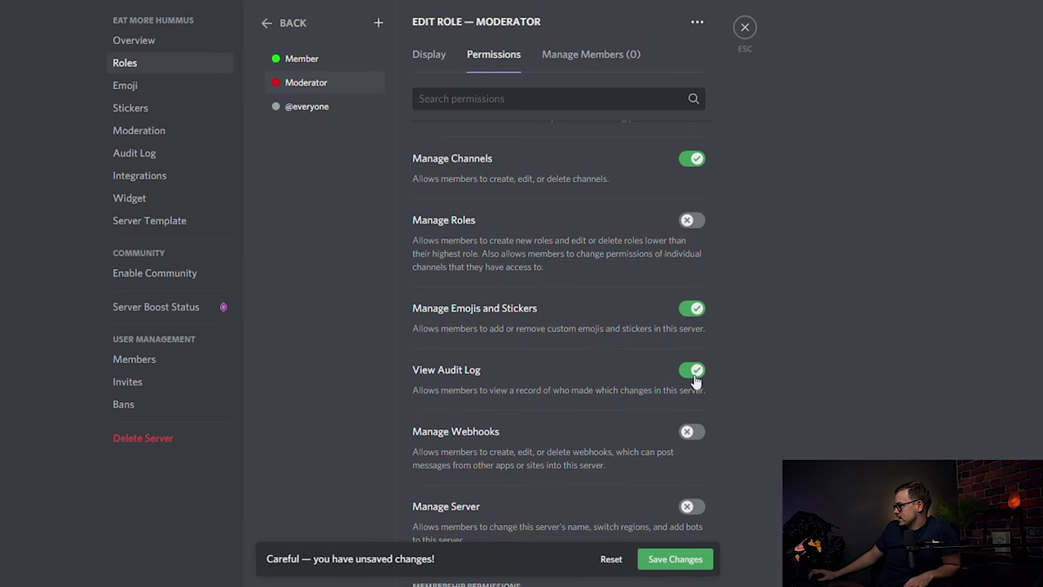
scroll(694, 380, down, 2)
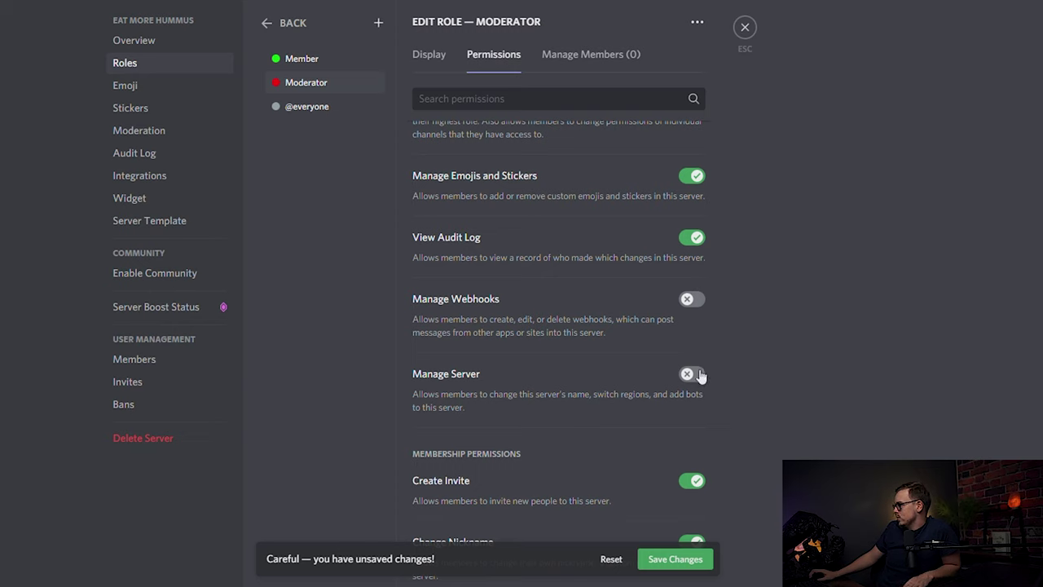
scroll(698, 374, down, 2)
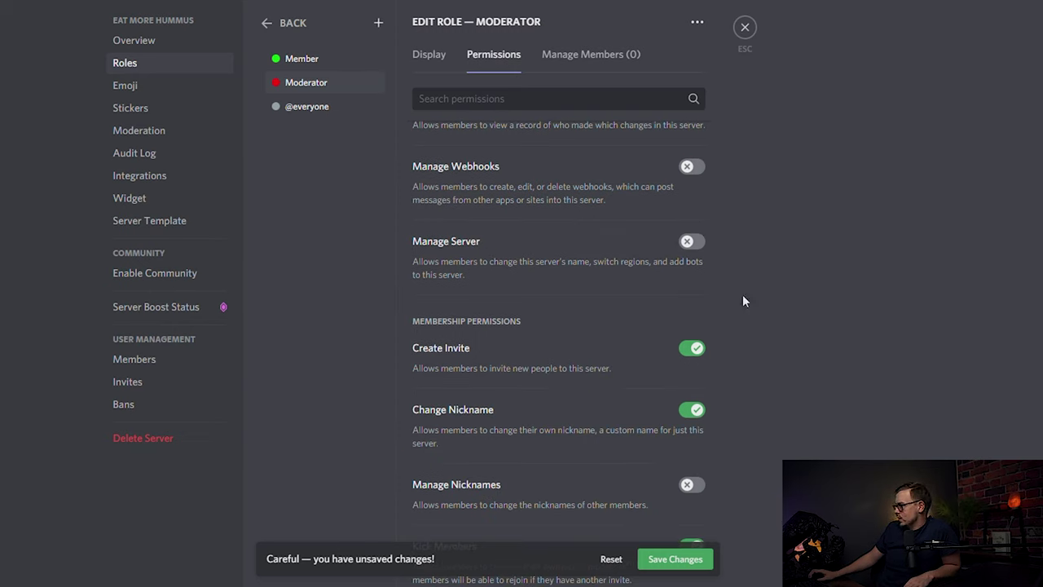
Grant the Moderator role the Manage Nicknames, Manage Messages and Manage Threads permissions.
scroll(736, 323, down, 2)
click(692, 354)
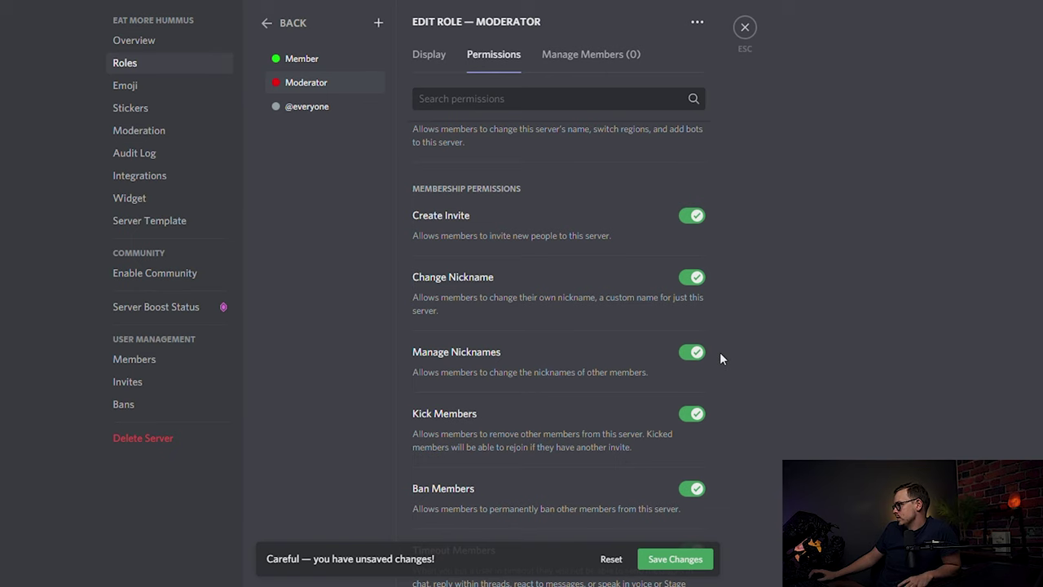
scroll(719, 356, down, 10)
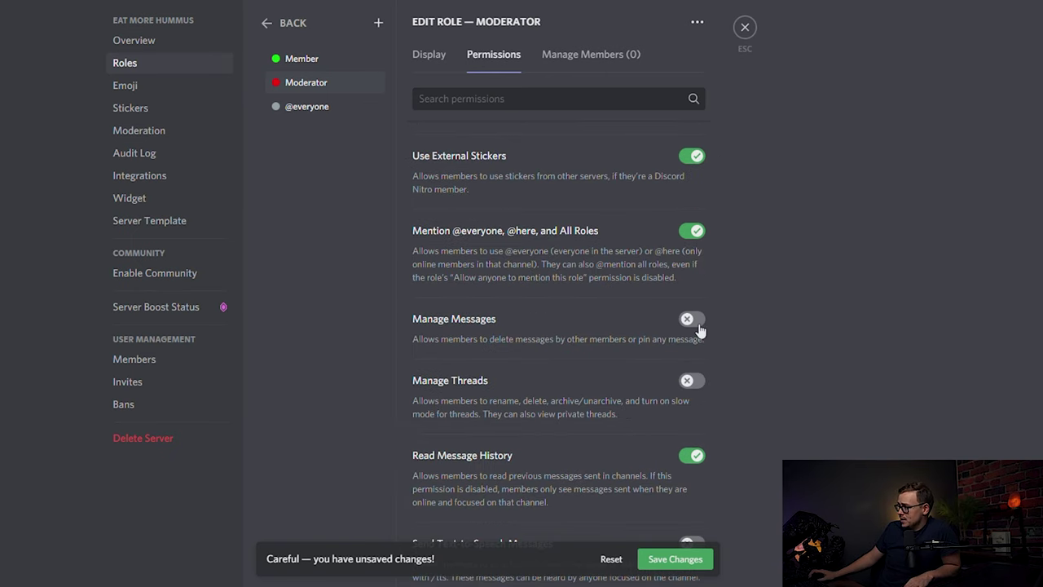
click(697, 326)
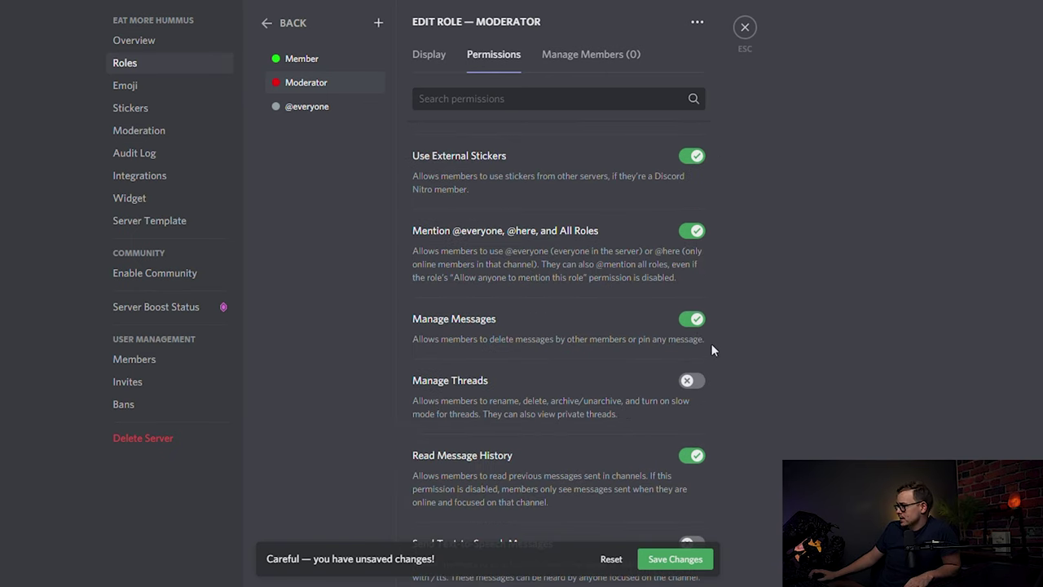
click(692, 381)
Grant the Moderator role the Mute Members, Deafen Members, Move Members and Priority Speaker voice permissions.
scroll(736, 326, down, 5)
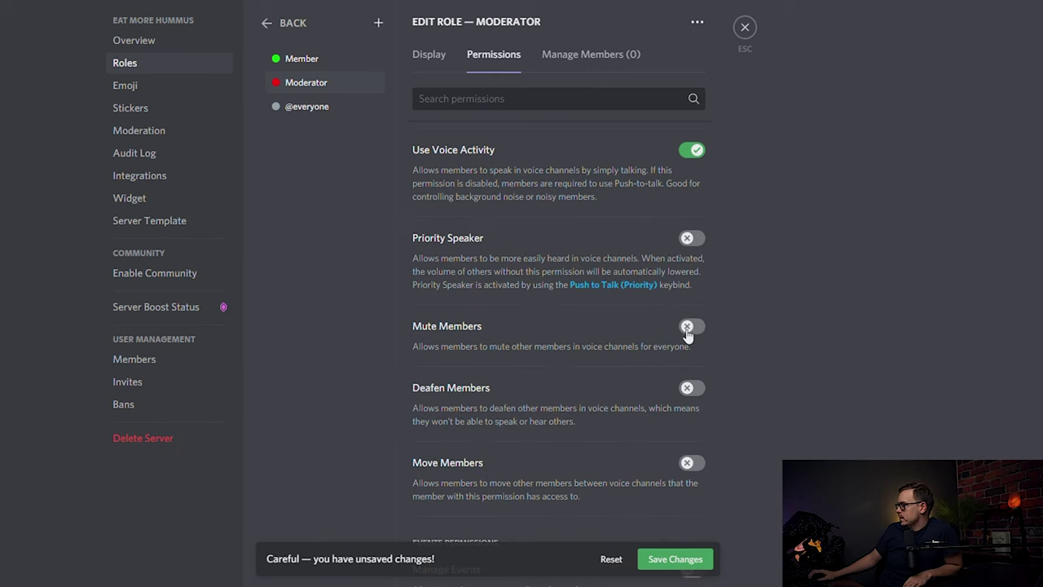
click(691, 329)
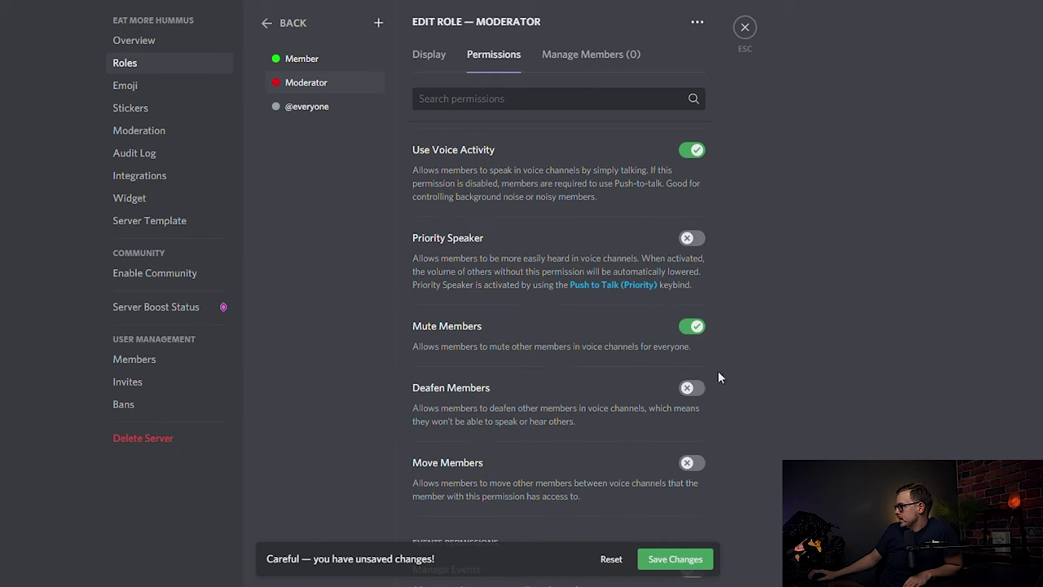
click(691, 389)
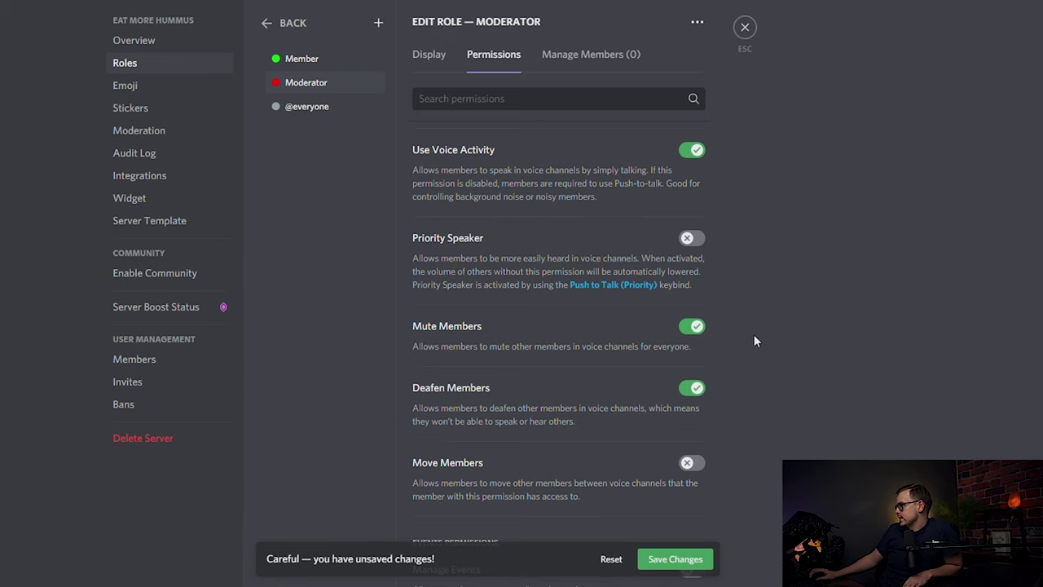
scroll(753, 342, down, 1)
click(692, 400)
scroll(722, 244, up, 1)
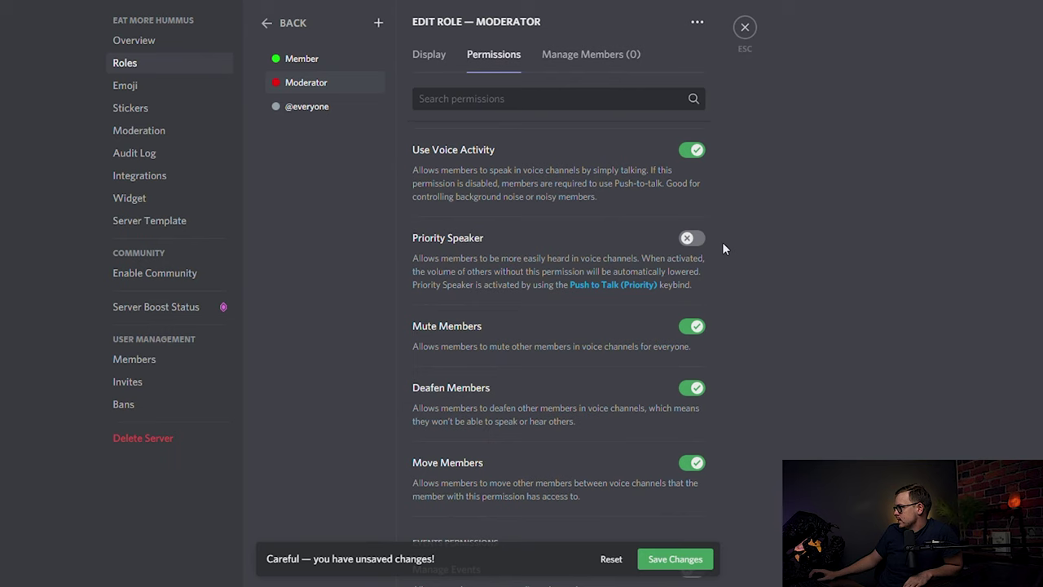
click(692, 239)
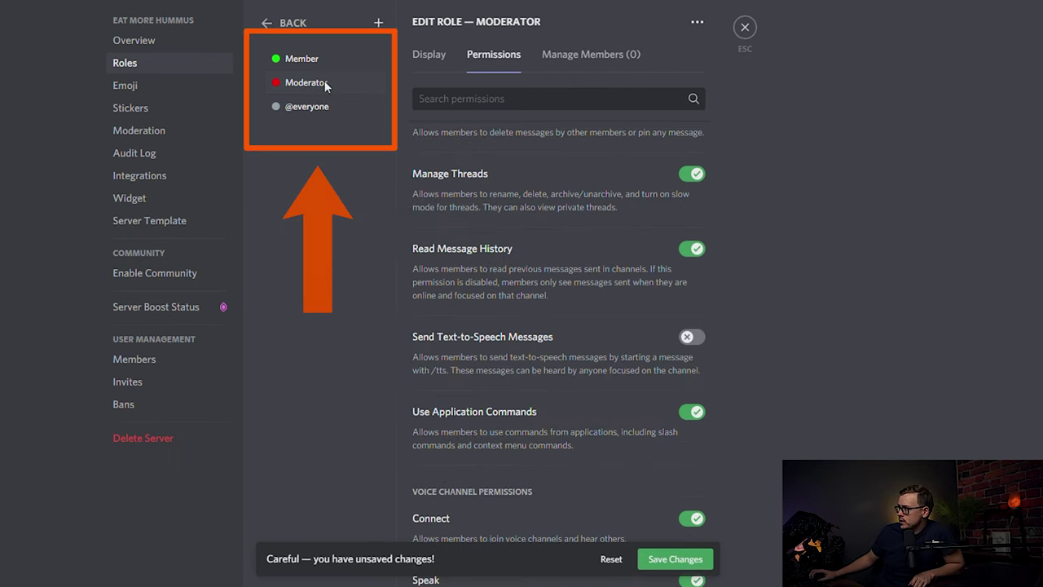
Place the Moderator role above Member in the role order and save the changes.
drag(318, 91, 324, 51)
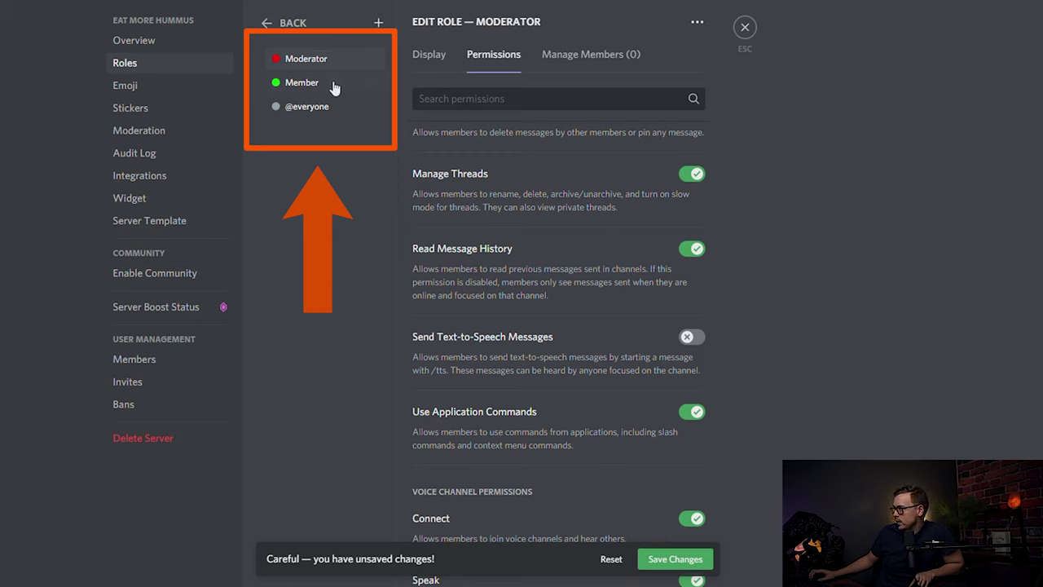
click(675, 558)
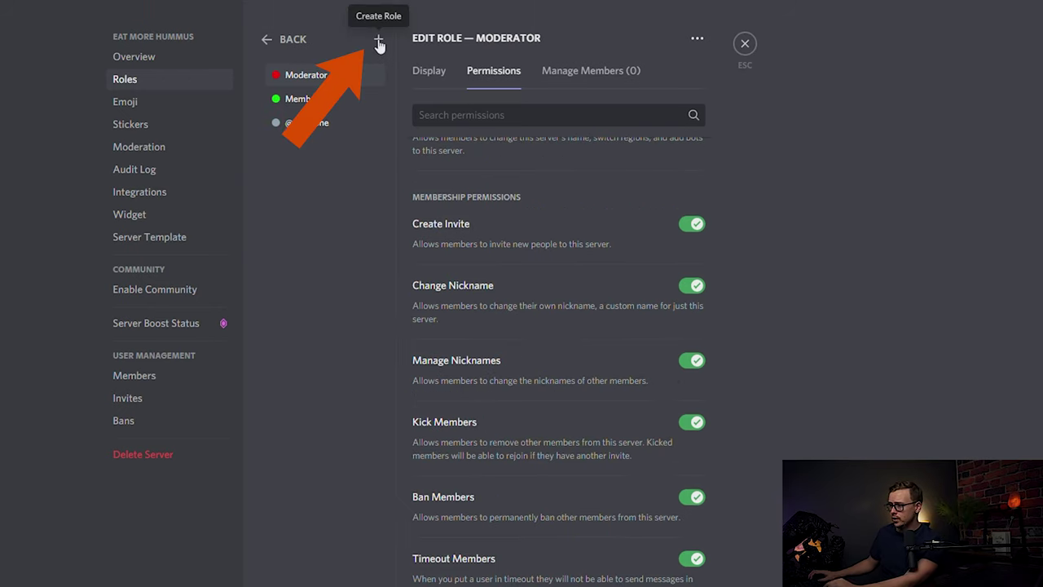
Create a yellow role named Admin whose holders display separately from online members.
click(378, 41)
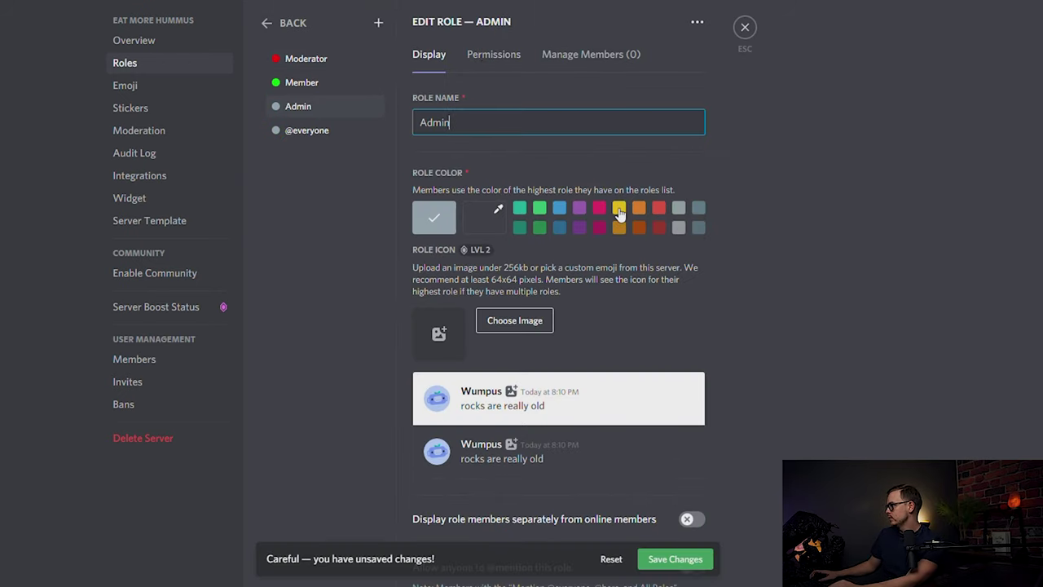
click(619, 210)
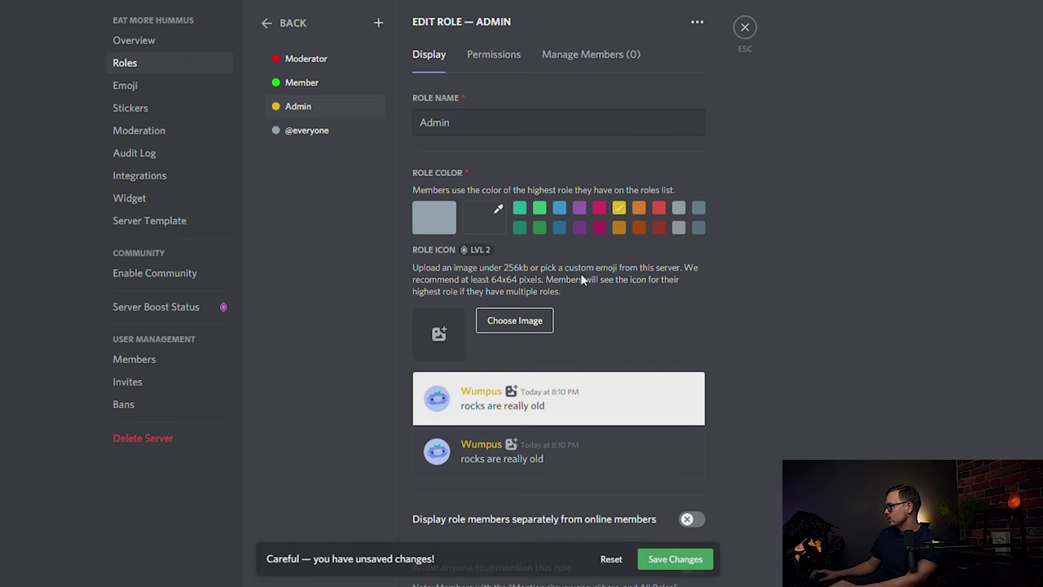
scroll(576, 279, down, 3)
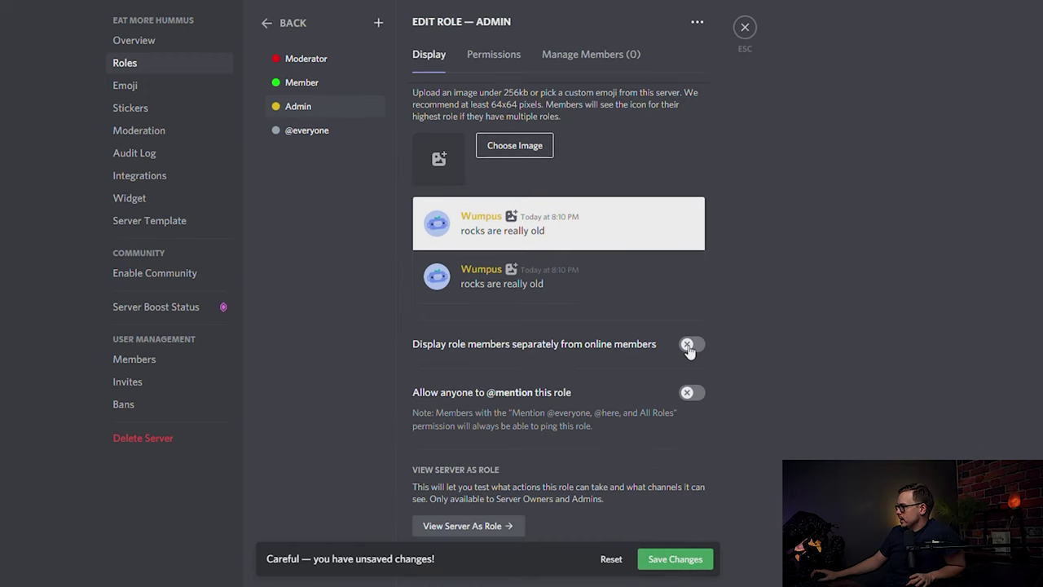
click(689, 347)
Grant the Admin role the Administrator permission.
click(494, 55)
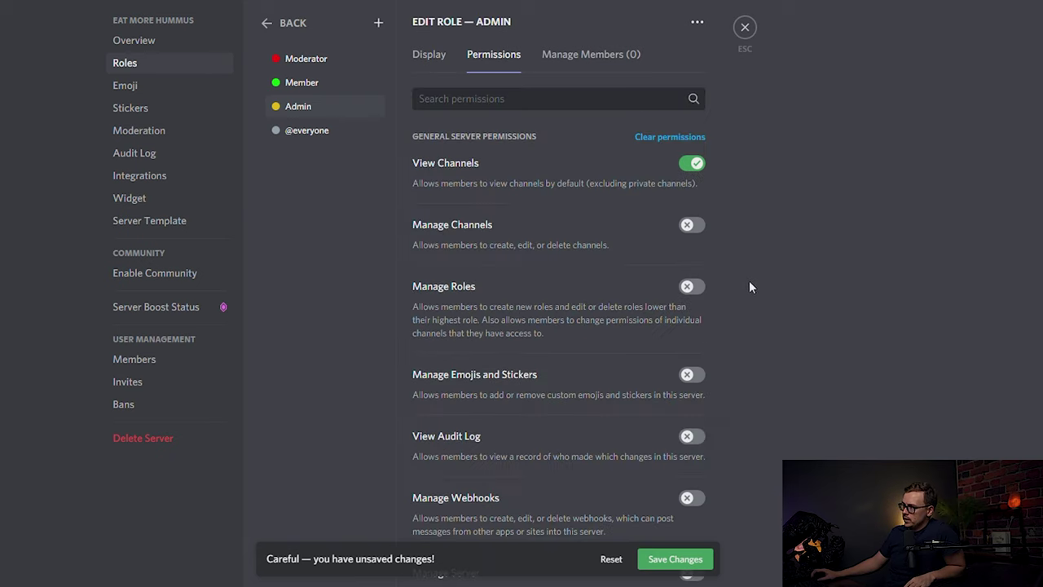
scroll(774, 281, down, 15)
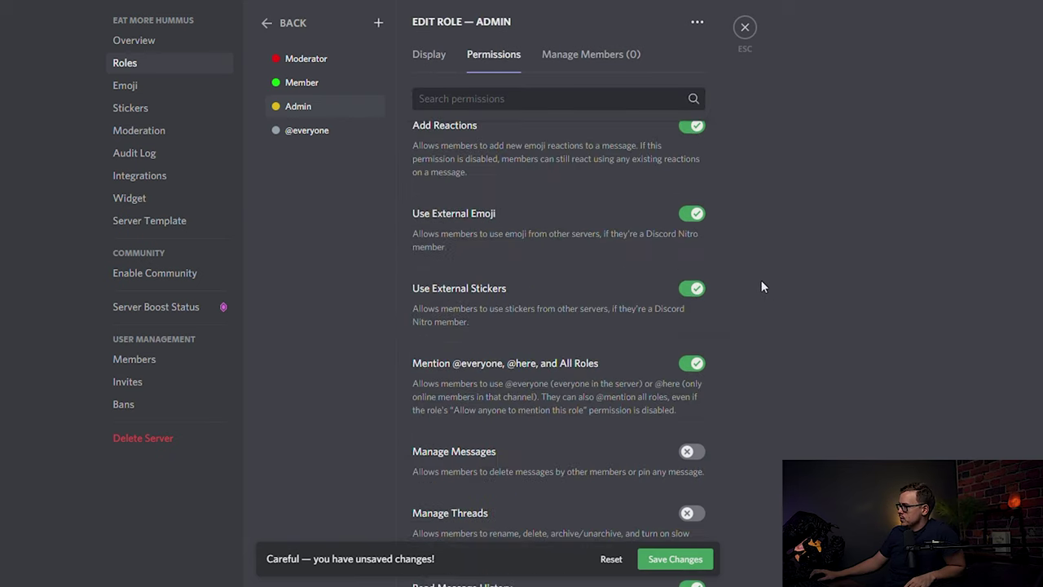
scroll(760, 283, up, 2)
scroll(761, 284, down, 3)
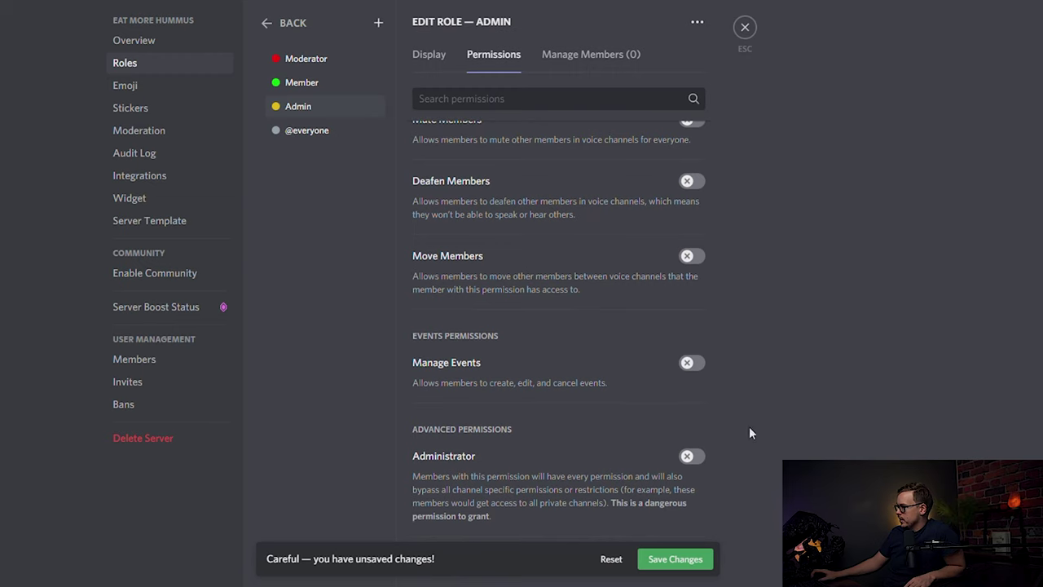
click(691, 457)
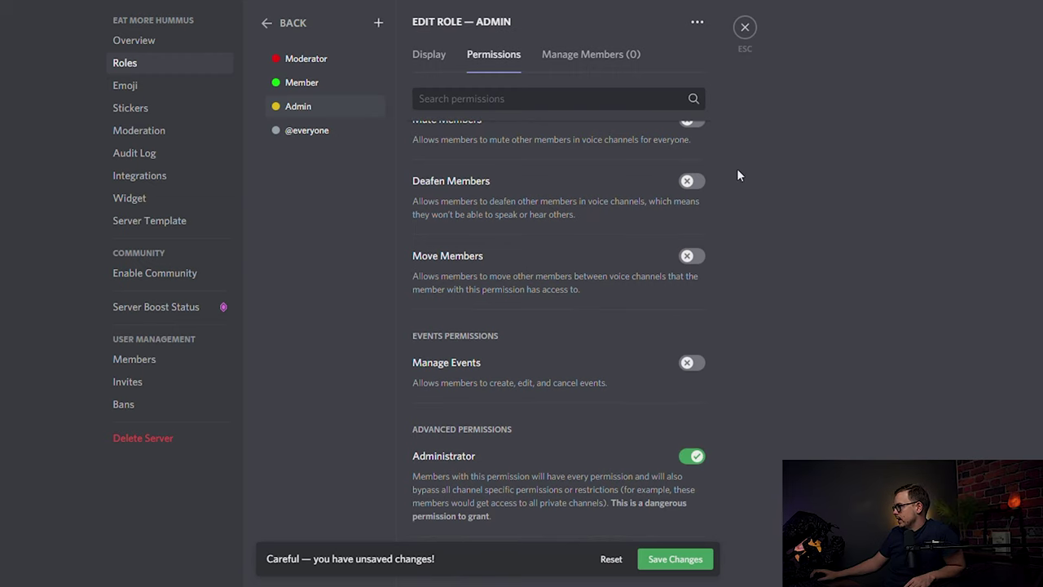
Place the Admin role above Moderator in the role order and save the changes.
drag(312, 109, 314, 51)
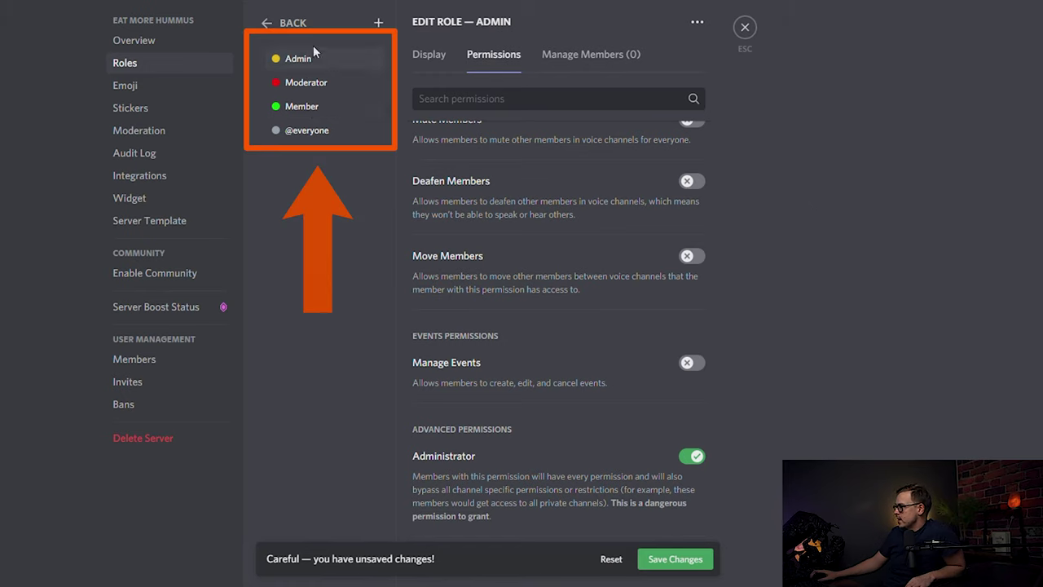
click(697, 558)
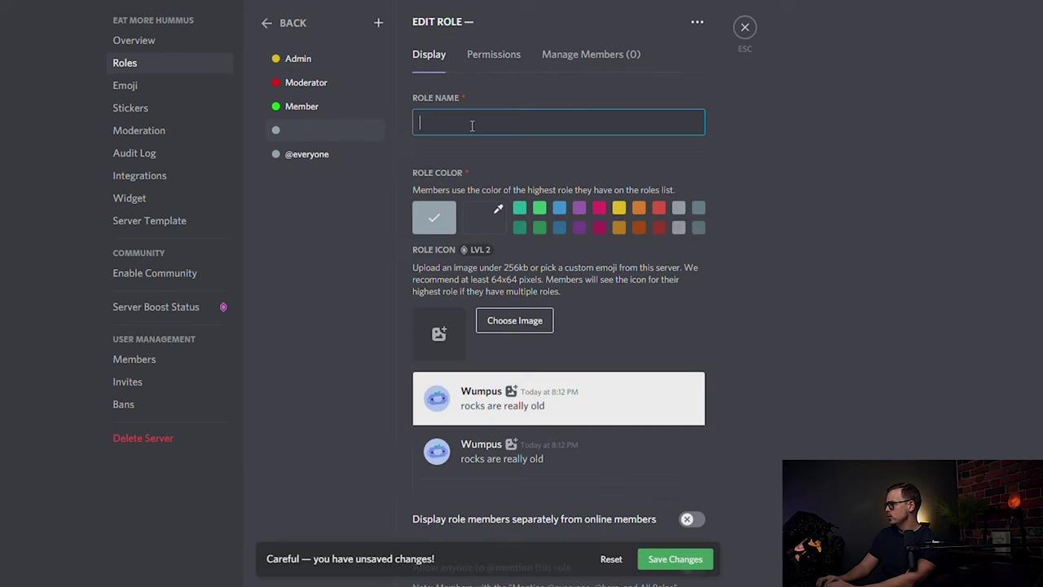
Create a role named Bot with the custom blue color #03a9fa.
text(Bot)
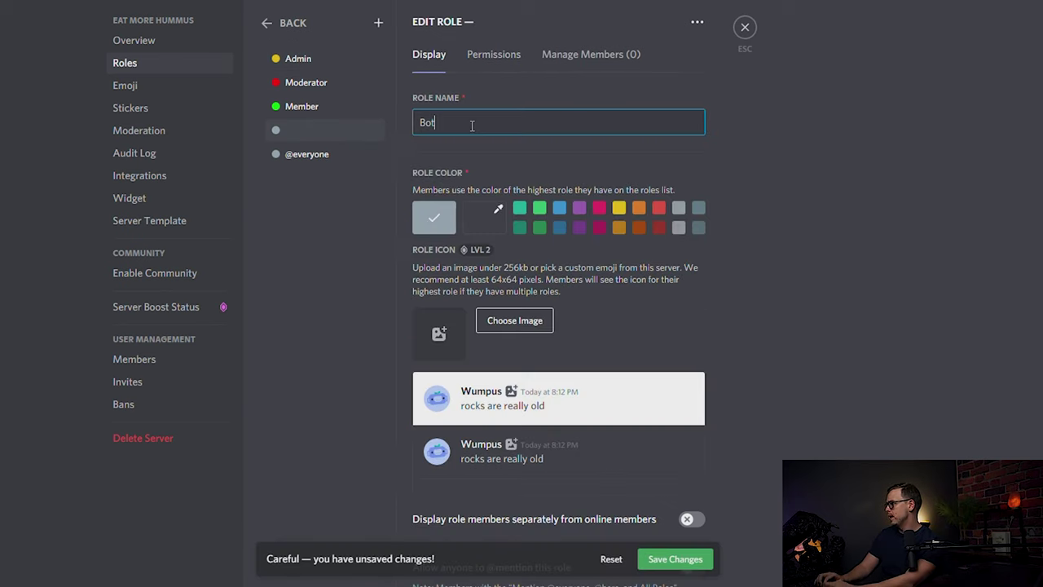
click(484, 217)
drag(642, 235, 664, 214)
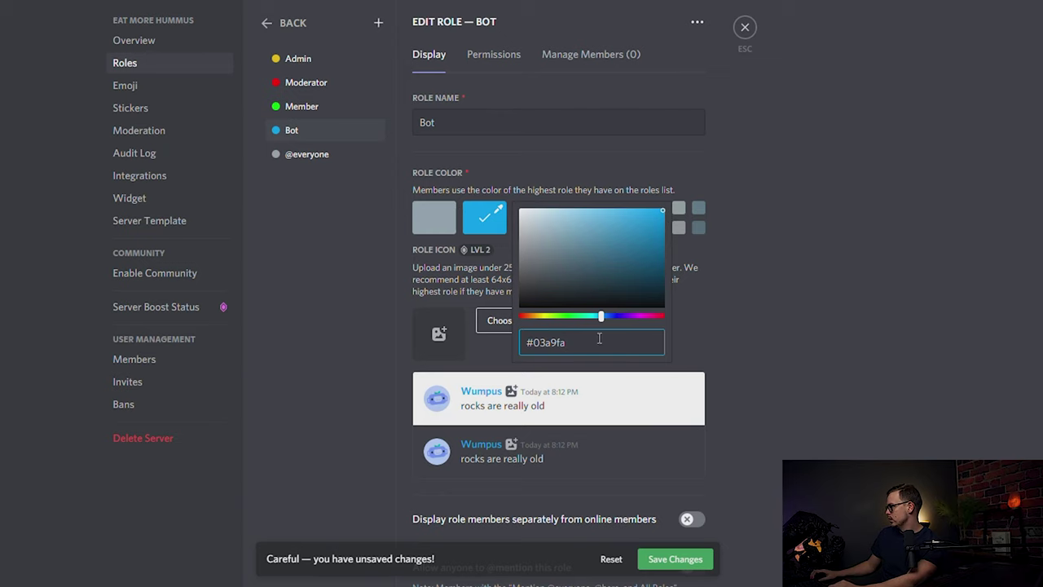
click(756, 203)
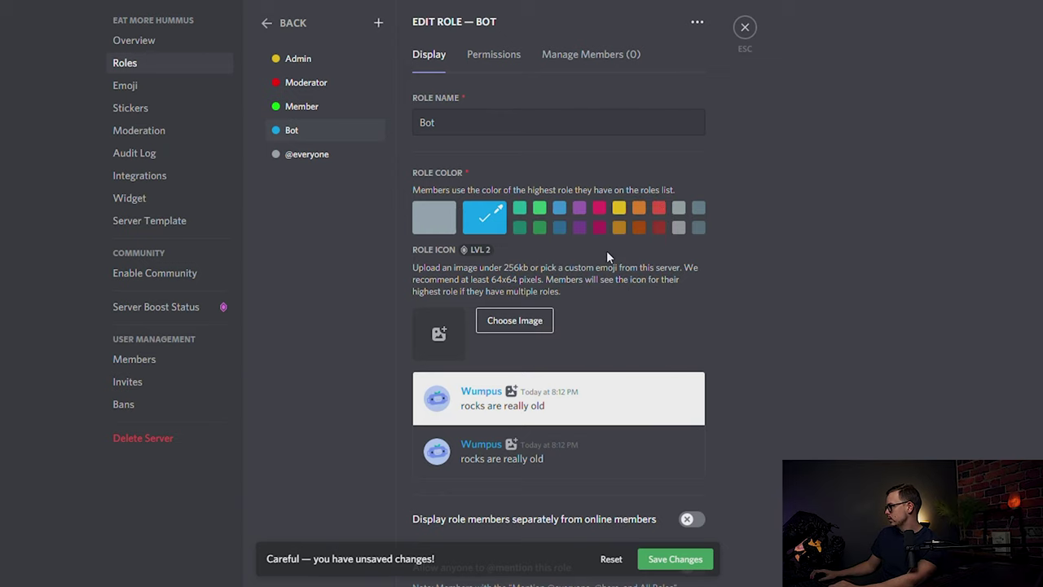
Make Bot role holders display separately from online members and save the role.
scroll(607, 257, down, 2)
click(694, 387)
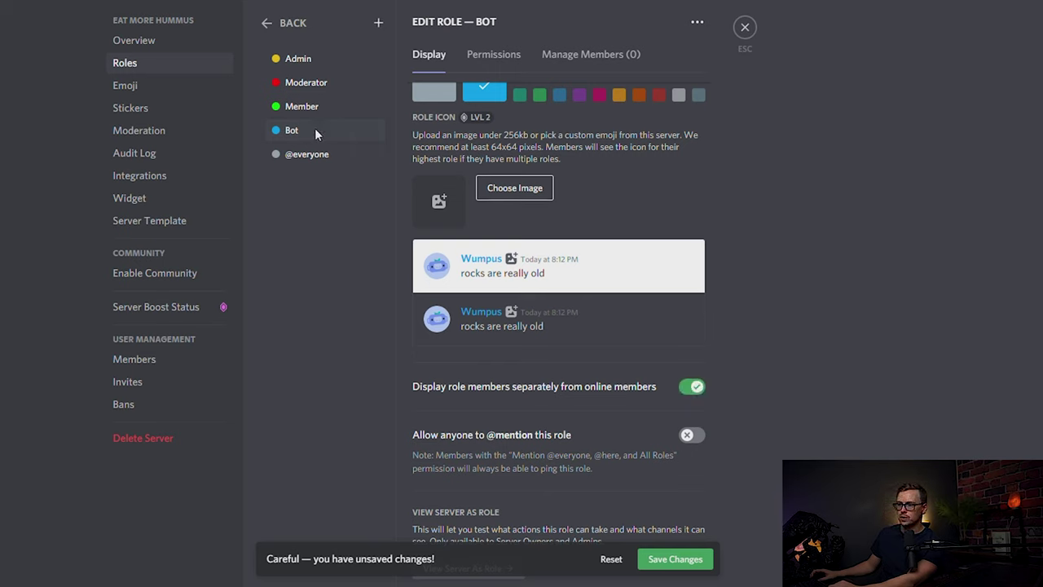
click(676, 559)
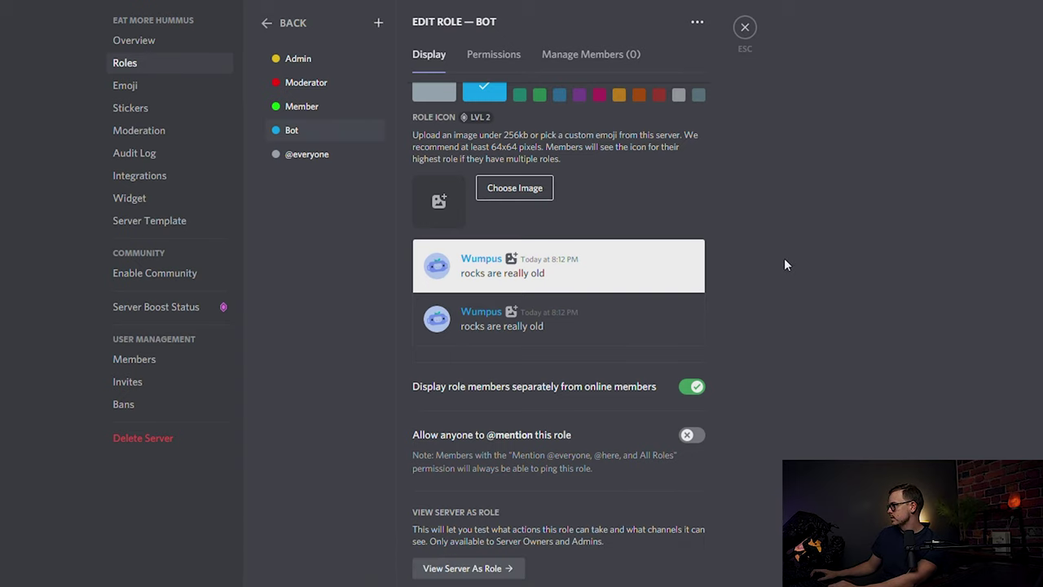
Create a role named Premium with the bright teal preset color.
click(378, 23)
text(Premium)
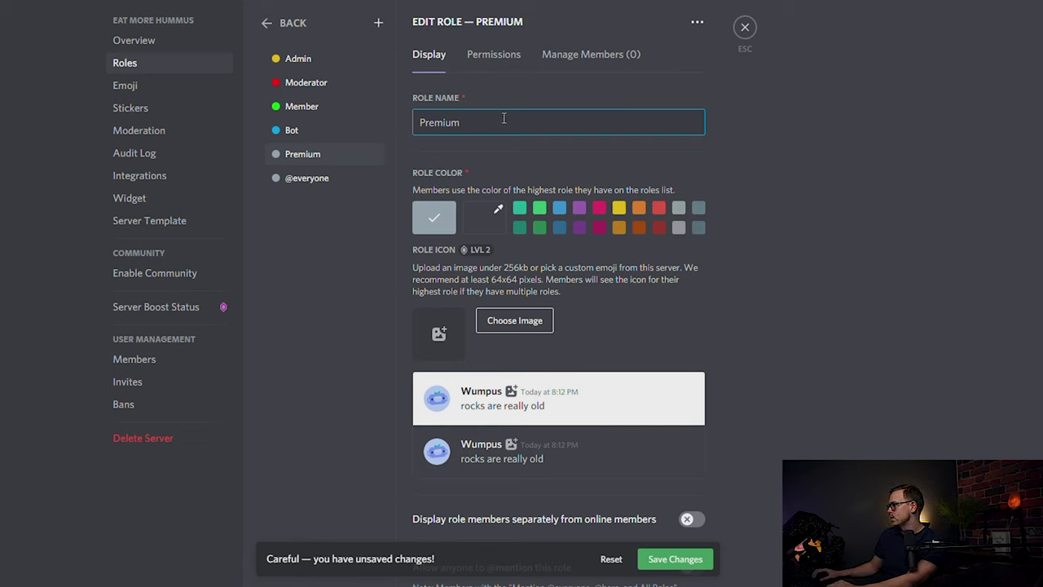
click(519, 207)
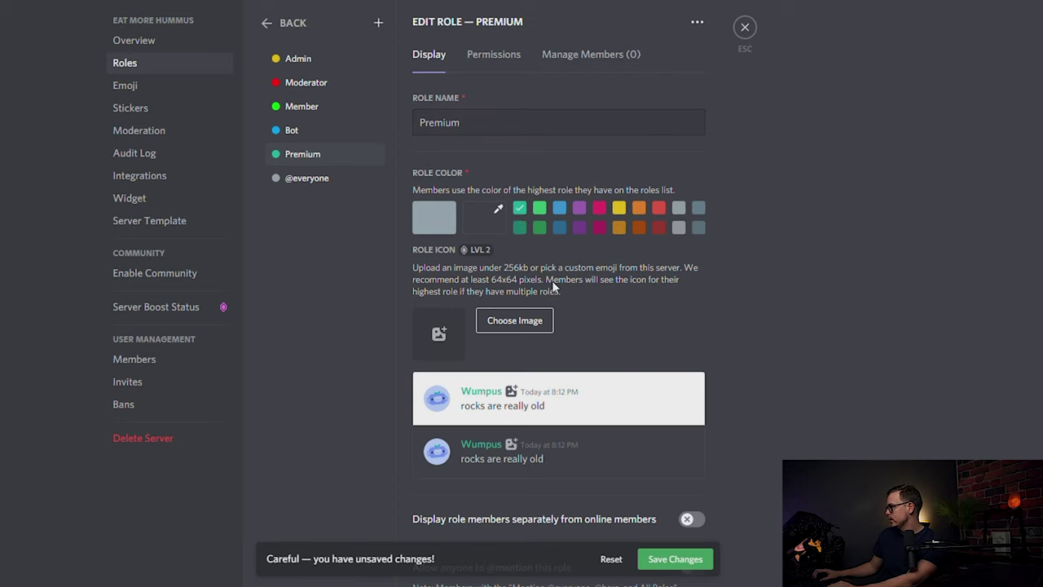
Make Premium role holders display separately from online members and save the role.
scroll(701, 331, down, 2)
click(692, 343)
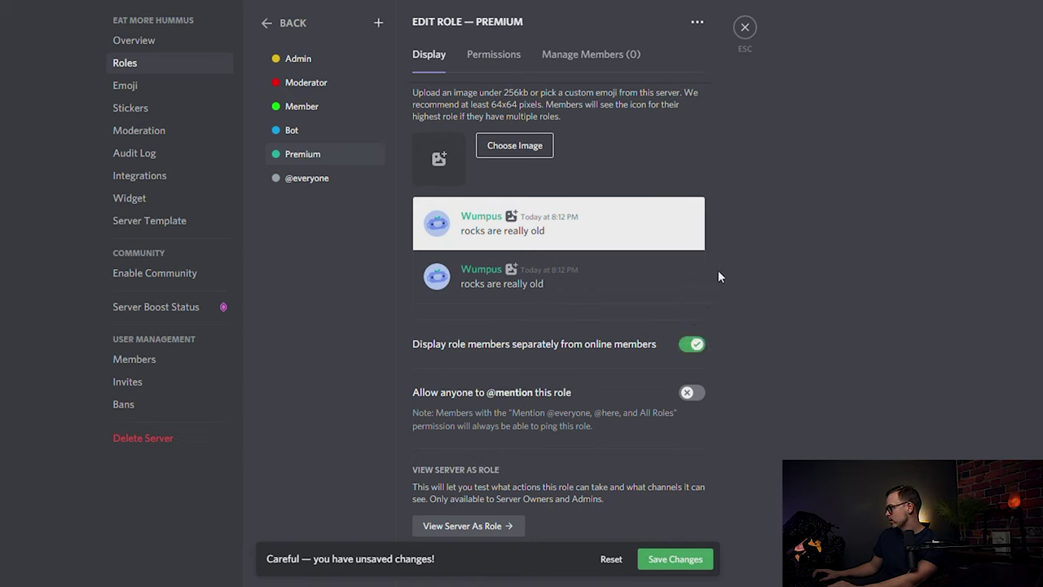
click(676, 560)
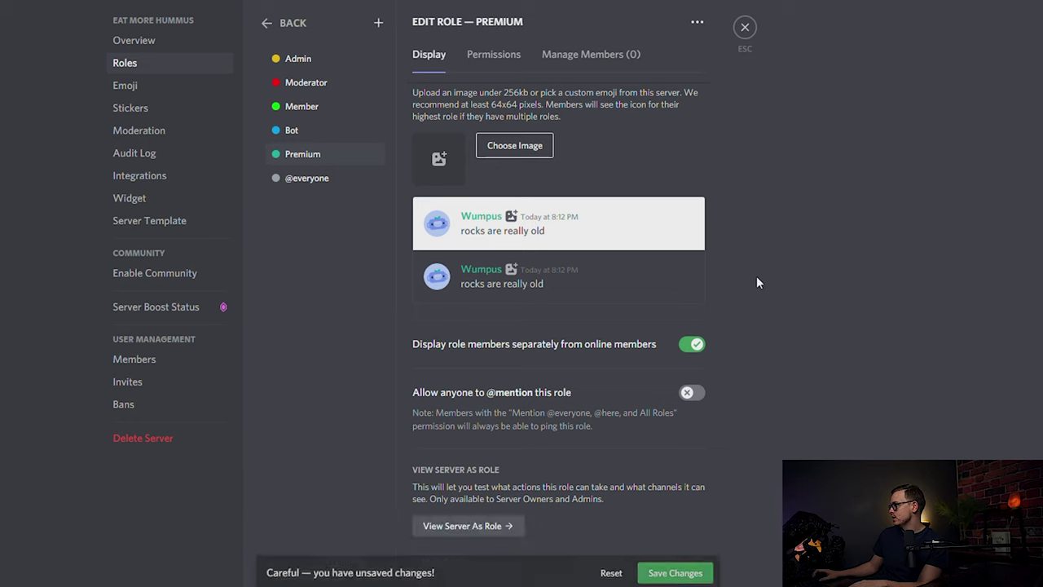
Place the Premium role between Moderator and Member in the role order and save the changes.
drag(326, 154, 329, 110)
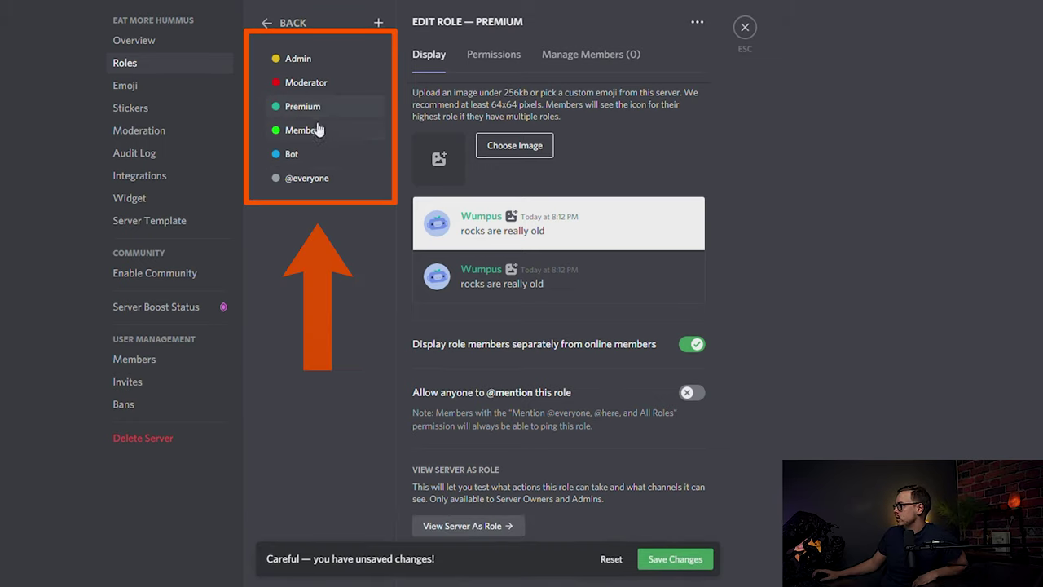
click(675, 559)
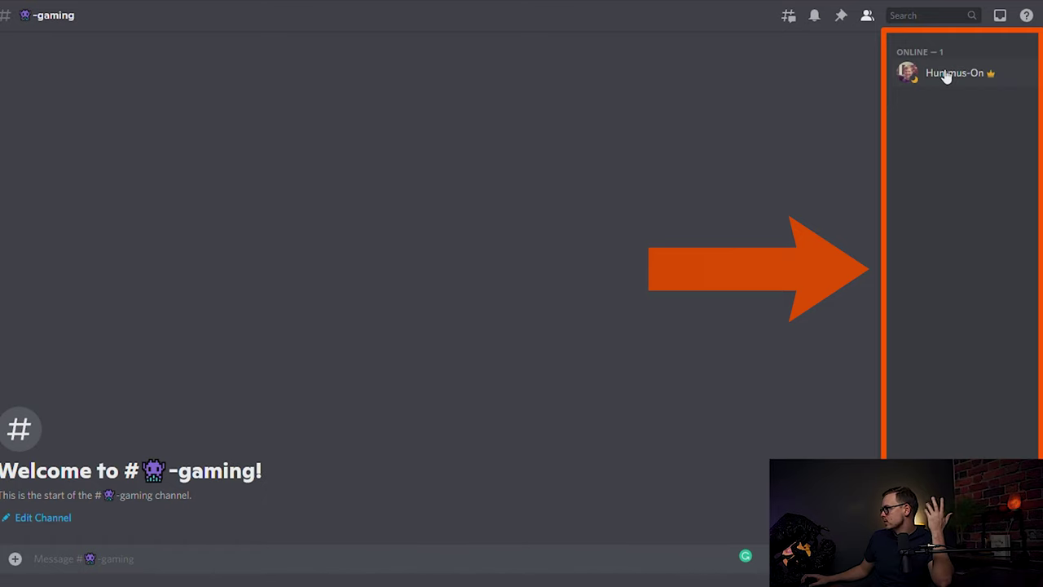
Assign the Admin role to the server owner from the gaming channel's member list.
right_click(948, 78)
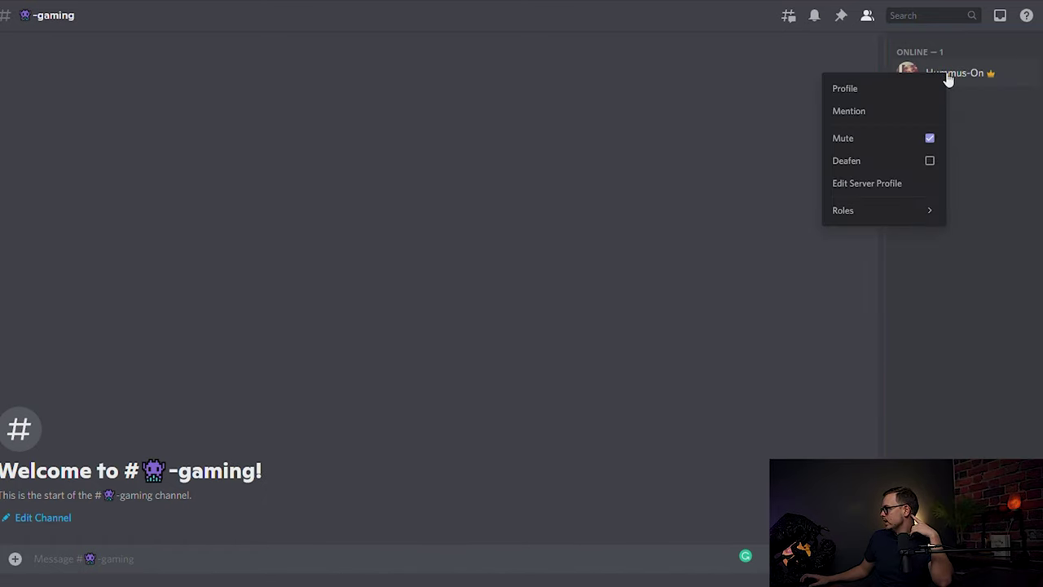
mouse_move(870, 213)
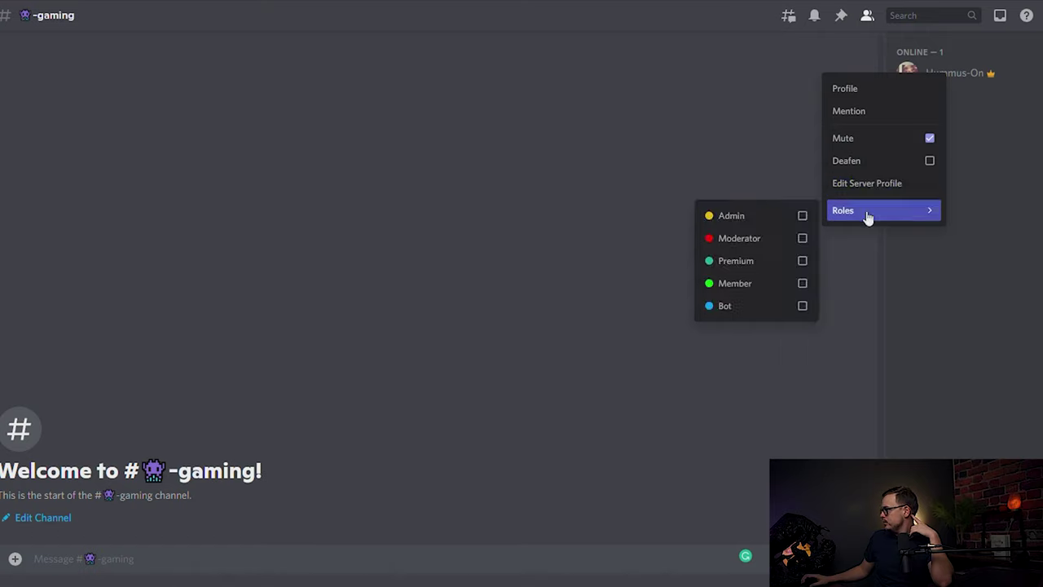
click(803, 216)
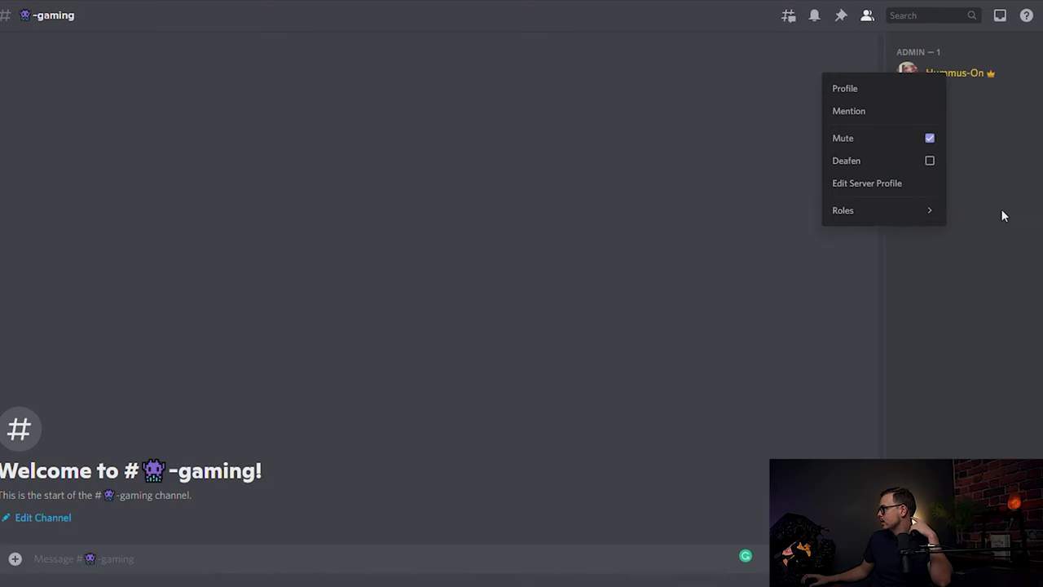
click(985, 169)
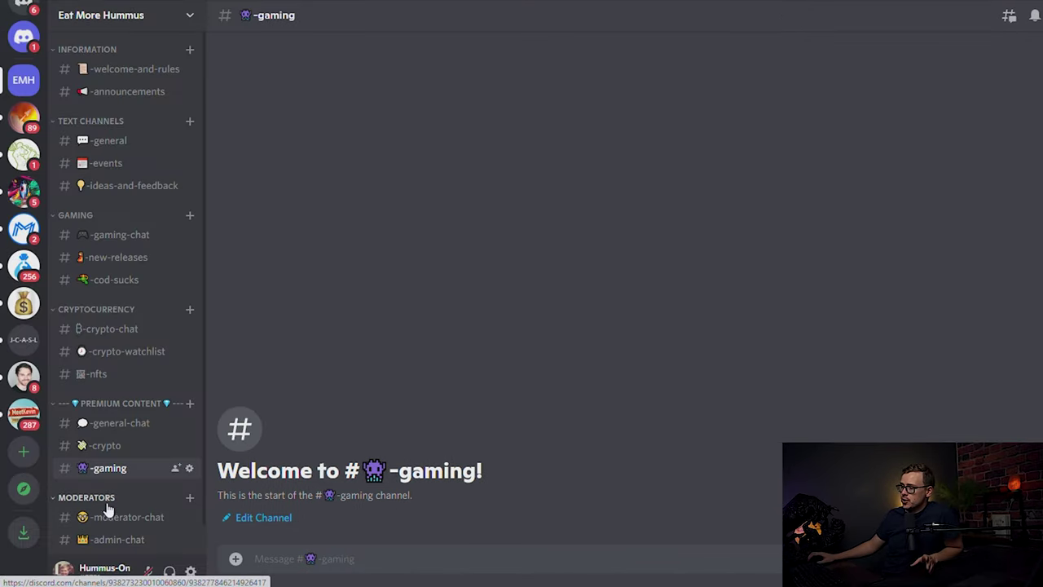
scroll(110, 505, down, 1)
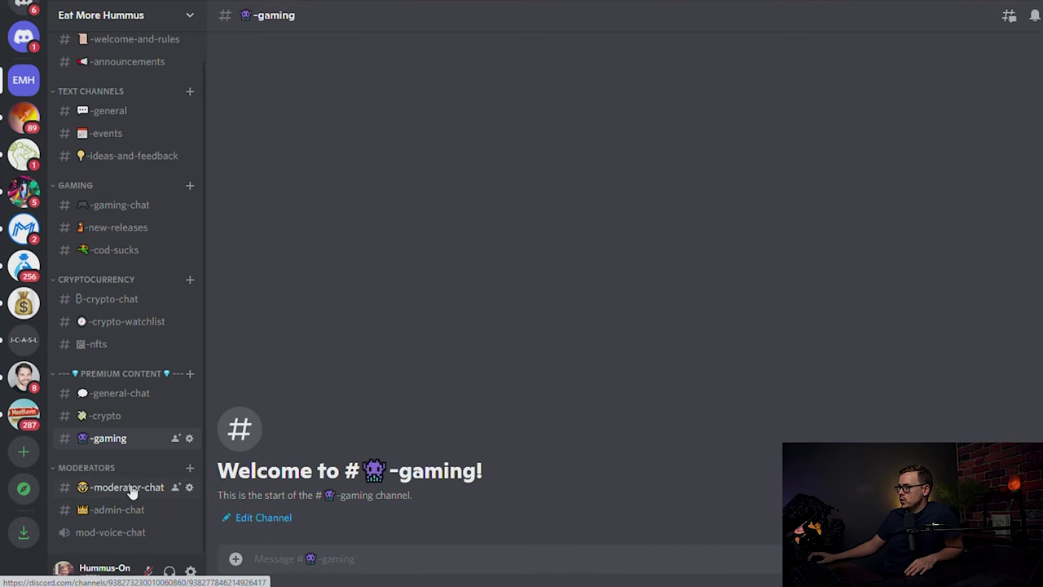
click(189, 486)
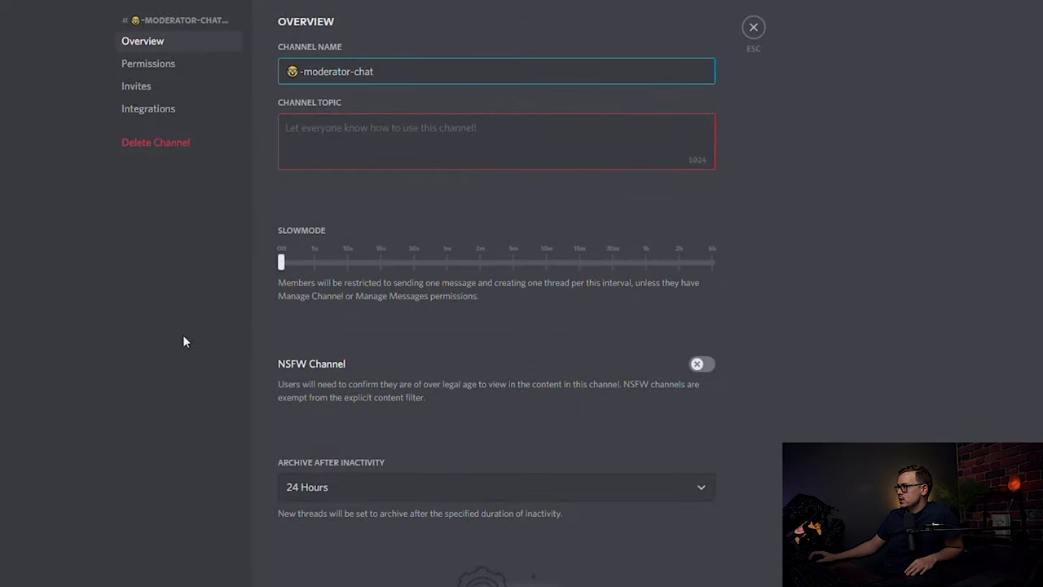
click(168, 63)
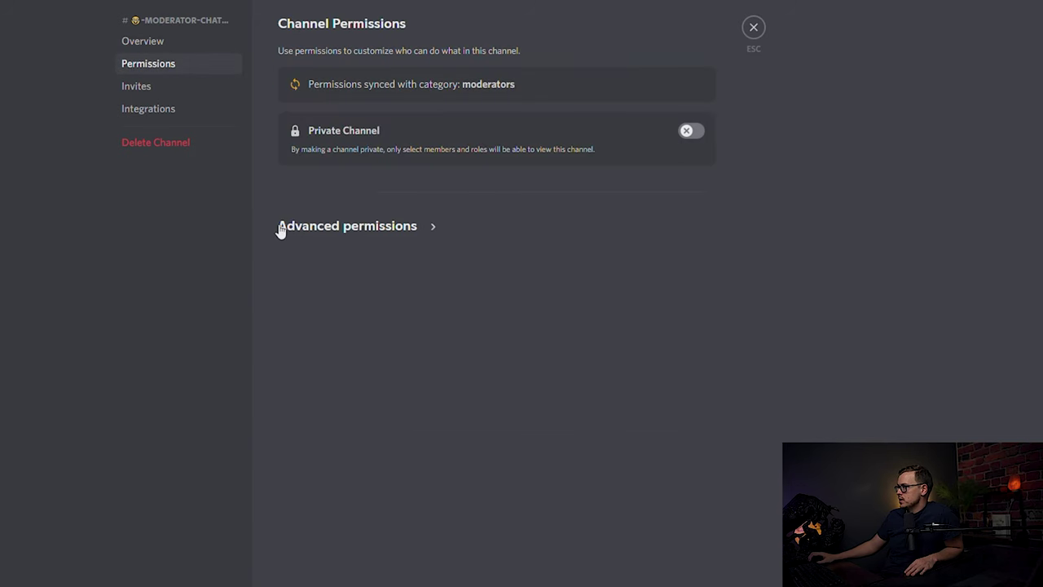
click(414, 229)
scroll(414, 234, down, 2)
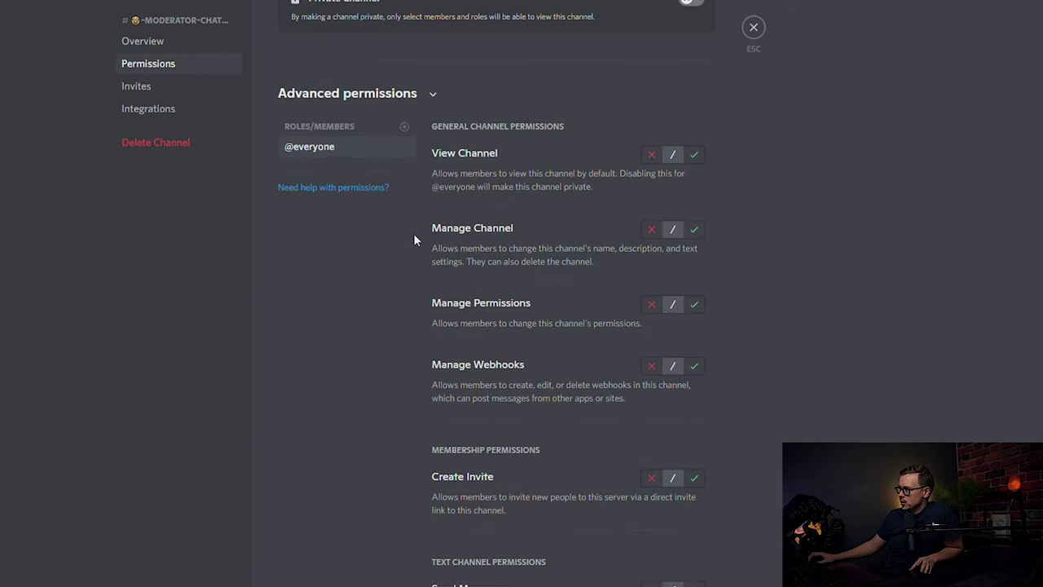
scroll(414, 237, up, 2)
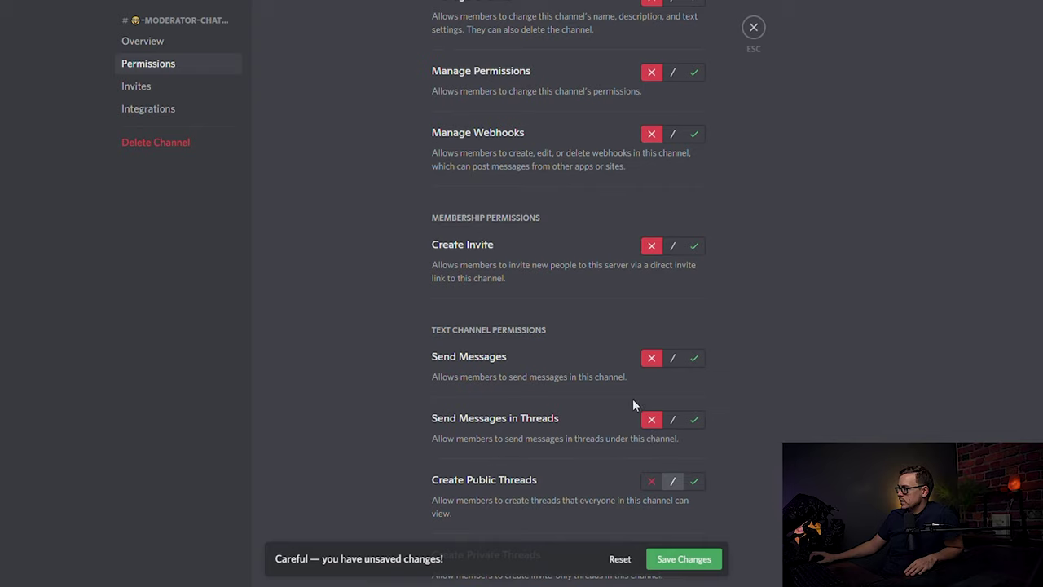
scroll(643, 342, down, 3)
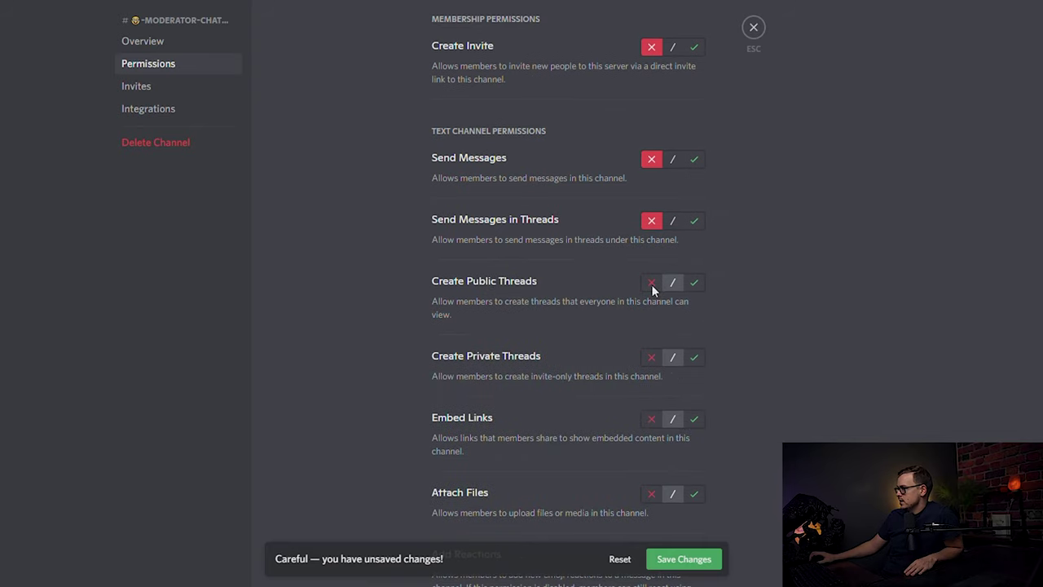
scroll(654, 390, down, 3)
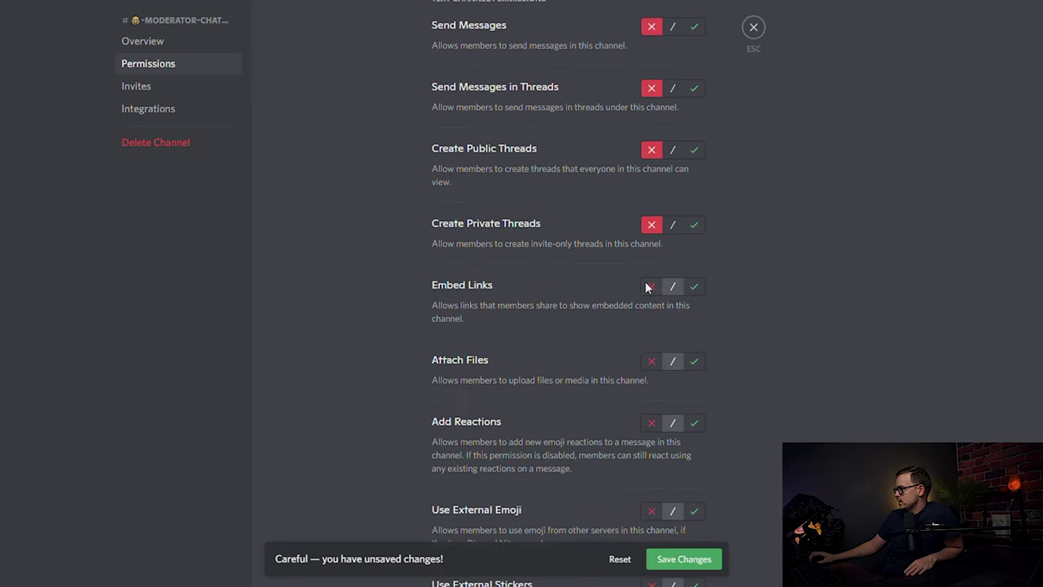
click(649, 285)
scroll(653, 360, down, 2)
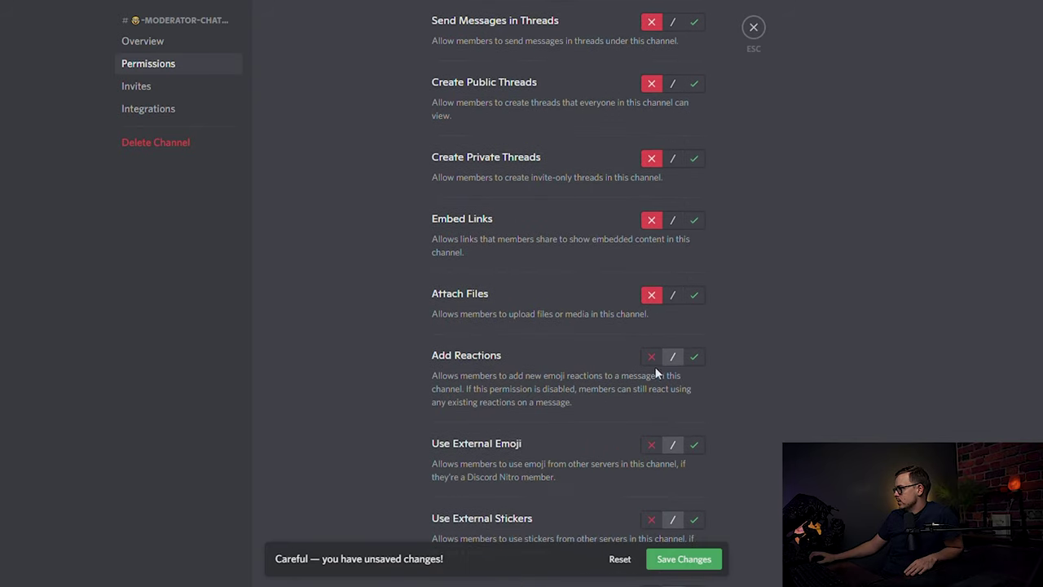
click(651, 356)
scroll(648, 352, down, 3)
click(649, 312)
scroll(675, 400, down, 10)
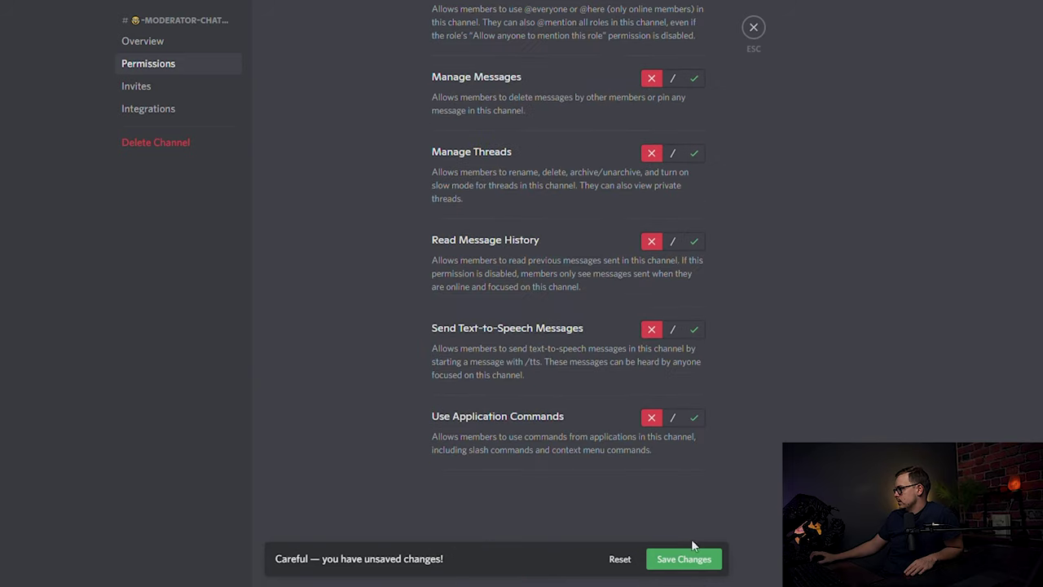
click(685, 559)
Add the Moderator role to moderator-chat's advanced permissions.
scroll(325, 236, up, 8)
scroll(334, 237, up, 15)
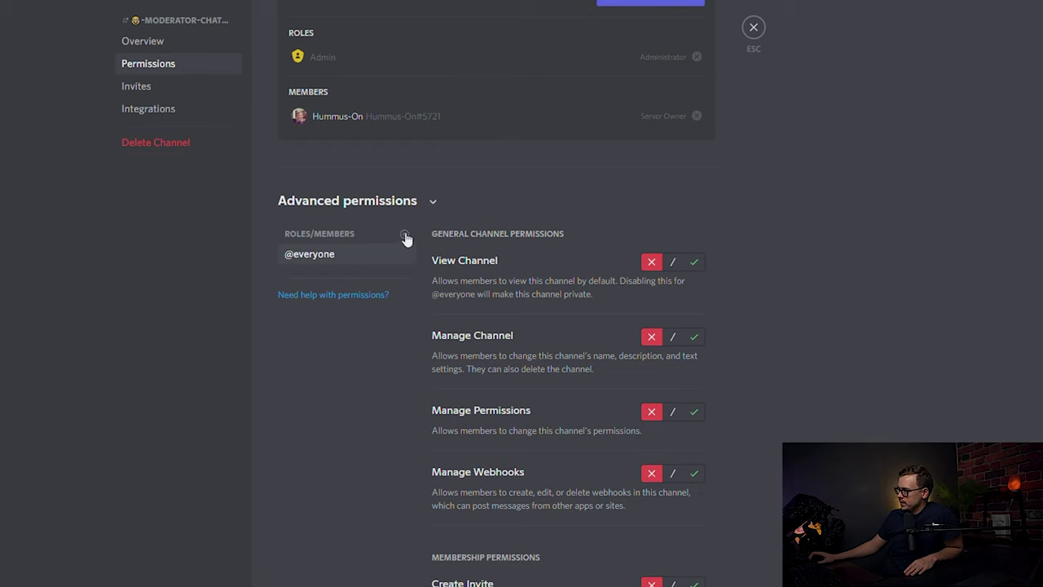
click(405, 236)
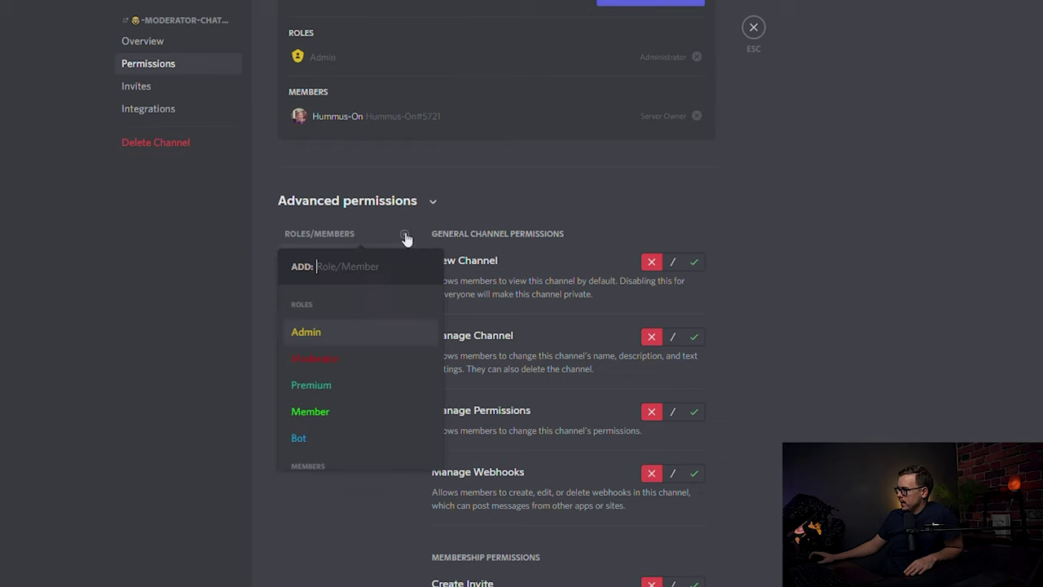
click(332, 359)
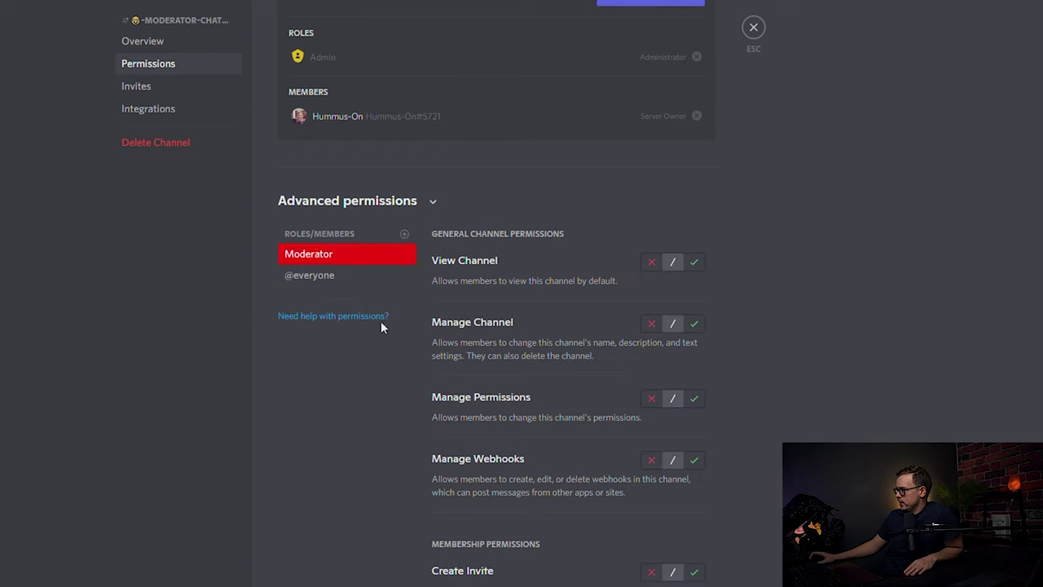
Allow the Moderator role the general channel permissions and Create Invite in moderator-chat.
click(695, 262)
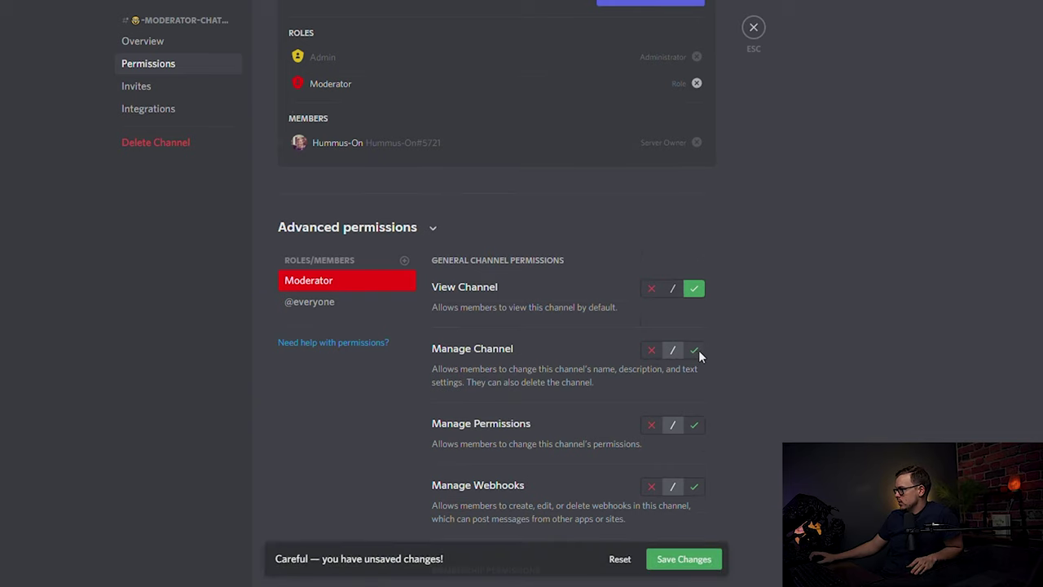
click(695, 350)
scroll(697, 349, down, 2)
click(693, 293)
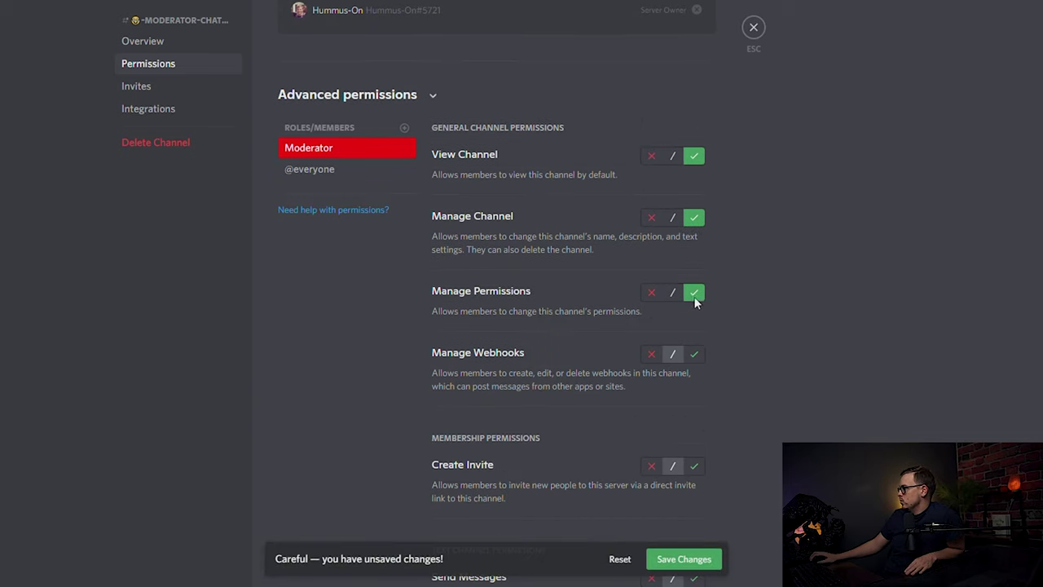
click(694, 464)
Allow the Moderator role all text channel permissions through Use Application Commands in moderator-chat and save the changes.
scroll(711, 402, down, 8)
click(693, 374)
click(692, 382)
click(691, 388)
click(692, 387)
click(695, 382)
click(698, 374)
click(693, 377)
scroll(702, 367, down, 5)
click(694, 361)
scroll(704, 407, down, 5)
click(702, 424)
scroll(701, 423, down, 5)
click(699, 393)
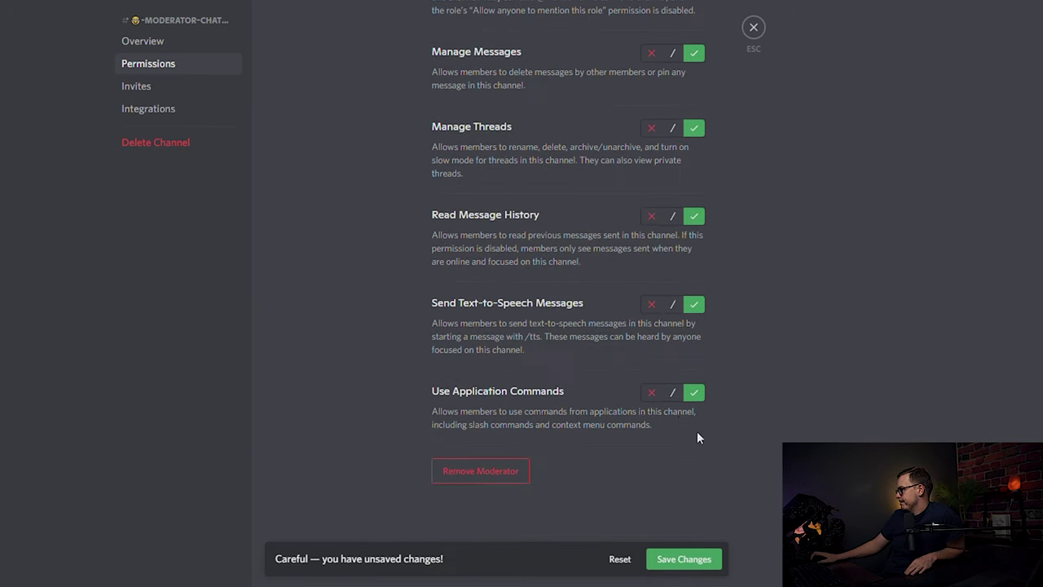
scroll(699, 393, up, 20)
click(689, 560)
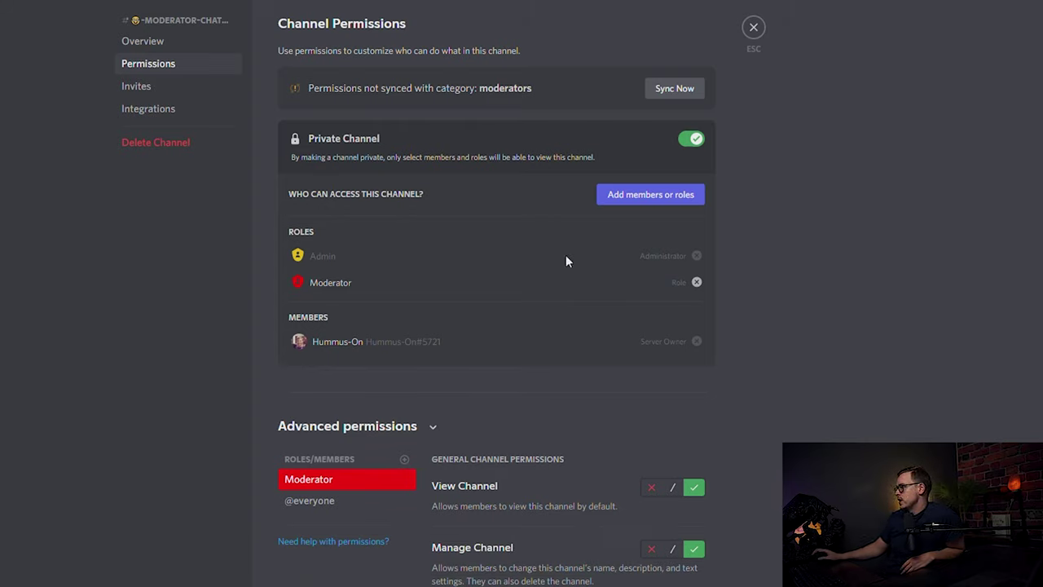
Add the Admin role to moderator-chat's advanced permissions and allow it View Channel, Manage Channel, Manage Permissions and Manage Webhooks.
click(404, 460)
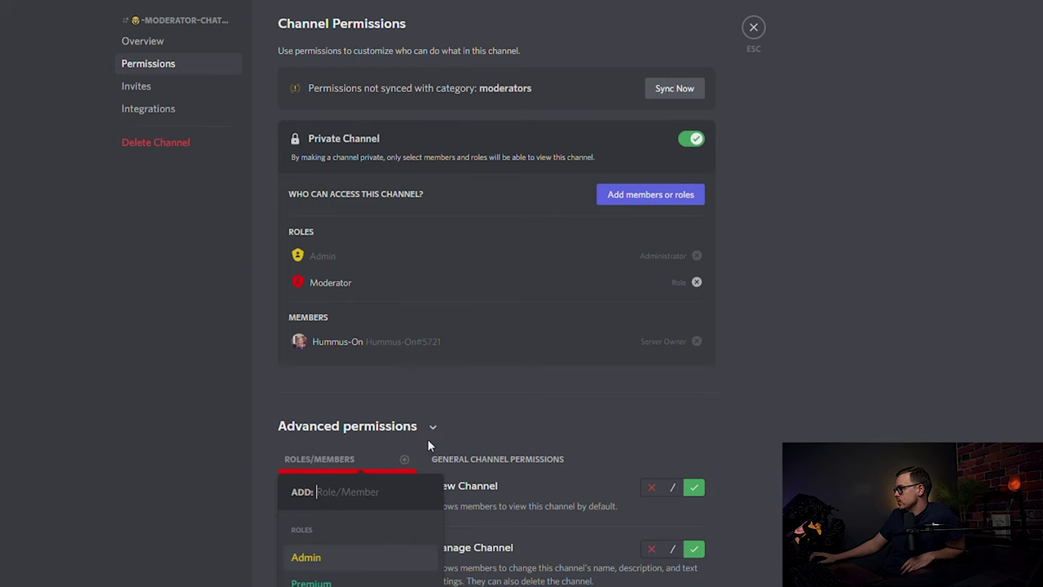
click(324, 558)
scroll(430, 393, down, 3)
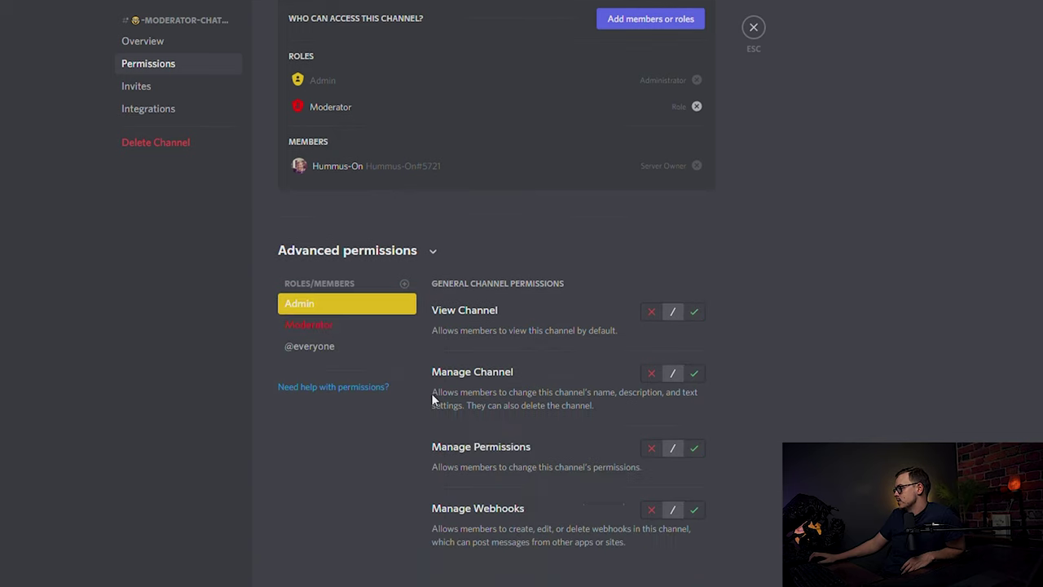
click(693, 287)
click(693, 350)
scroll(693, 349, down, 1)
click(693, 359)
click(693, 421)
scroll(698, 421, down, 1)
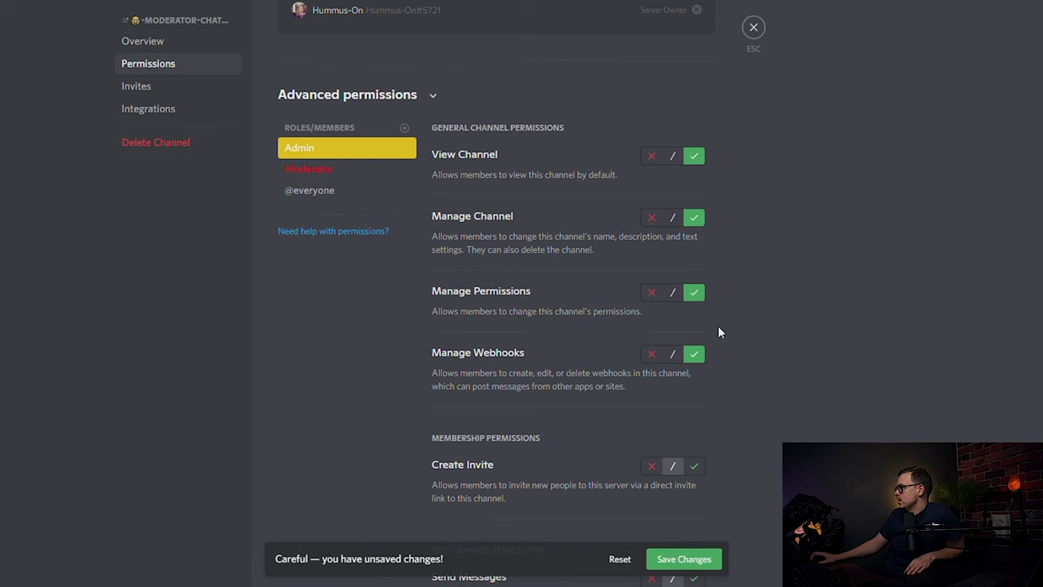
Allow the Admin role Create Invite and the text channel permissions in moderator-chat and save the changes.
scroll(741, 420, down, 3)
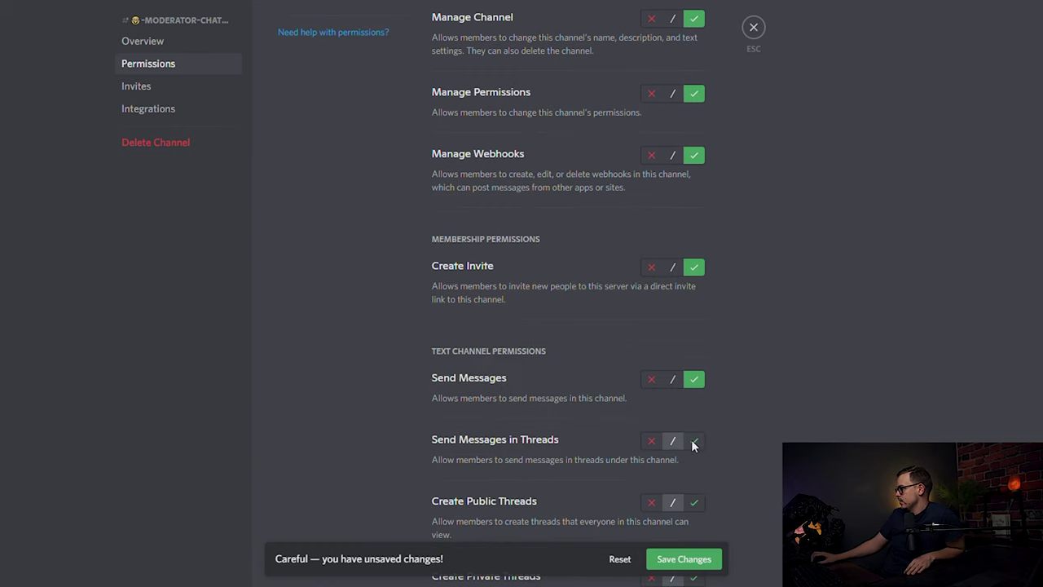
scroll(649, 322, up, 4)
click(326, 213)
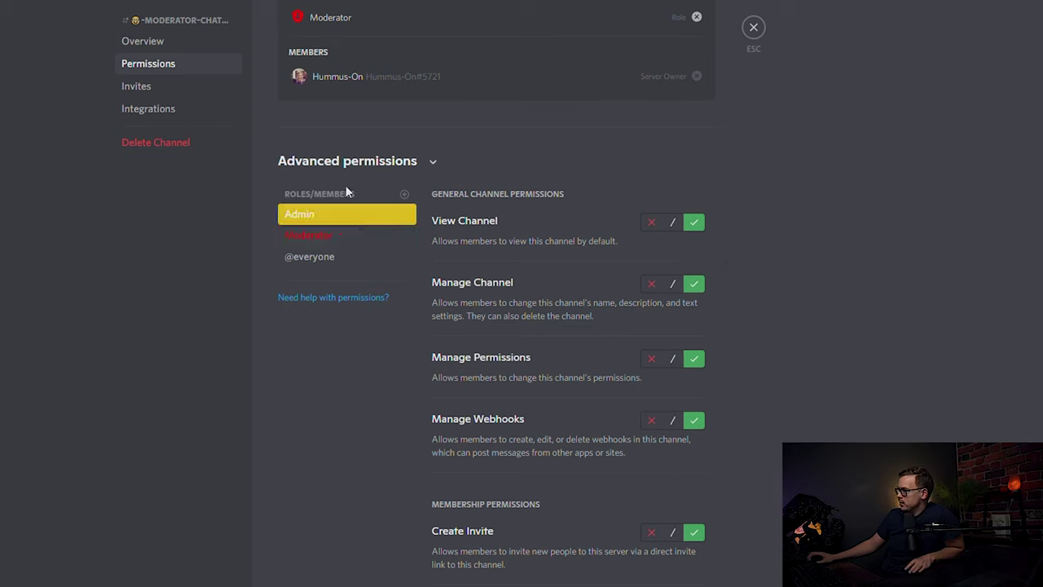
Deny the Moderator role Manage Webhooks, Manage Permissions and Manage Channel in moderator-chat and save the changes.
click(314, 235)
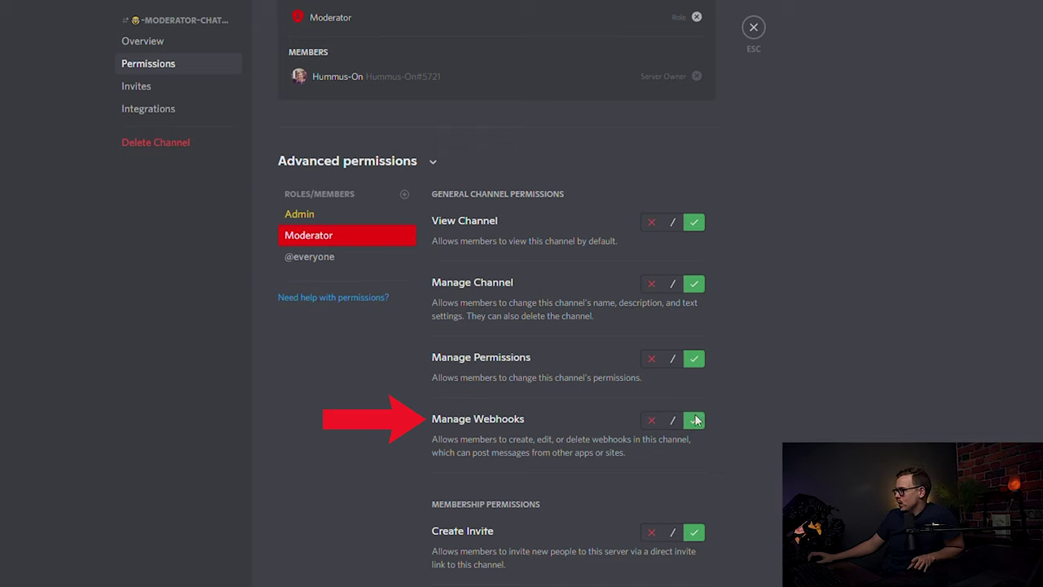
click(651, 420)
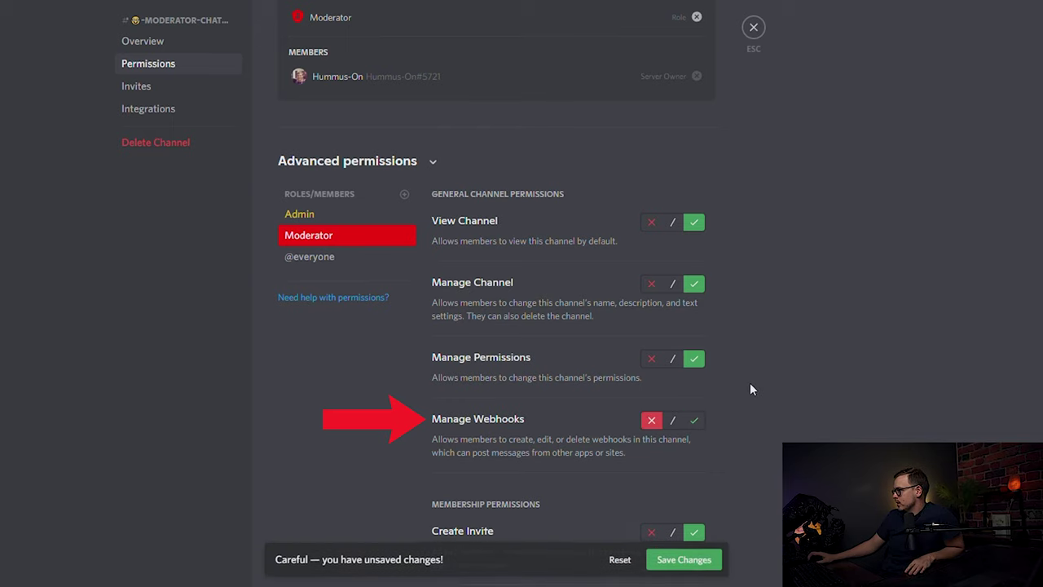
click(684, 563)
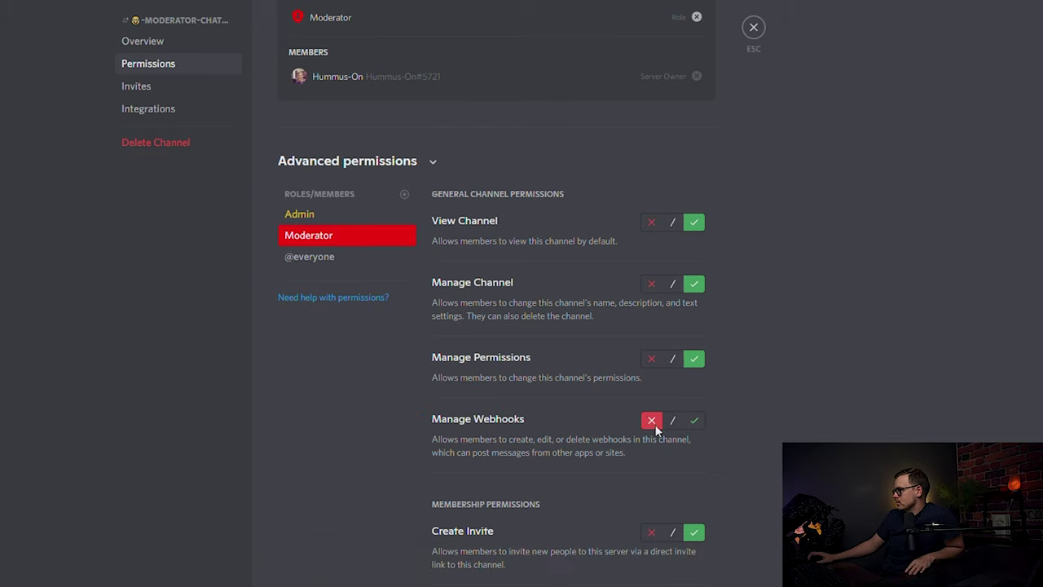
click(652, 359)
click(651, 284)
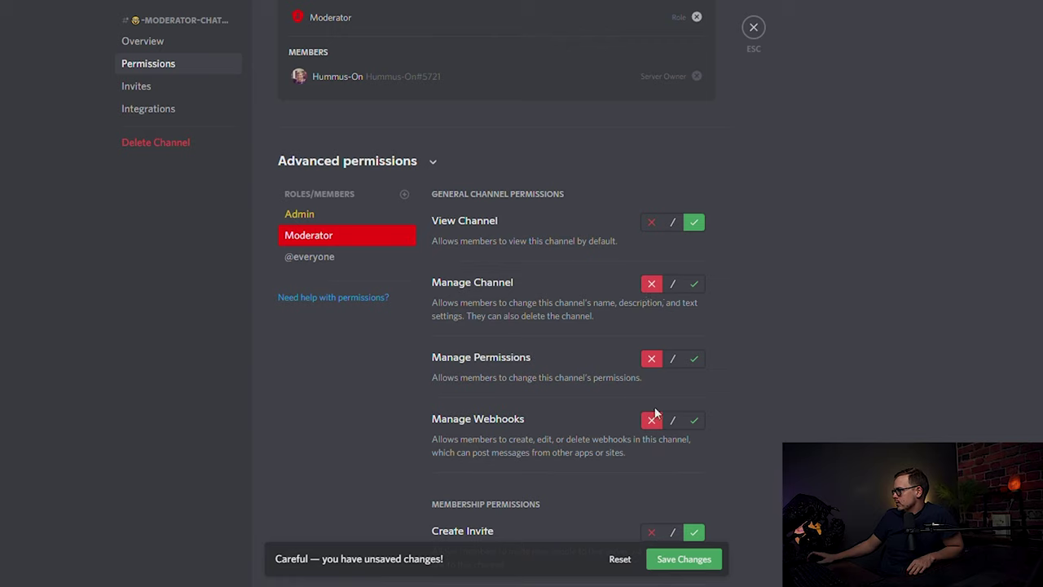
click(691, 560)
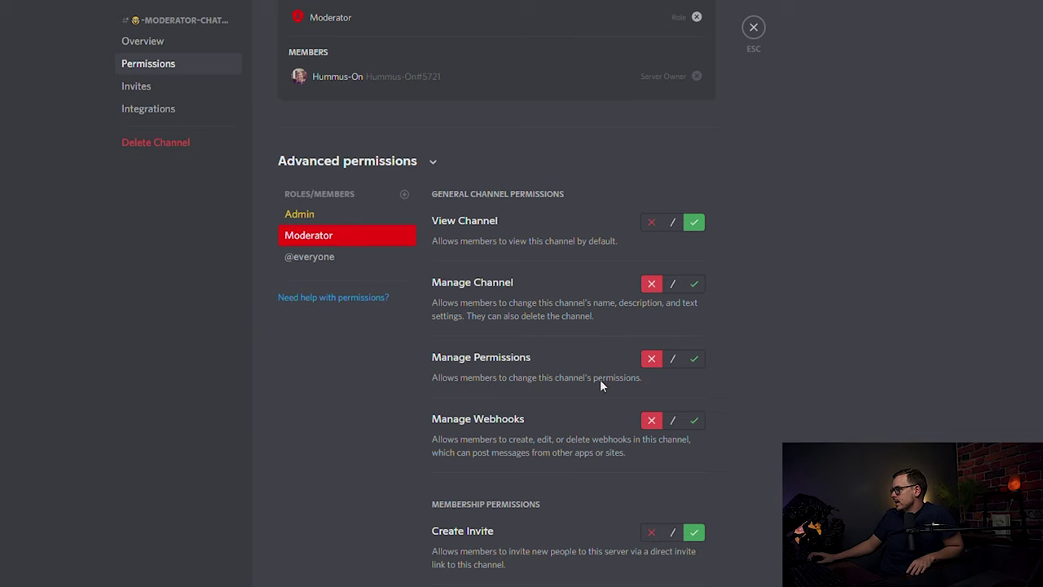
Deny the Moderator role Create Invite in moderator-chat, save the changes and close the channel settings.
scroll(620, 391, down, 2)
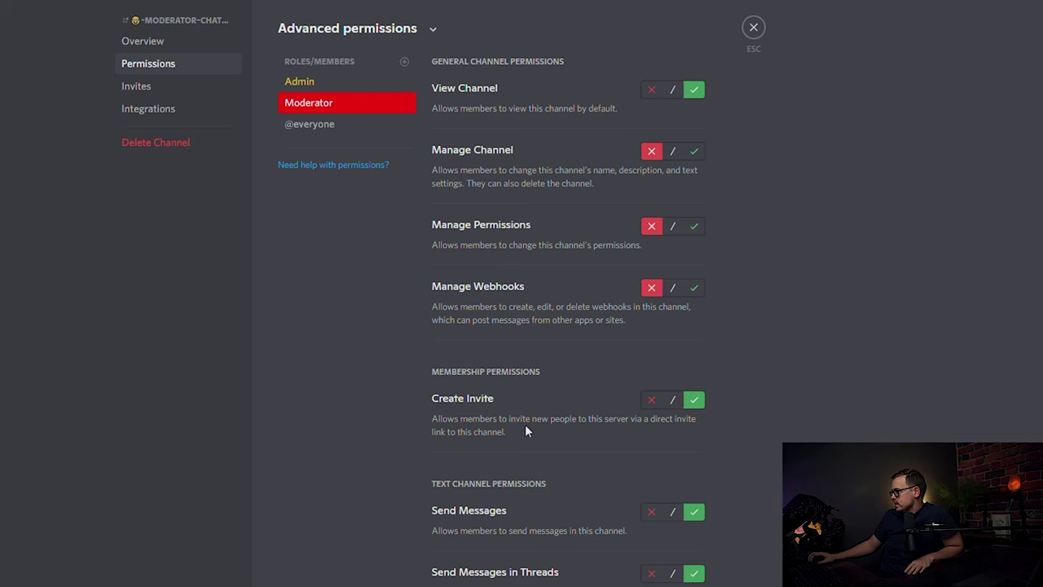
click(651, 398)
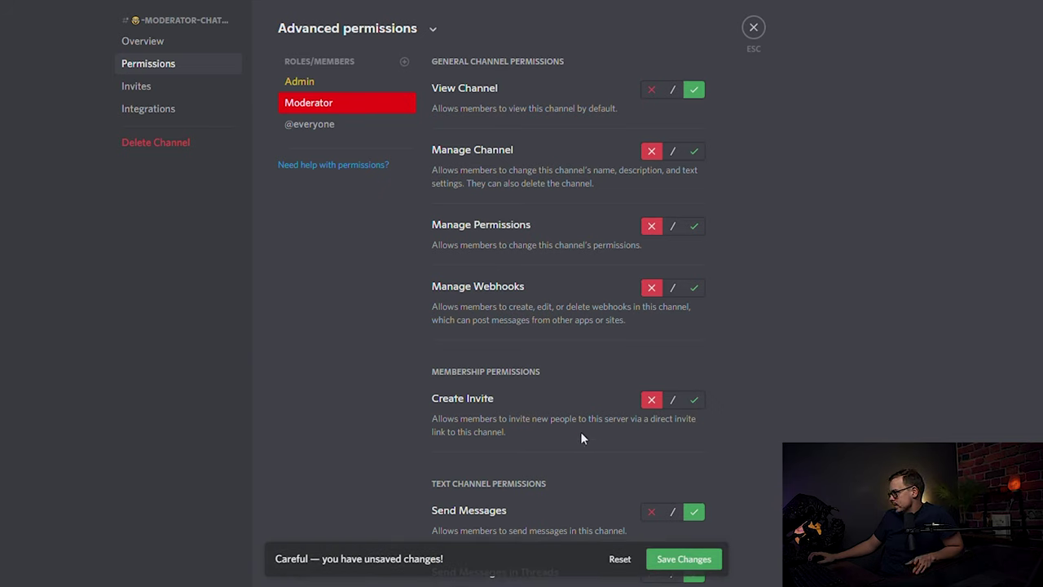
click(685, 561)
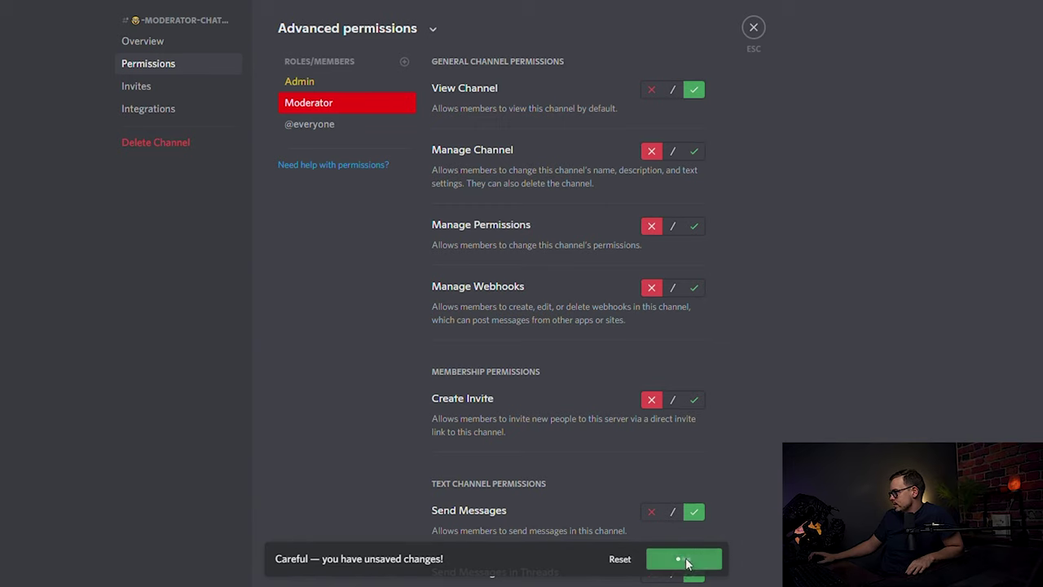
scroll(563, 360, up, 1)
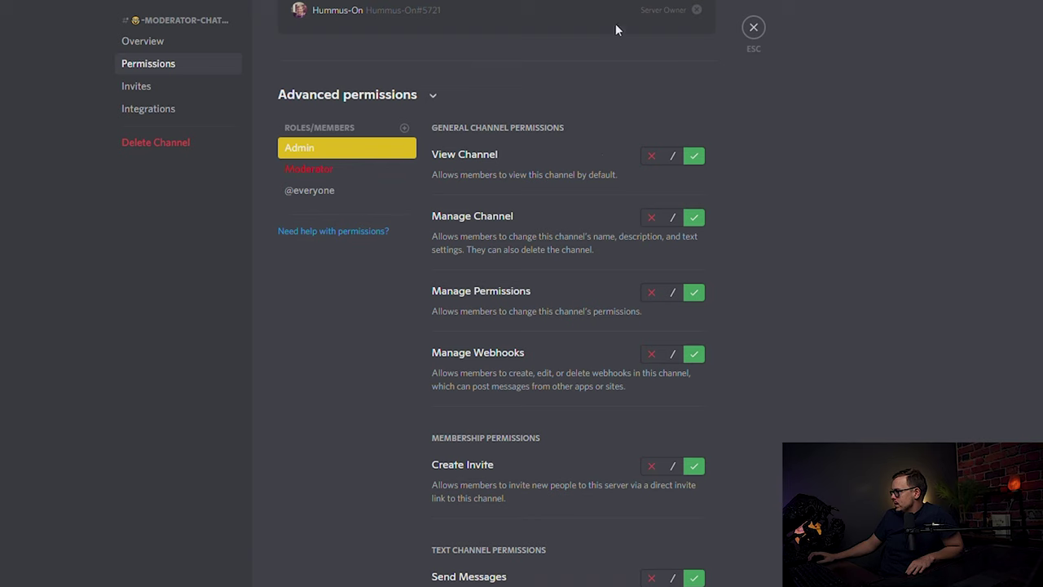
scroll(941, 189, up, 4)
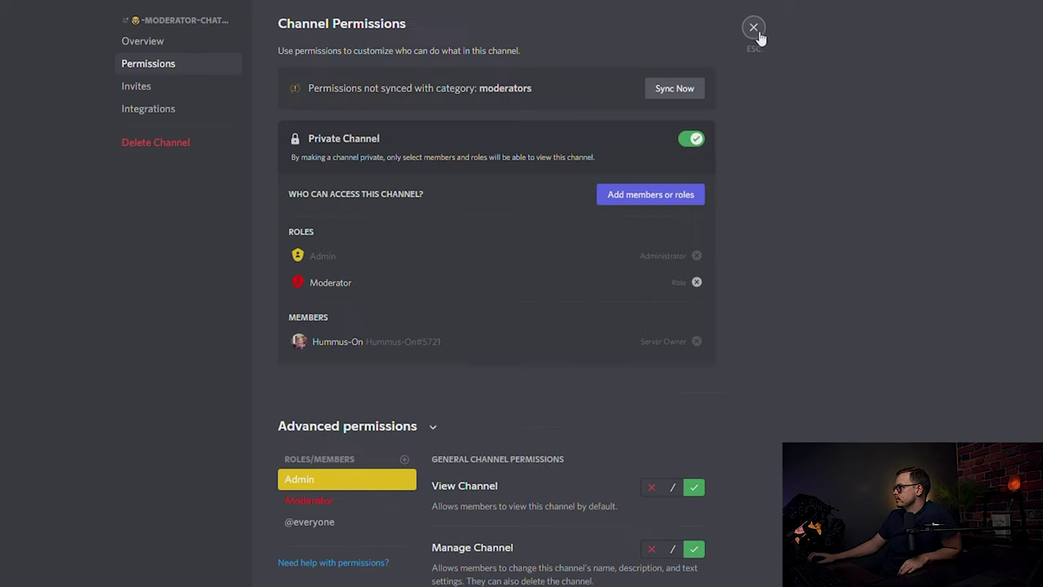
click(754, 31)
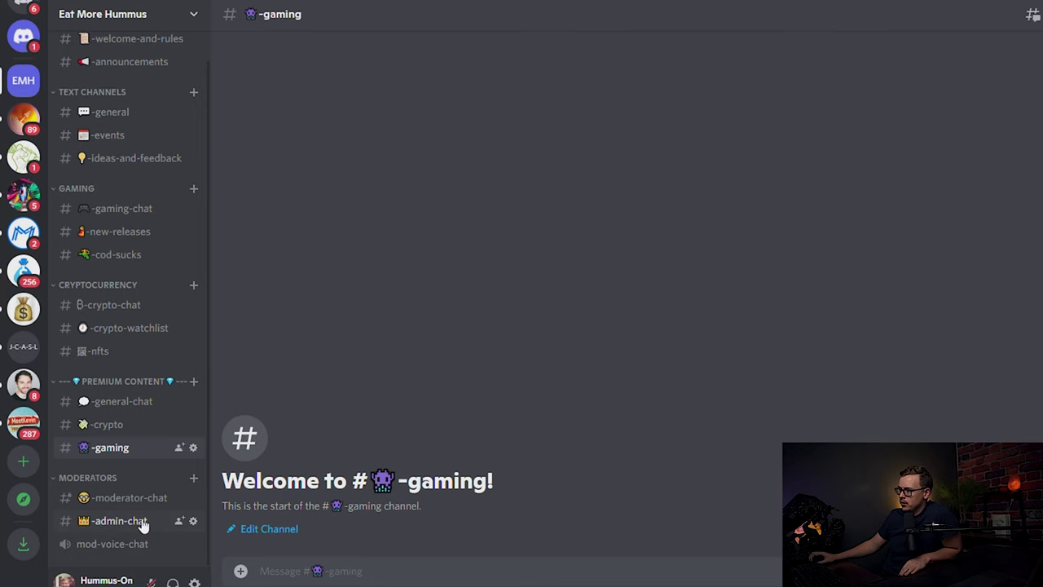
click(197, 520)
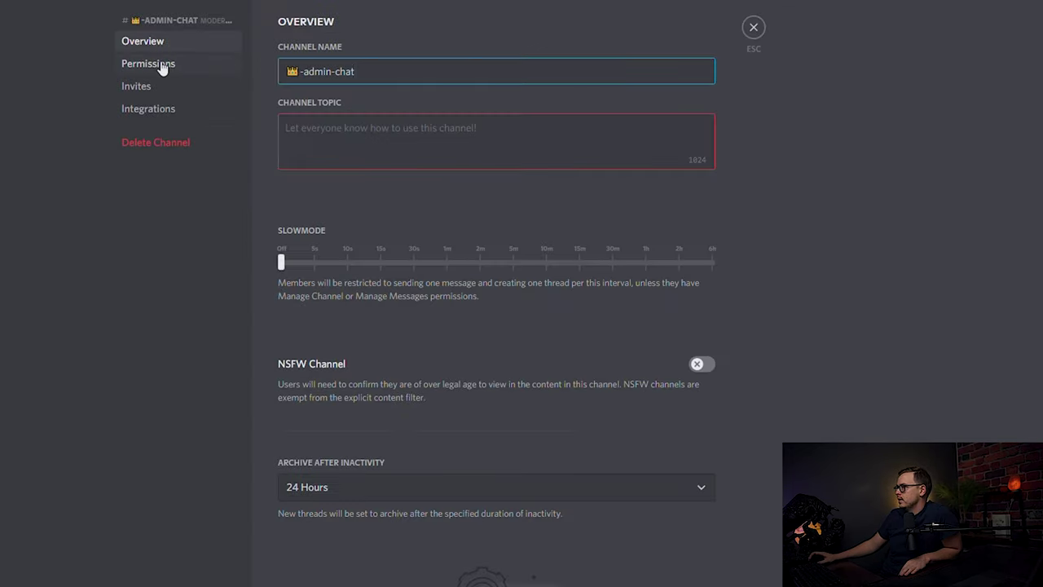
click(151, 65)
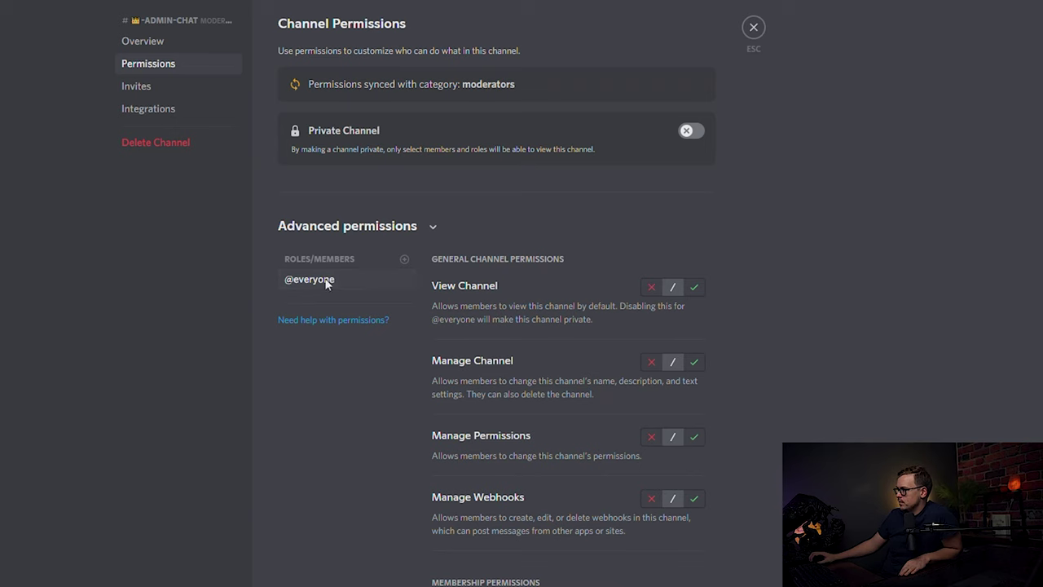
click(651, 286)
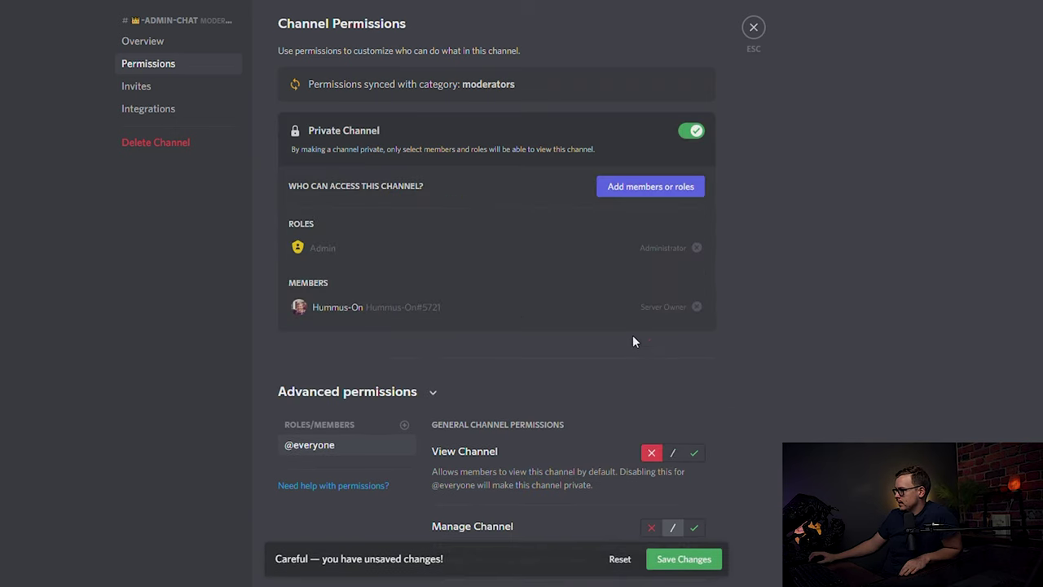
scroll(633, 340, down, 3)
click(650, 255)
click(651, 391)
click(651, 330)
scroll(651, 334, down, 5)
click(651, 158)
click(650, 288)
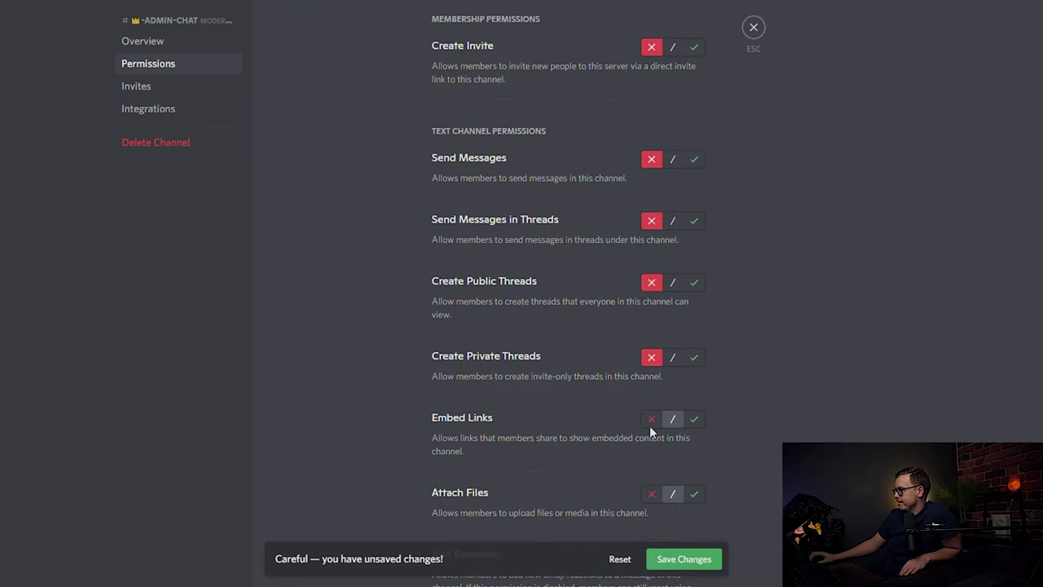
click(652, 419)
scroll(655, 410, down, 3)
click(651, 371)
click(651, 445)
scroll(650, 348, down, 3)
click(651, 348)
click(651, 425)
click(651, 513)
scroll(651, 513, down, 3)
click(651, 400)
scroll(651, 400, down, 1)
click(651, 416)
click(692, 559)
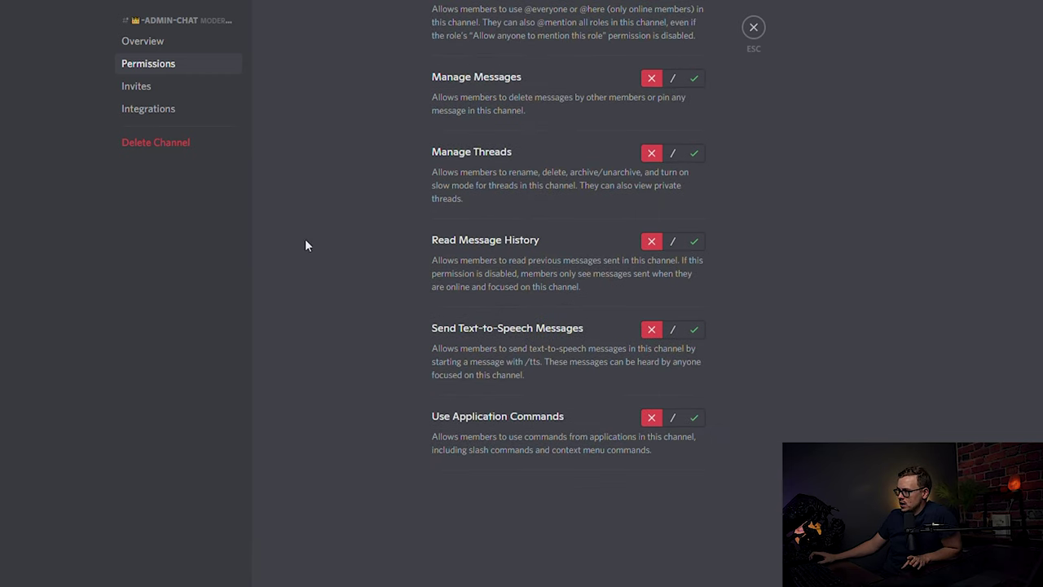
Add the Admin role to admin-chat's advanced permissions and allow it View Channel, Manage Channel and Manage Permissions.
scroll(307, 239, up, 10)
click(404, 432)
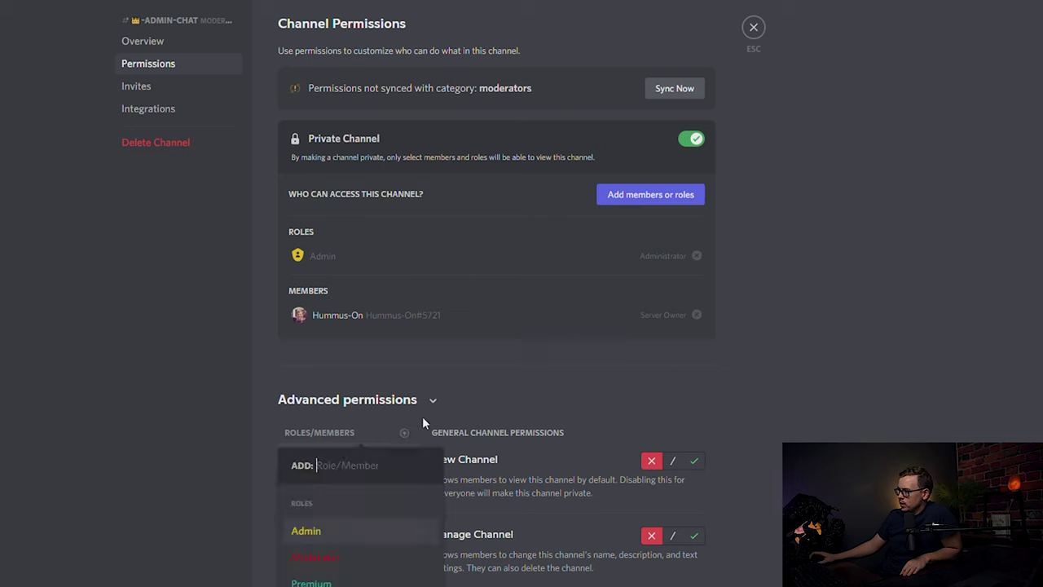
click(318, 534)
scroll(504, 354, down, 3)
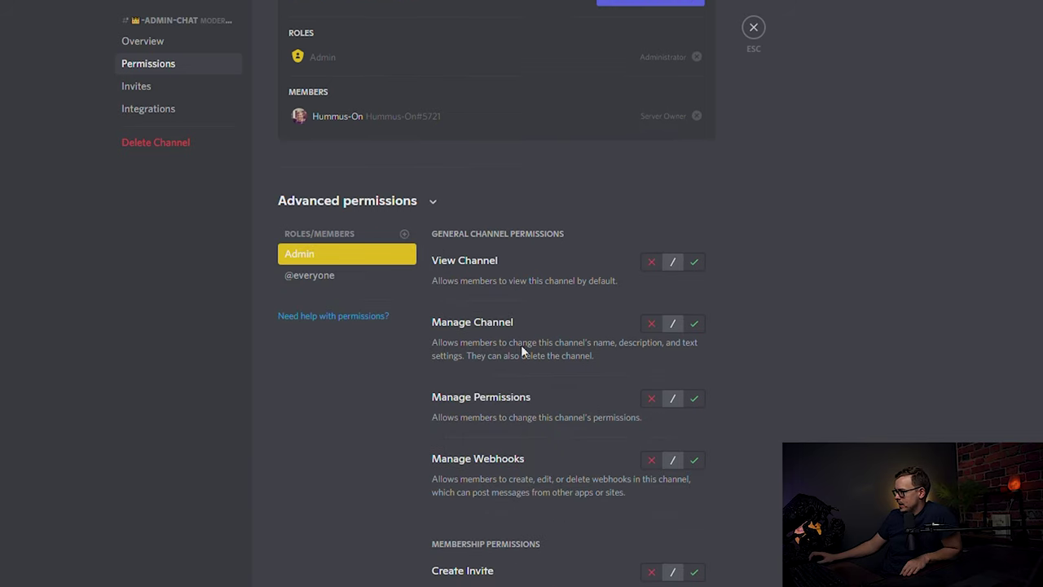
click(694, 262)
click(694, 323)
click(694, 398)
Allow the Admin role Manage Webhooks, Create Invite and the text channel permissions in admin-chat, save the changes and close the channel settings.
scroll(705, 281, down, 3)
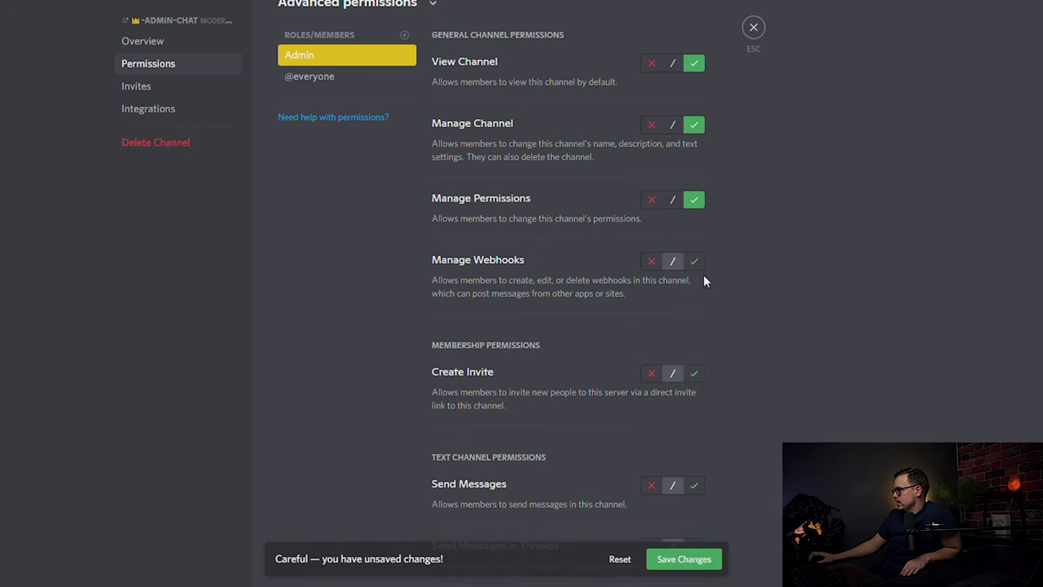
click(694, 374)
click(694, 484)
scroll(725, 399, down, 2)
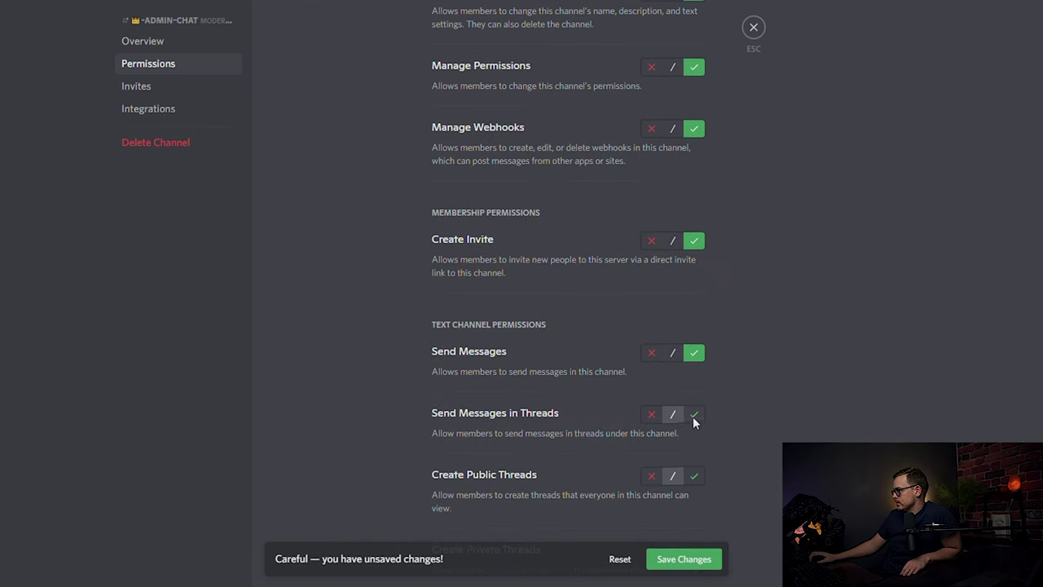
click(694, 414)
scroll(694, 414, down, 5)
click(695, 216)
click(695, 356)
scroll(739, 355, down, 4)
click(694, 391)
click(694, 475)
scroll(752, 377, down, 6)
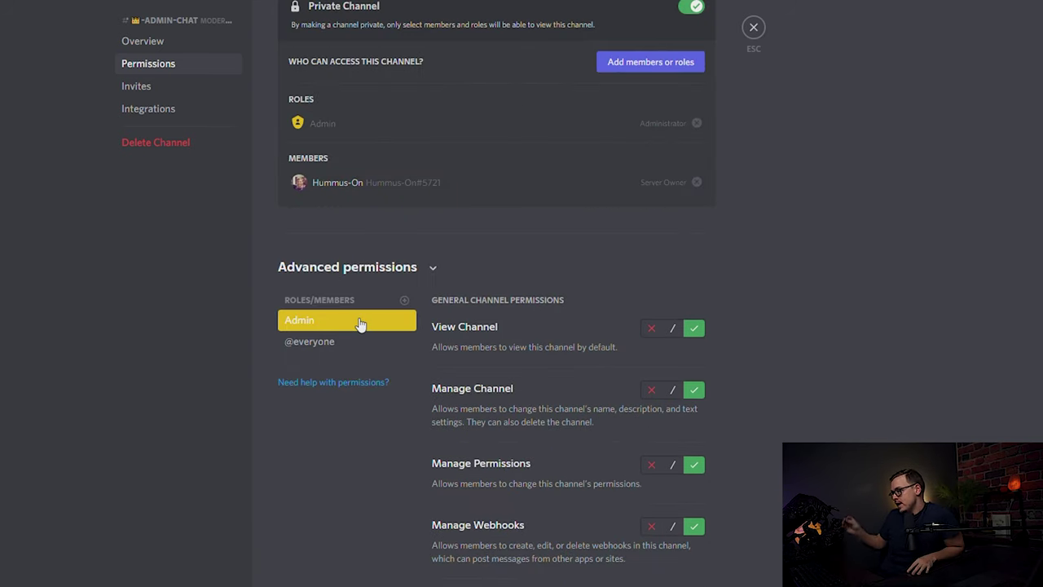
key(Escape)
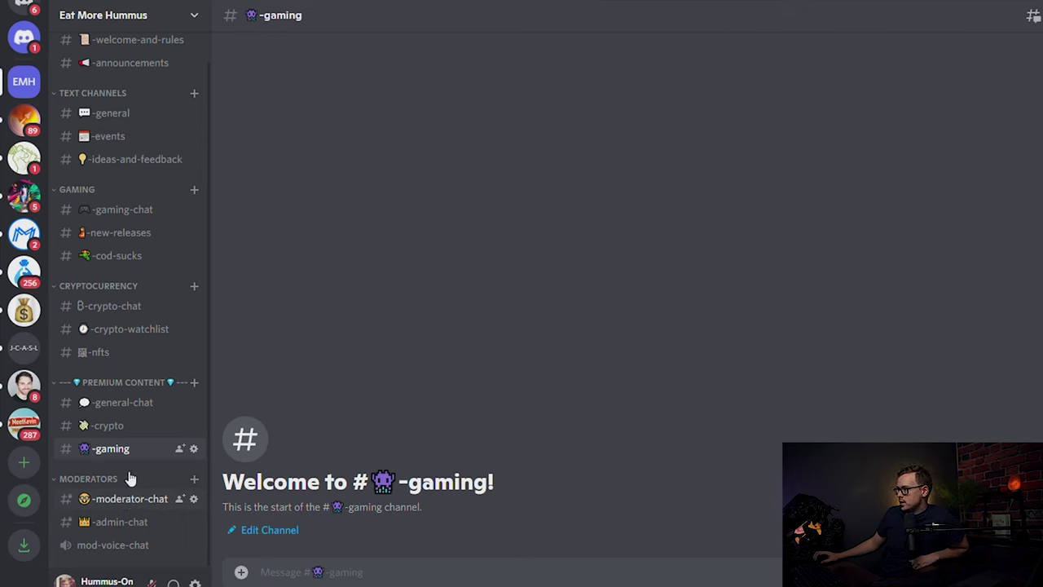
right_click(127, 387)
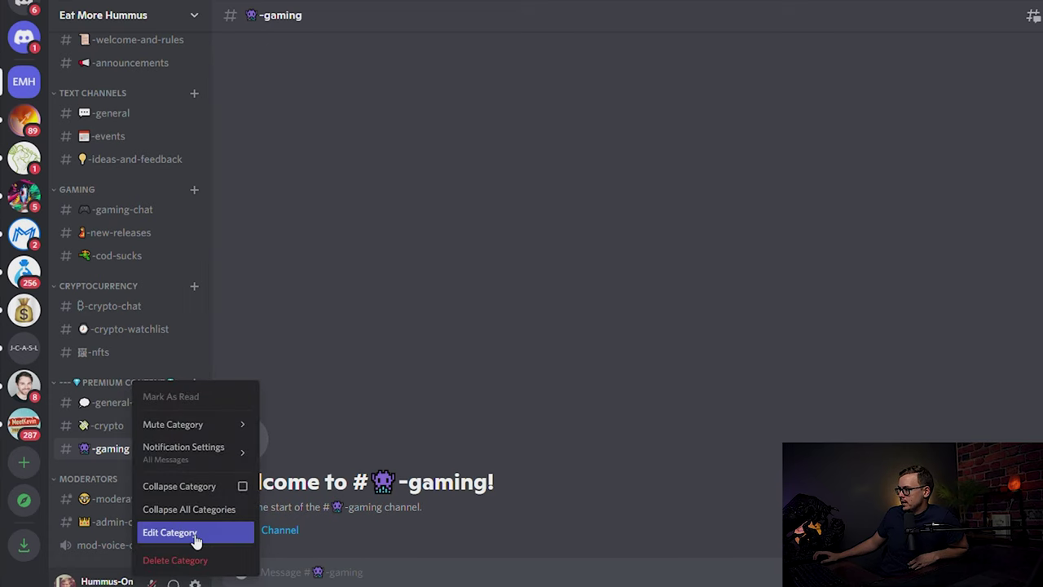
click(196, 539)
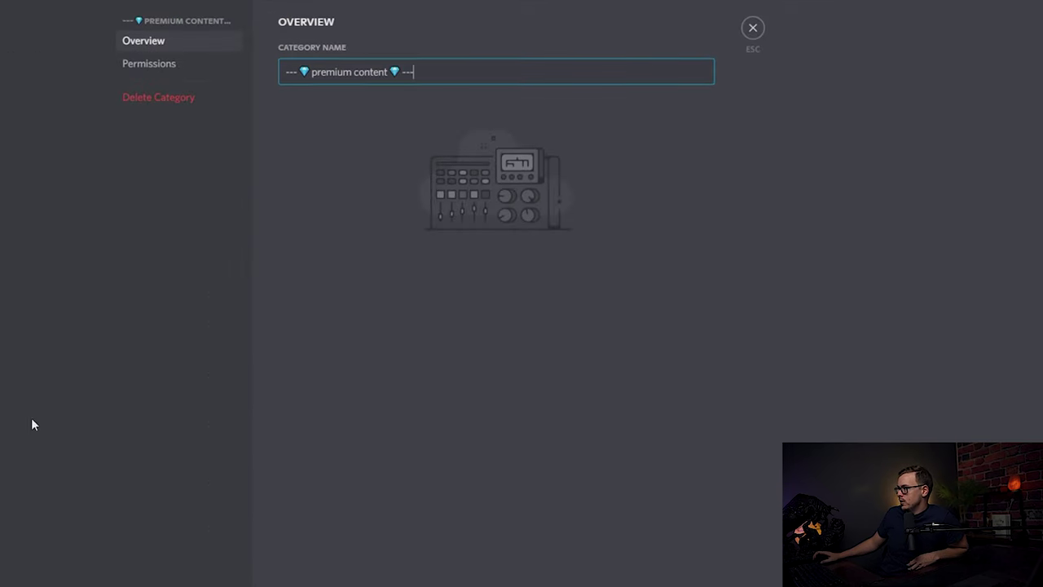
click(177, 65)
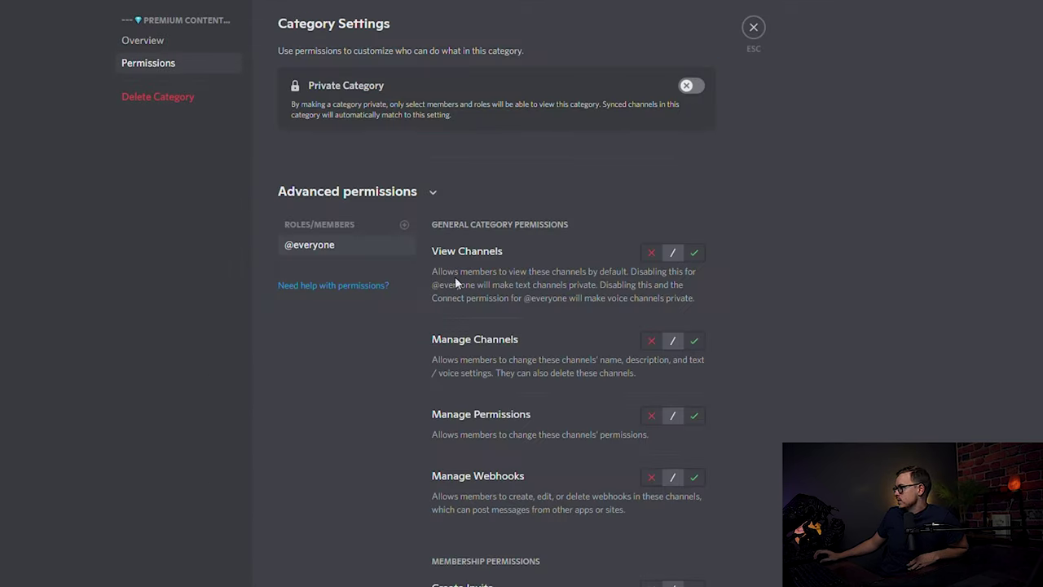
click(651, 251)
scroll(661, 359, down, 3)
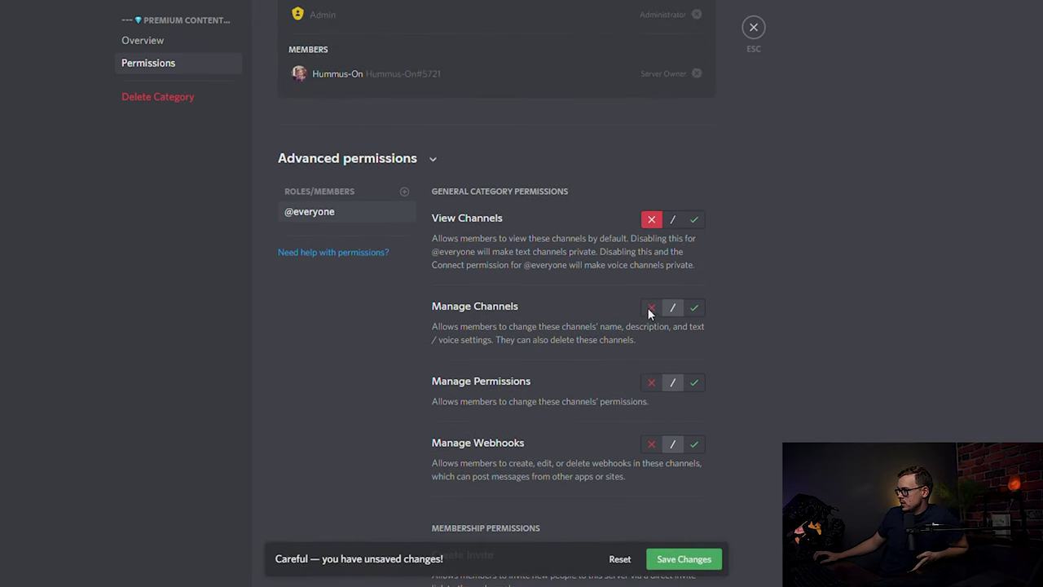
click(651, 307)
click(651, 382)
scroll(647, 391, down, 1)
scroll(647, 351, down, 2)
click(650, 319)
scroll(650, 293, down, 3)
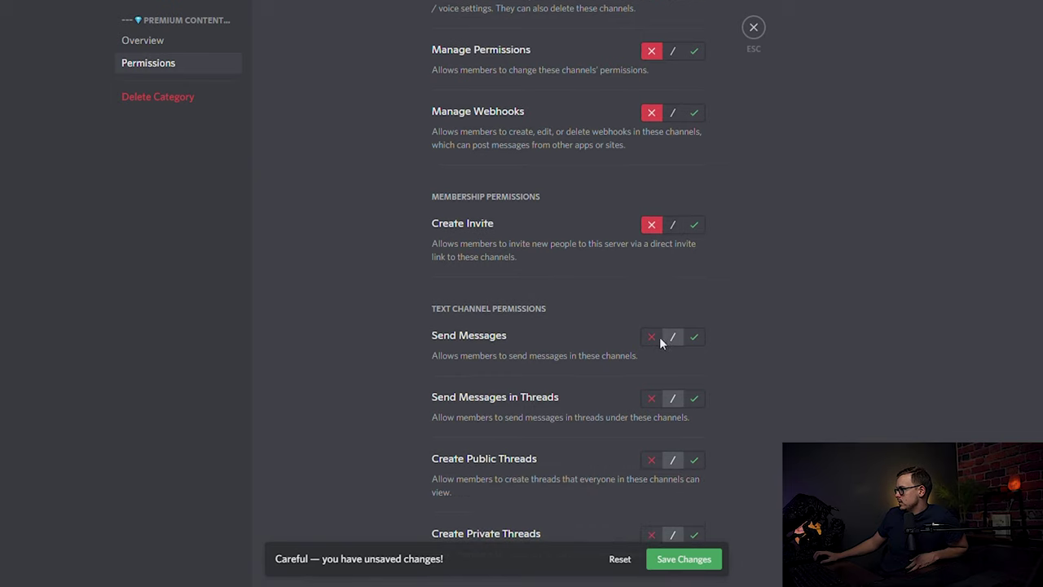
scroll(650, 412, down, 1)
click(651, 394)
click(651, 465)
scroll(654, 375, down, 3)
click(651, 331)
click(651, 402)
click(651, 462)
click(651, 357)
click(651, 431)
scroll(651, 391, down, 3)
click(651, 173)
click(651, 274)
click(651, 352)
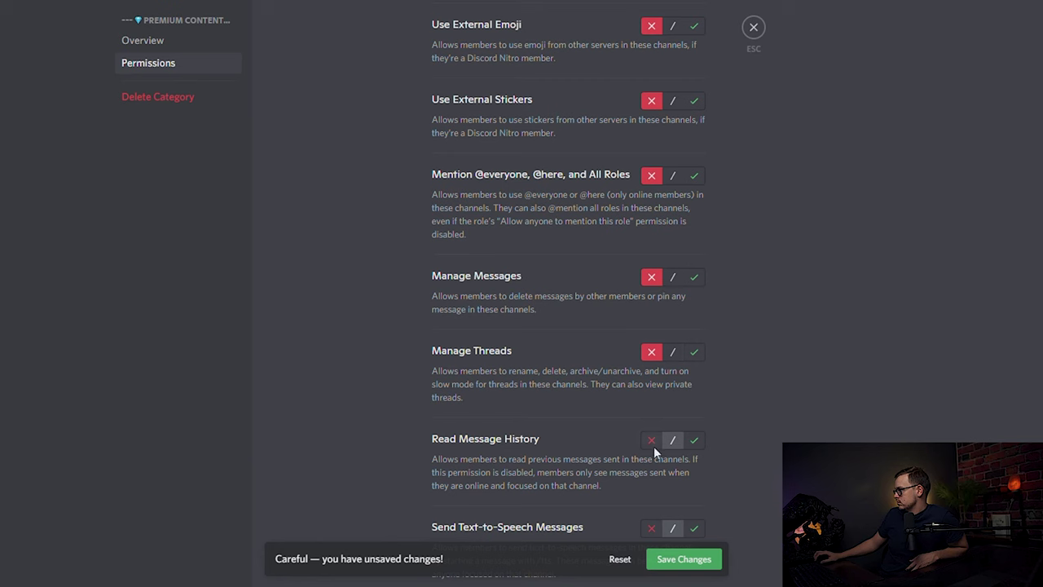
scroll(653, 445, up, 1)
click(650, 506)
scroll(650, 407, down, 2)
click(651, 394)
scroll(651, 395, down, 5)
click(651, 199)
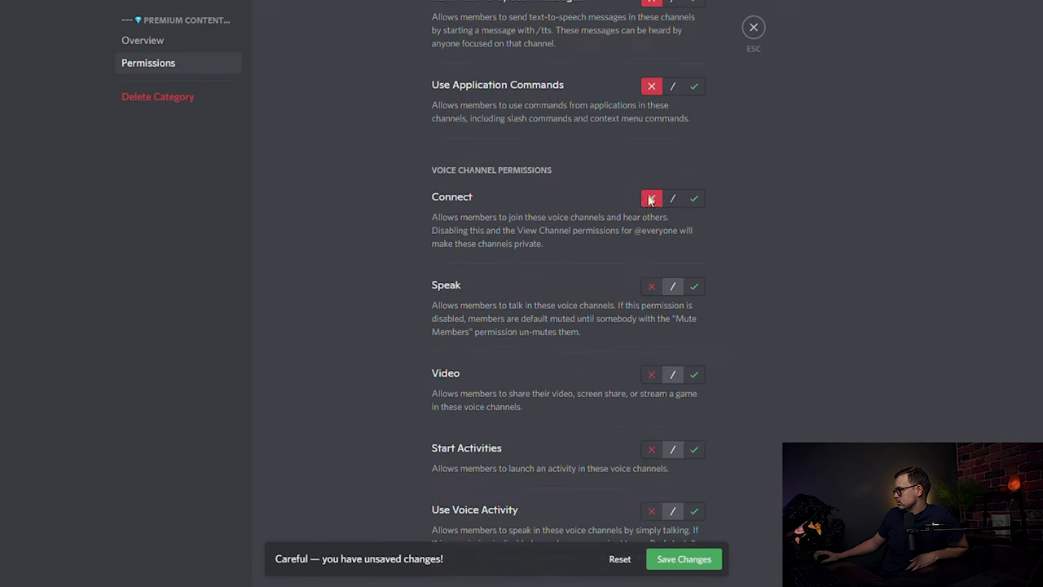
click(651, 286)
click(651, 373)
click(651, 447)
click(651, 505)
scroll(651, 456, down, 2)
click(651, 399)
click(650, 500)
scroll(654, 489, down, 2)
click(651, 377)
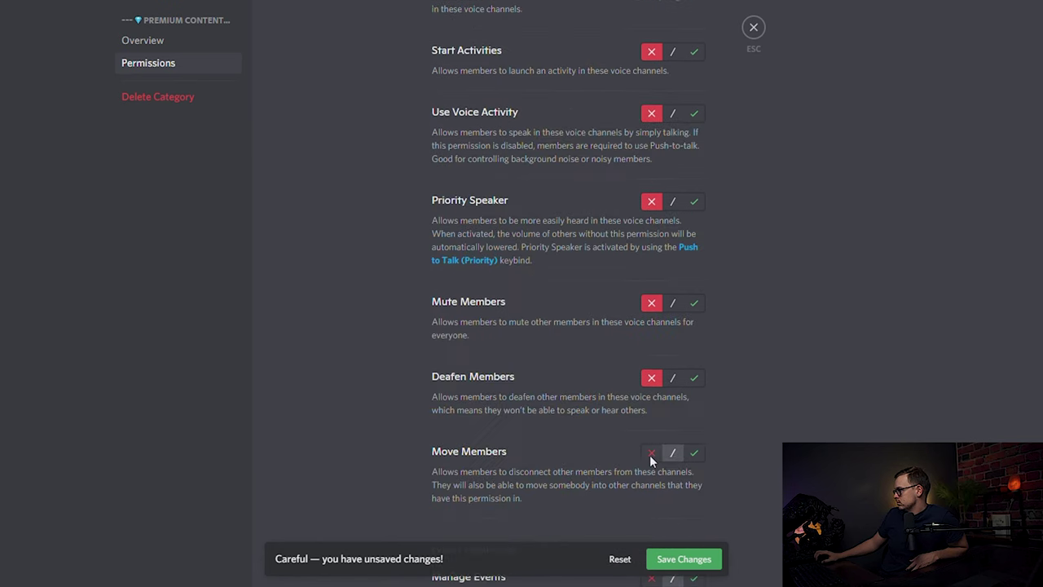
click(650, 451)
scroll(649, 452, down, 1)
click(651, 445)
click(684, 560)
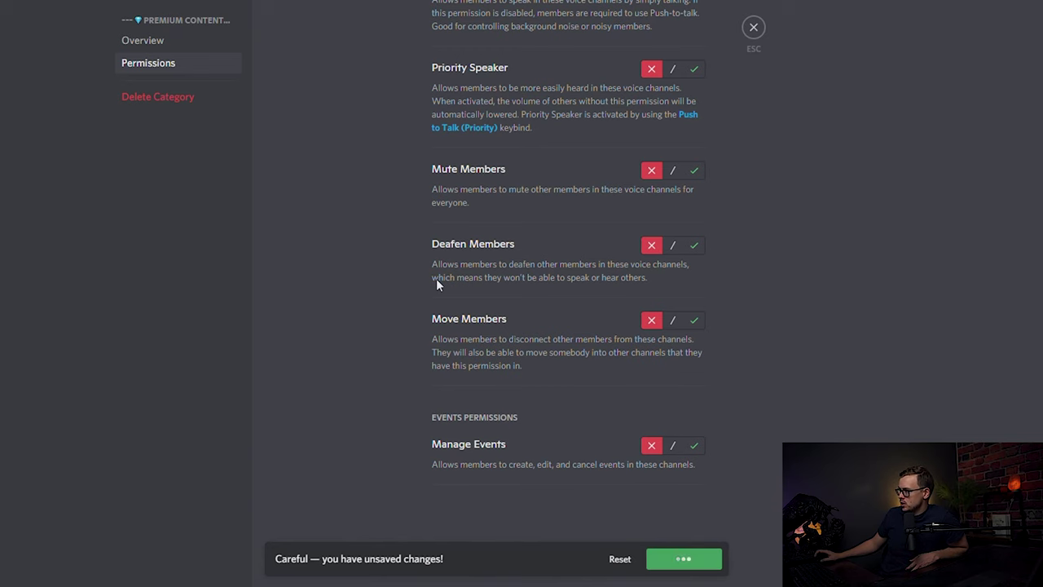
Add the Moderator role to the premium content category's advanced permissions and allow it View Channels.
scroll(411, 326, up, 15)
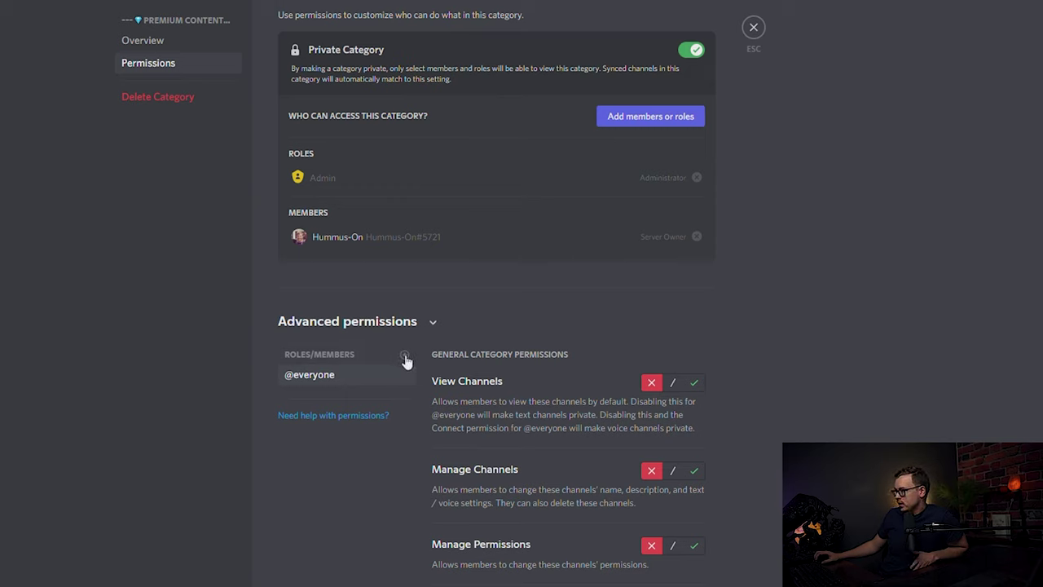
click(404, 357)
click(312, 478)
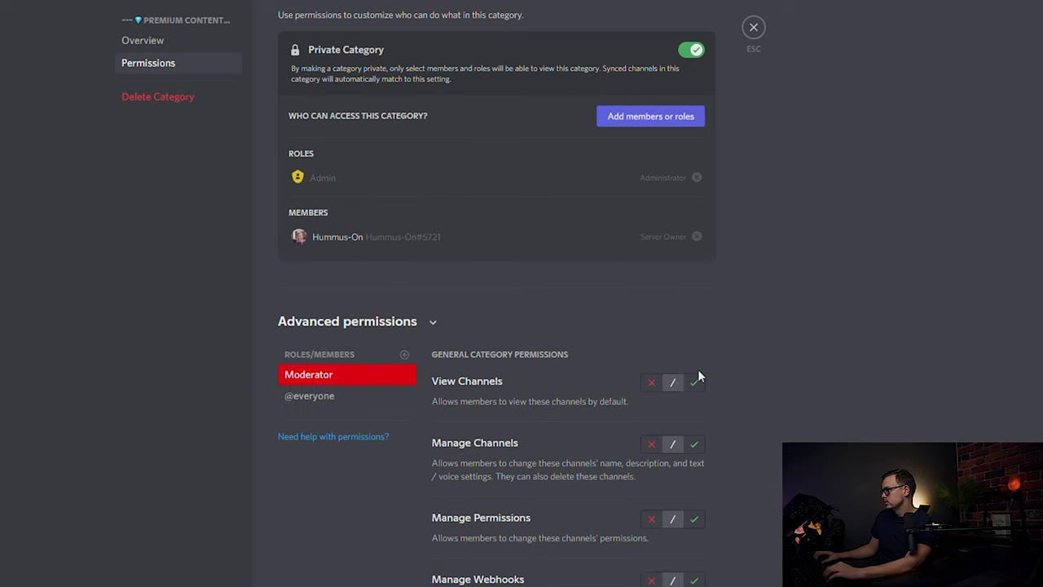
click(693, 382)
Add the Admin role to the premium content category's advanced permissions and allow it the general category permissions and Create Invite.
click(404, 381)
click(330, 479)
click(693, 408)
scroll(693, 367, down, 3)
click(693, 282)
click(694, 347)
scroll(693, 407, down, 2)
click(694, 433)
Allow the Admin role the text channel permissions in the premium content category.
click(694, 291)
click(693, 365)
click(693, 427)
click(694, 502)
scroll(696, 500, down, 3)
click(693, 450)
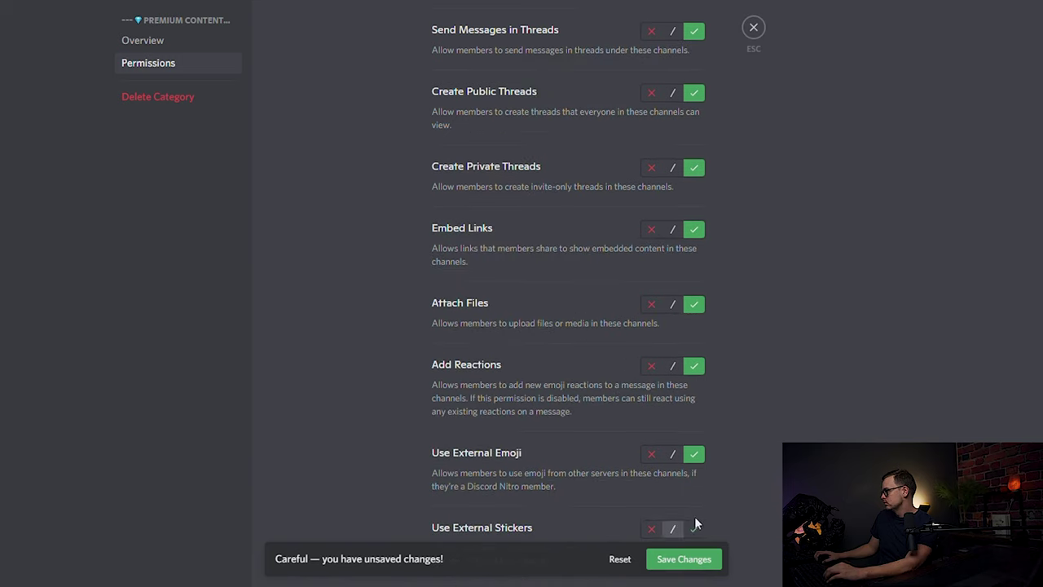
click(693, 521)
scroll(696, 505, down, 4)
scroll(697, 466, down, 3)
Allow the Admin role the voice channel permissions and Manage Events in the premium content category and save the changes.
scroll(736, 415, down, 5)
click(693, 162)
click(693, 224)
click(693, 314)
click(694, 387)
click(693, 450)
scroll(733, 413, down, 2)
click(694, 400)
click(694, 407)
click(685, 571)
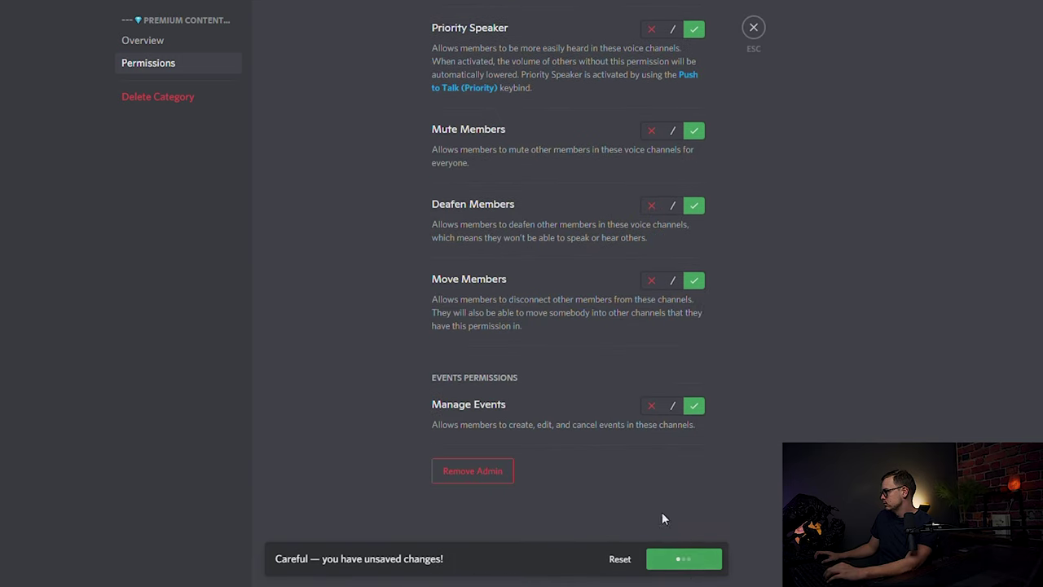
Add the Premium role to the premium content category's advanced permissions and allow it View Channels.
scroll(419, 302, up, 20)
click(404, 270)
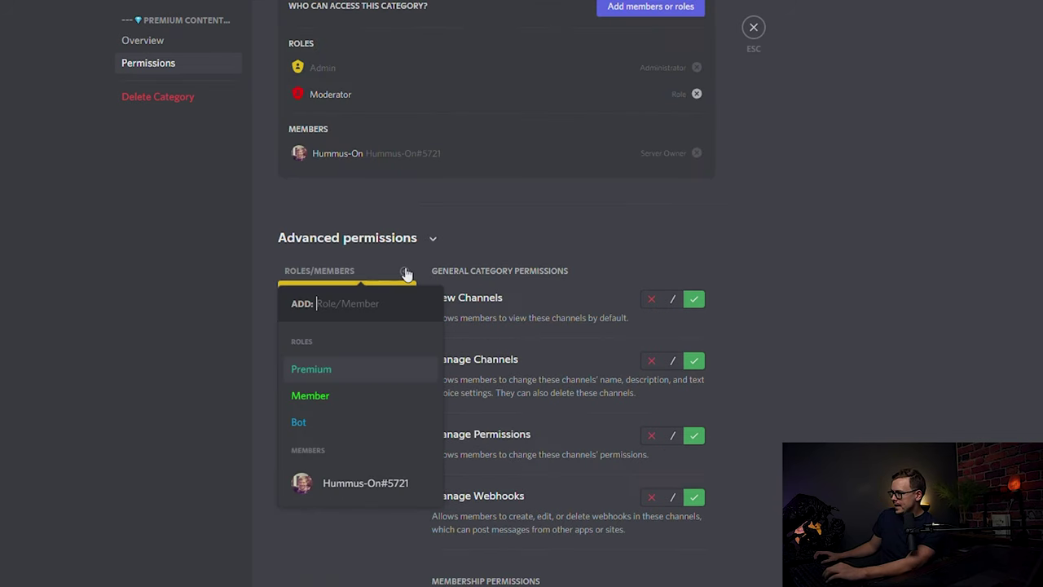
click(335, 372)
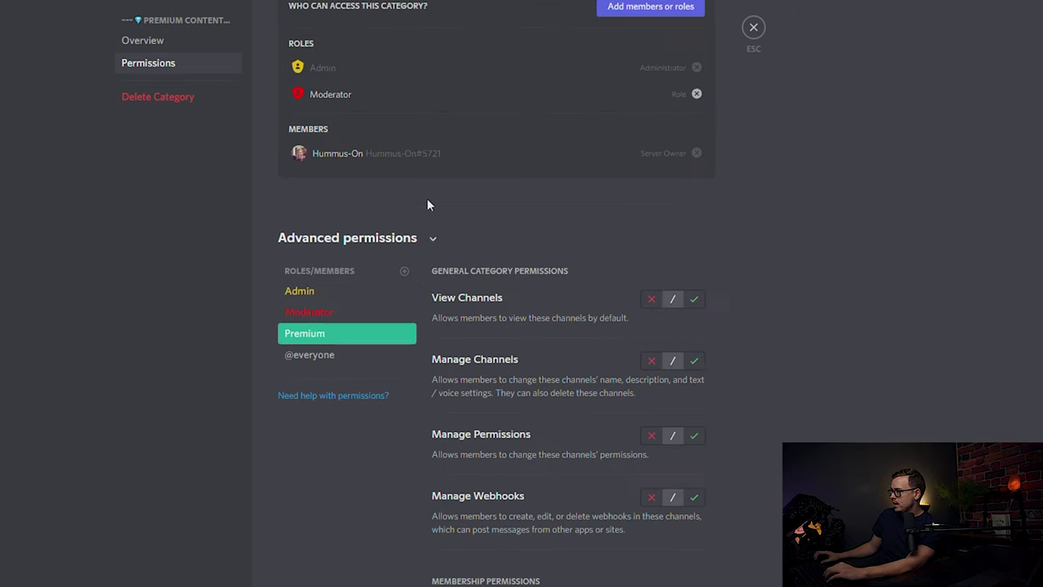
click(695, 300)
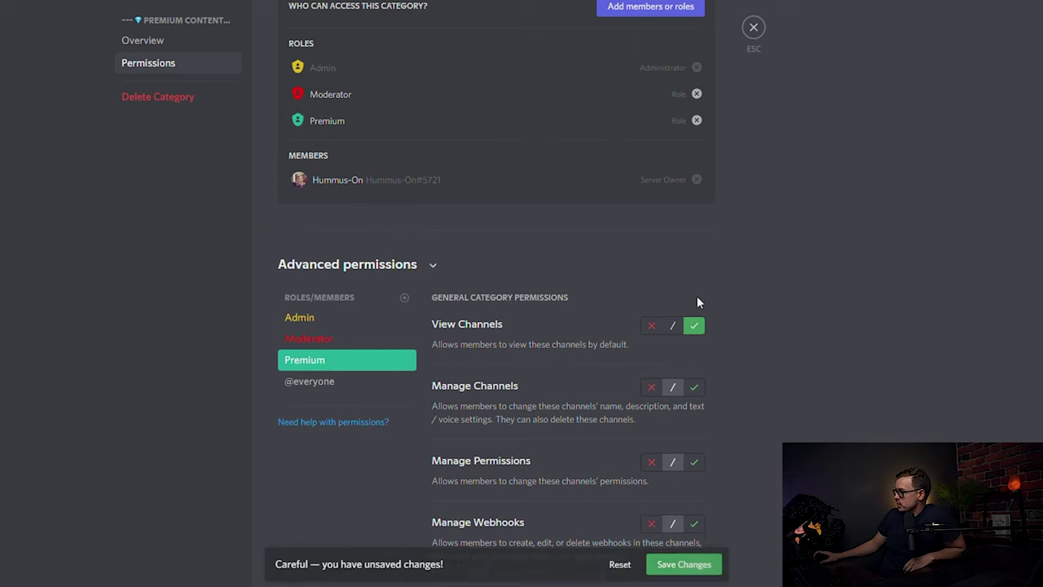
Allow the Premium role Send Messages, Send Messages in Threads and Create Public Threads in the premium content category.
scroll(644, 339, down, 1)
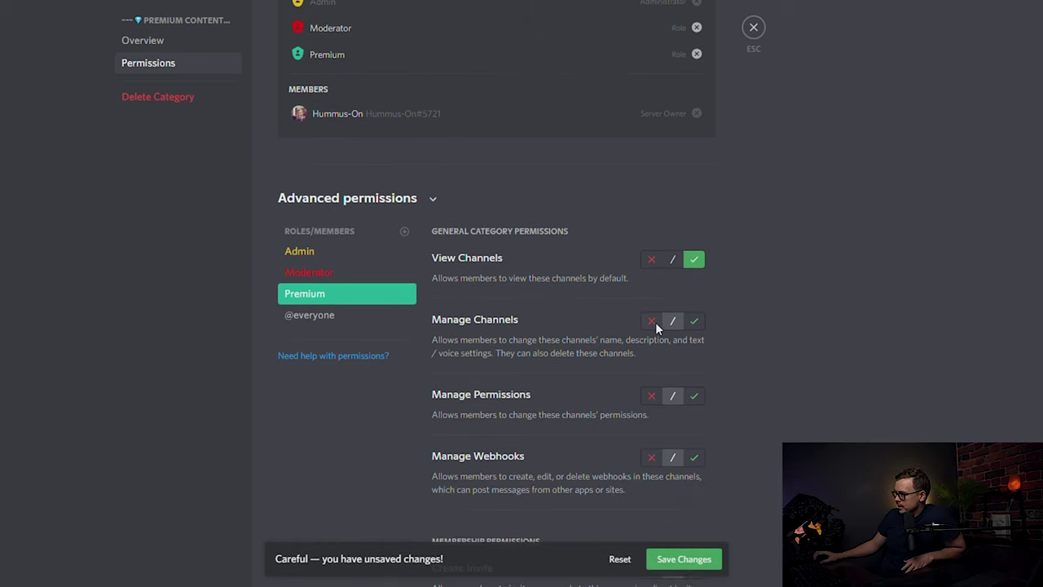
scroll(750, 354, down, 5)
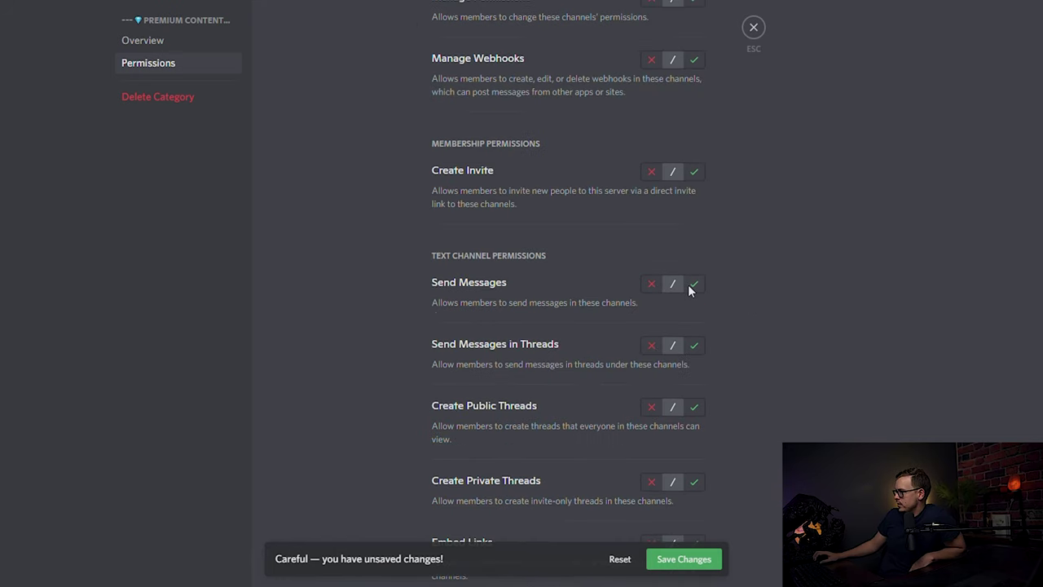
click(694, 283)
click(694, 345)
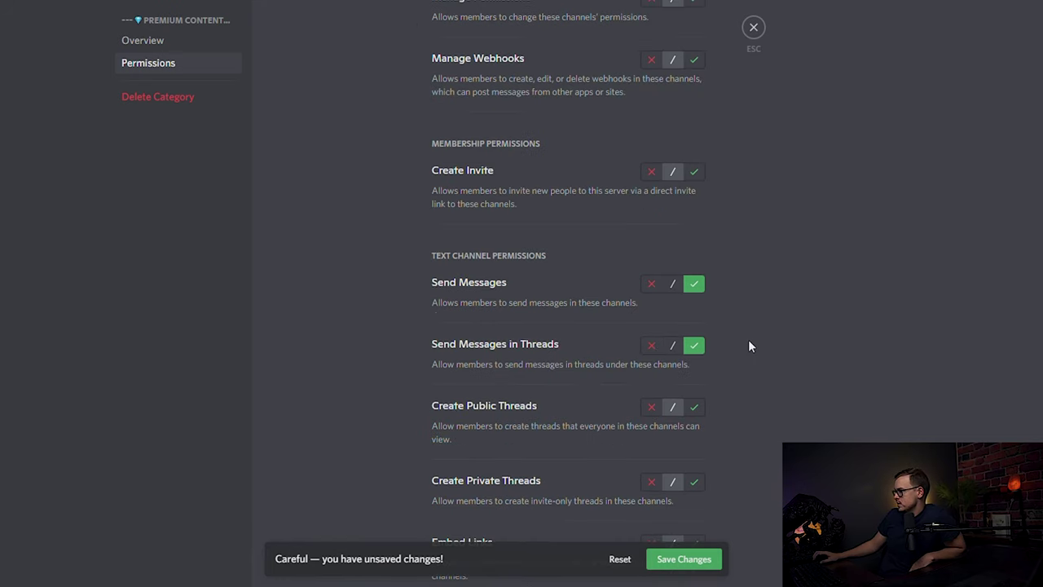
scroll(749, 345, down, 2)
click(694, 274)
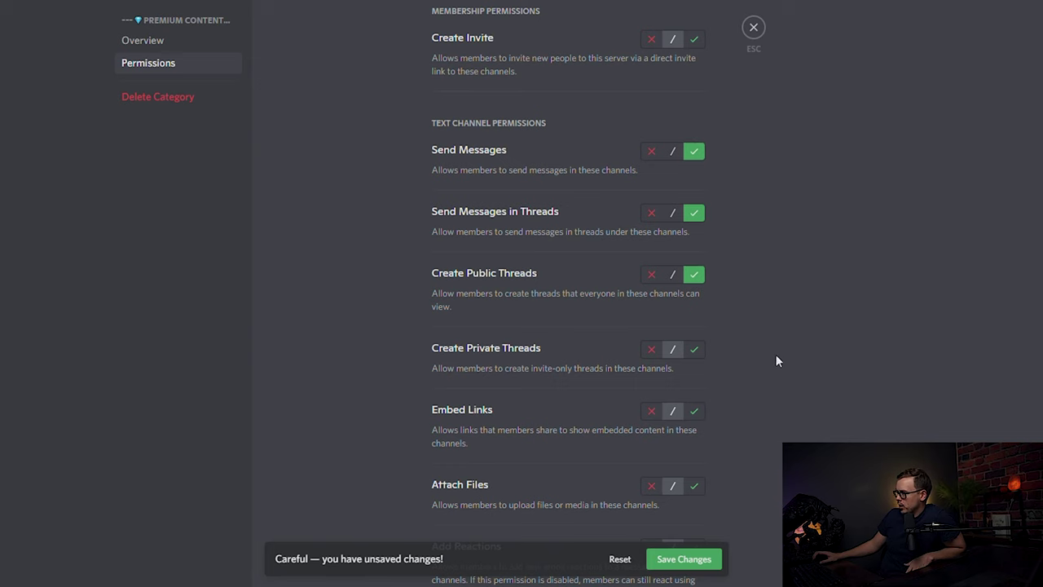
Allow the Premium role Embed Links, Attach Files, Add Reactions, Use External Emoji and Use External Stickers in the premium content category.
scroll(766, 359, down, 1)
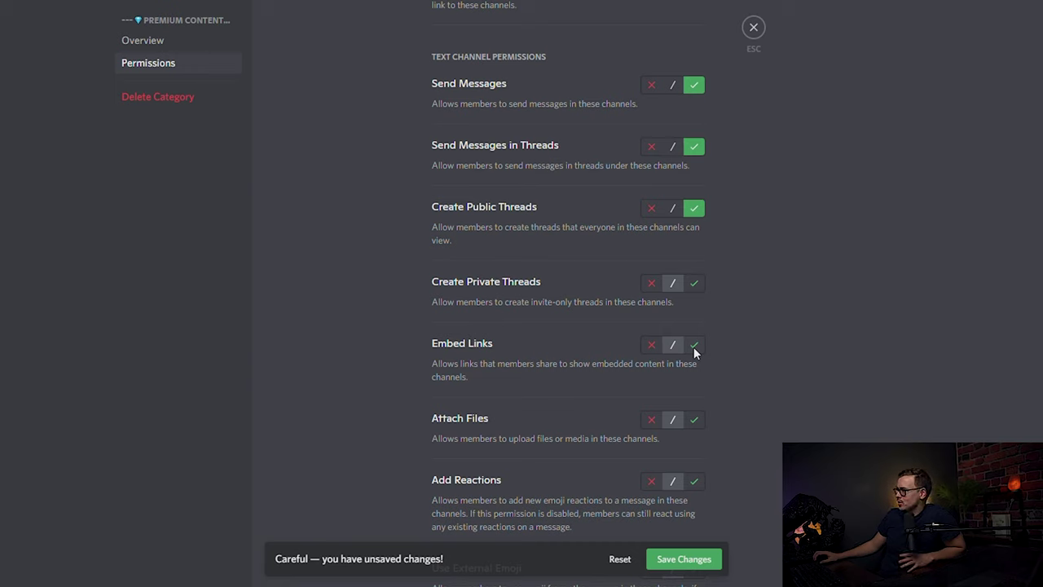
click(693, 345)
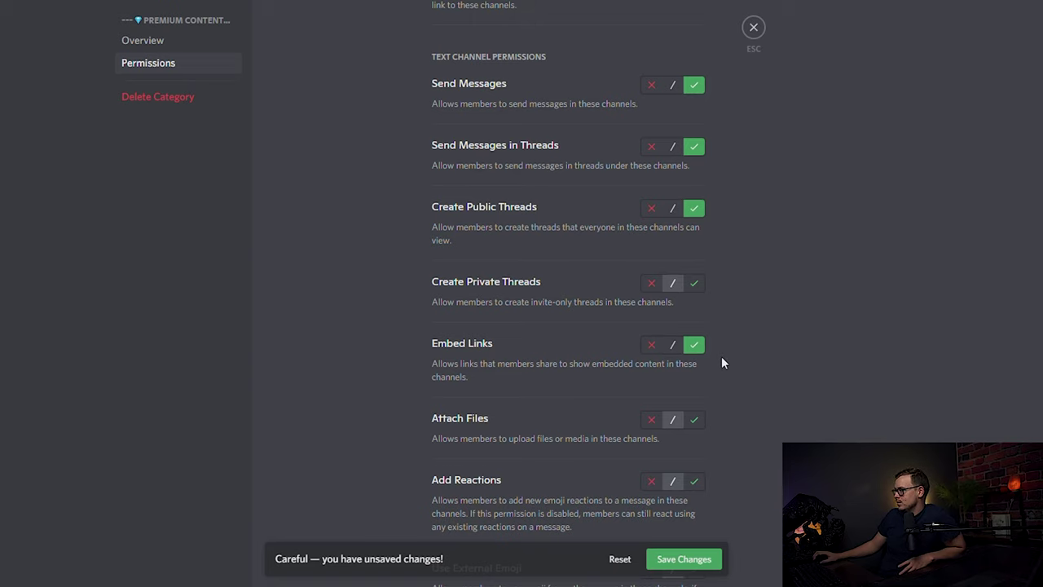
scroll(721, 362, down, 3)
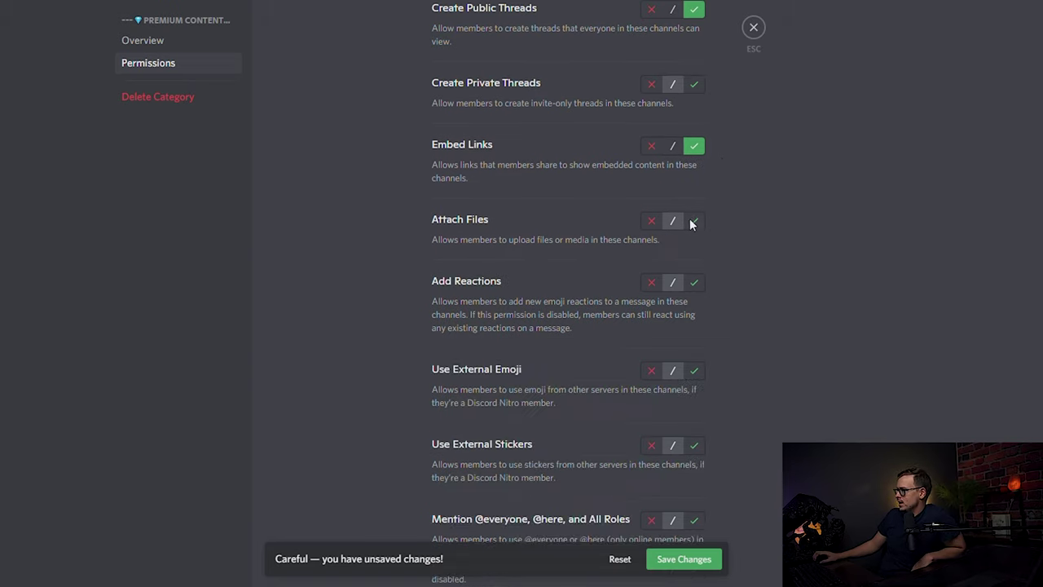
click(693, 222)
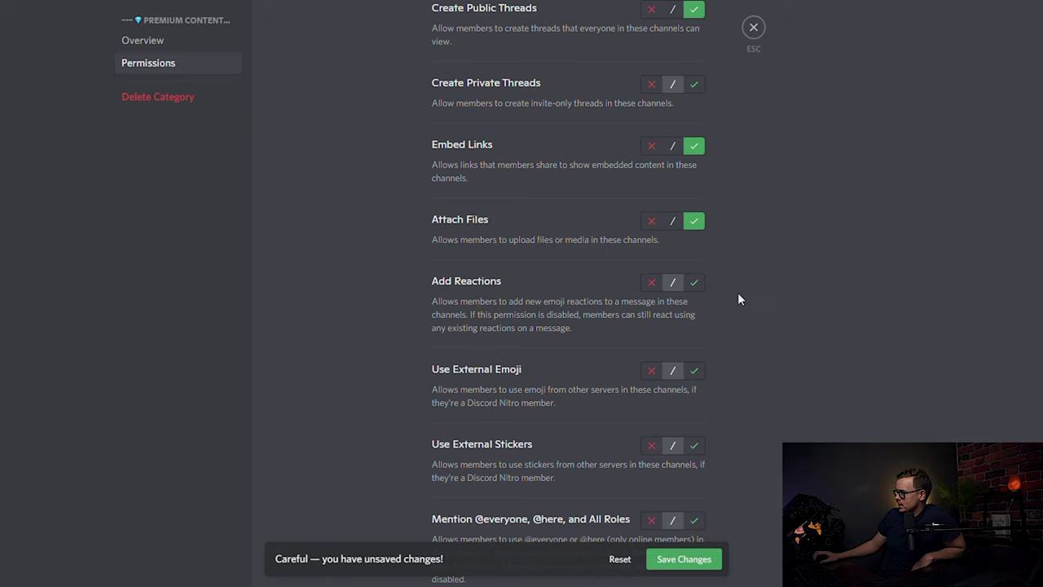
click(694, 282)
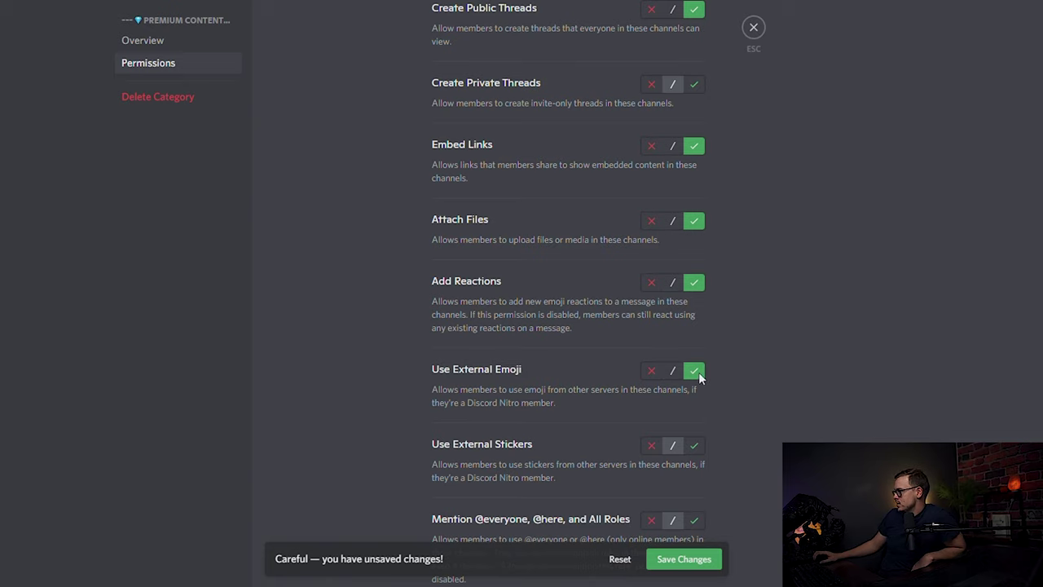
scroll(714, 367, down, 2)
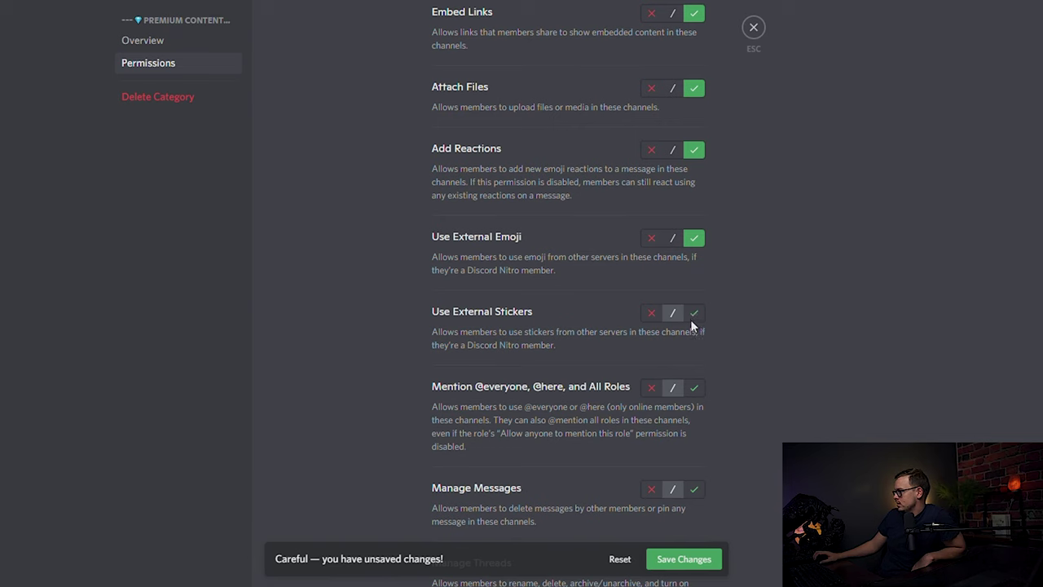
click(694, 315)
Allow the Premium role Read Message History, save the category's permission changes and close its settings.
scroll(695, 320, down, 5)
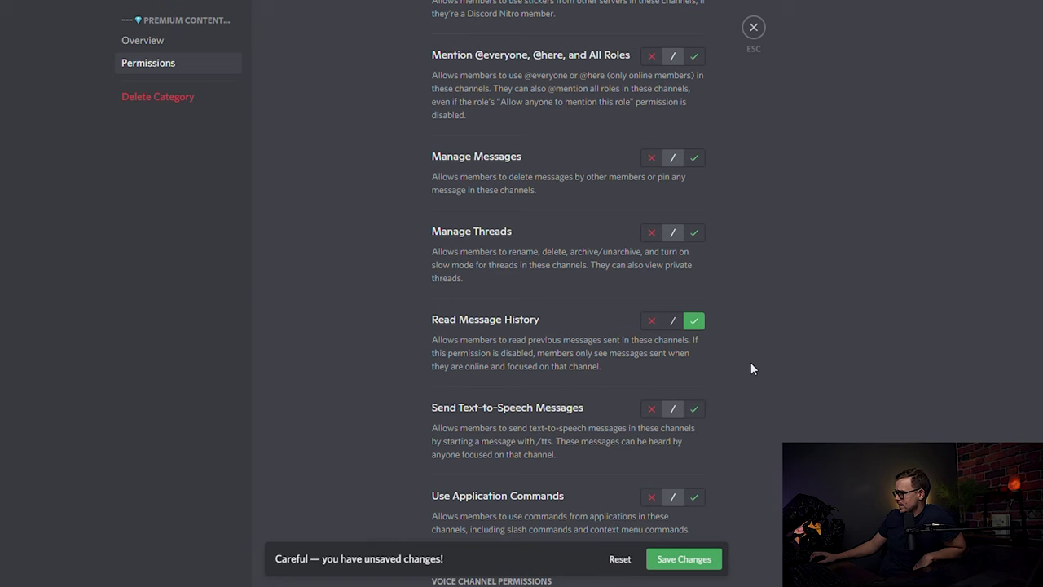
scroll(751, 362, down, 10)
click(696, 561)
scroll(771, 392, up, 4)
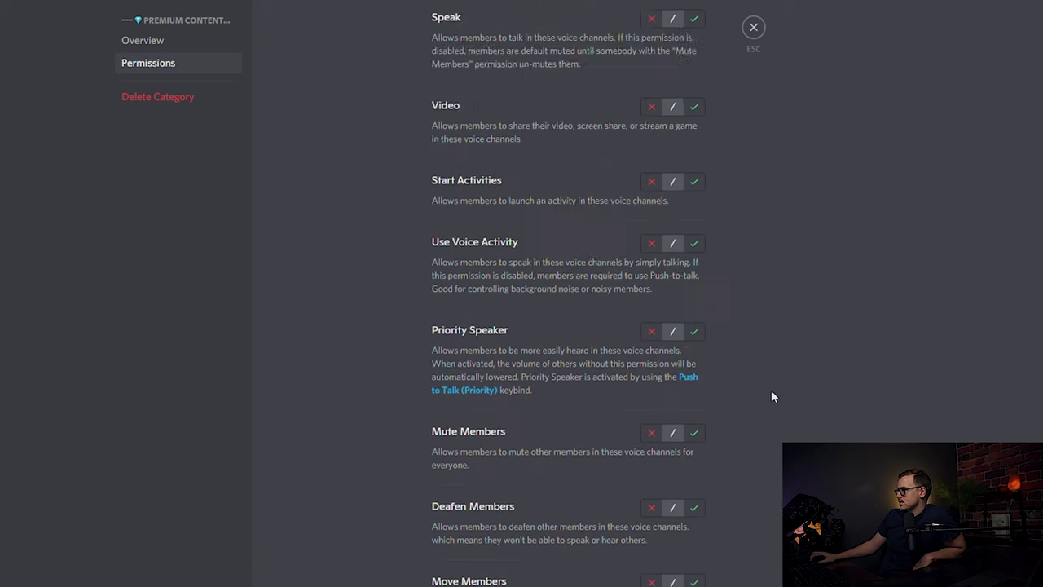
scroll(770, 396, up, 10)
click(753, 27)
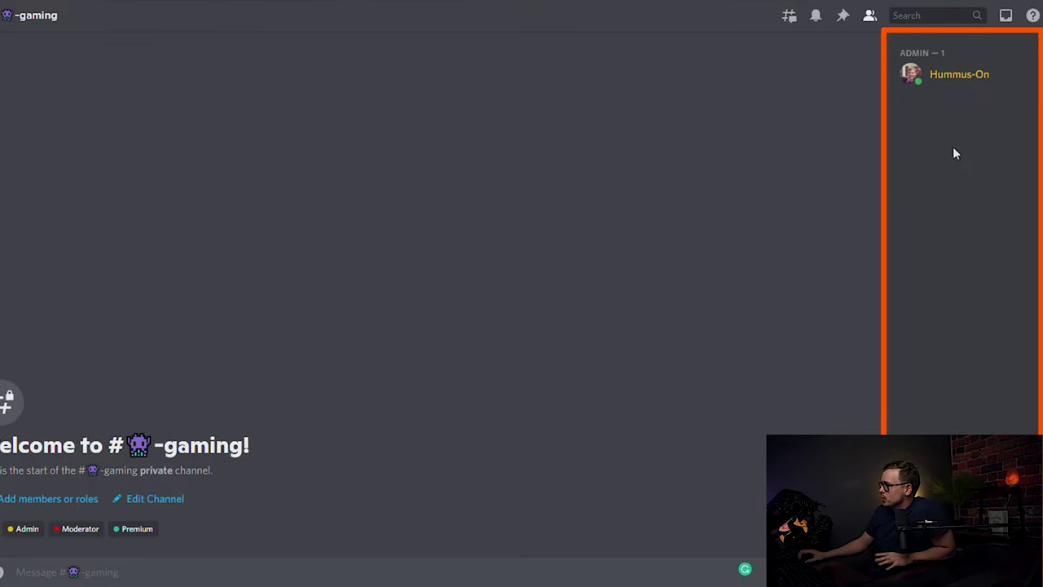
Look at the roles that can be assigned to the server owner and at the owner's profile card.
right_click(961, 81)
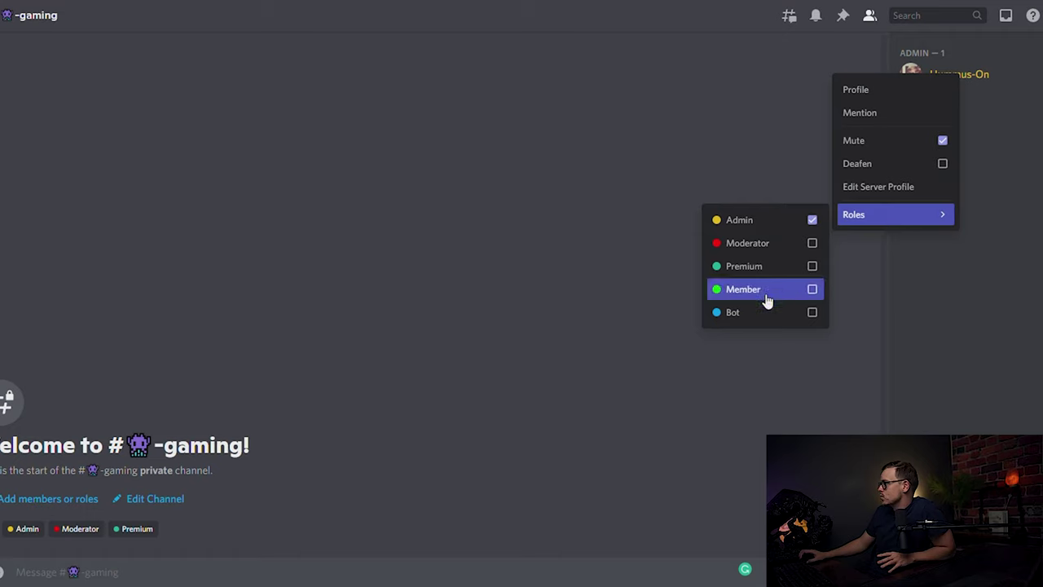
click(957, 74)
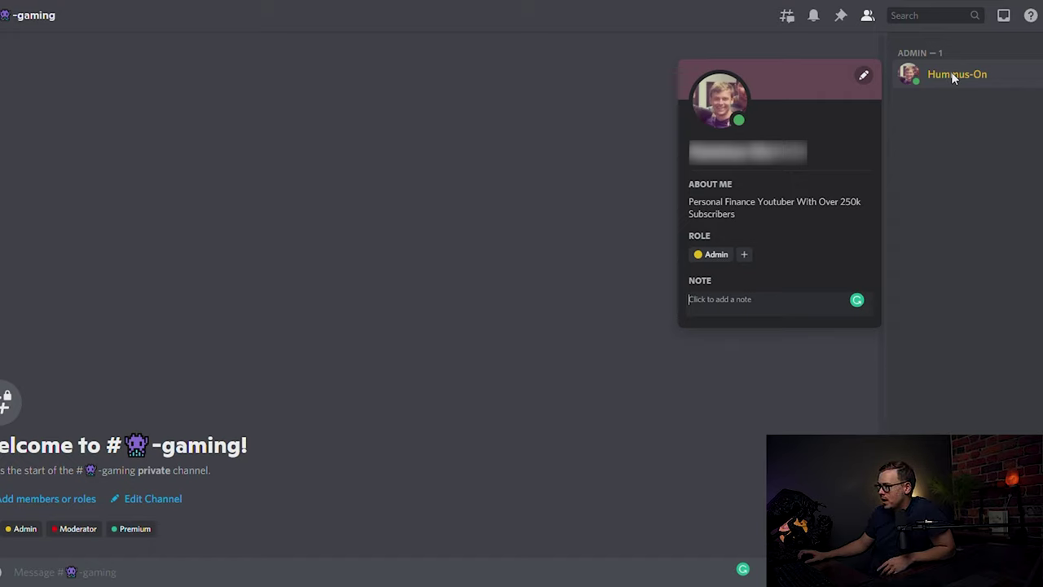
click(947, 102)
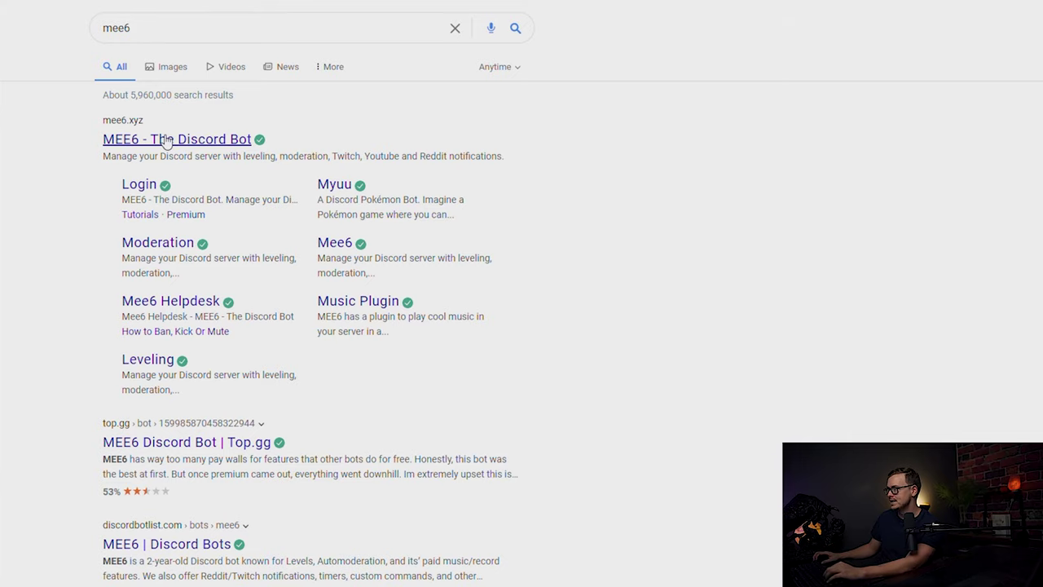
Open the MEE6 website from the web search results, start adding the bot to Discord and authorize account access.
click(178, 141)
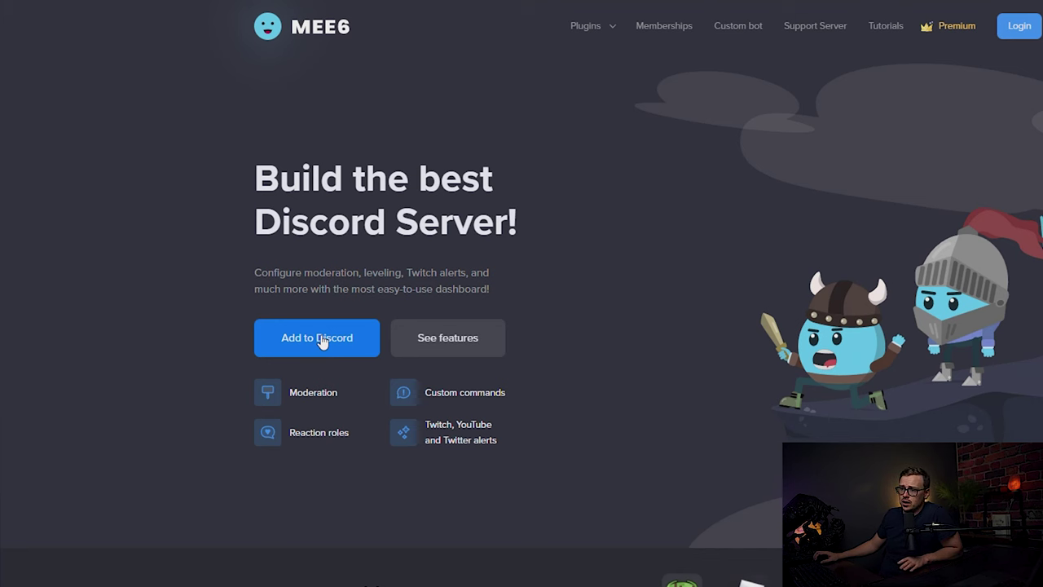
click(320, 340)
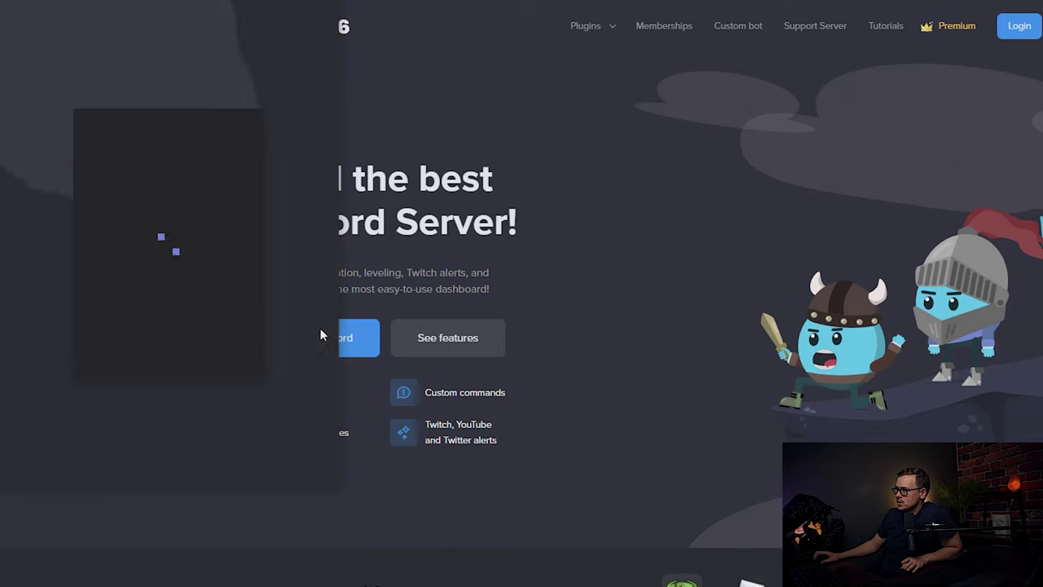
click(261, 459)
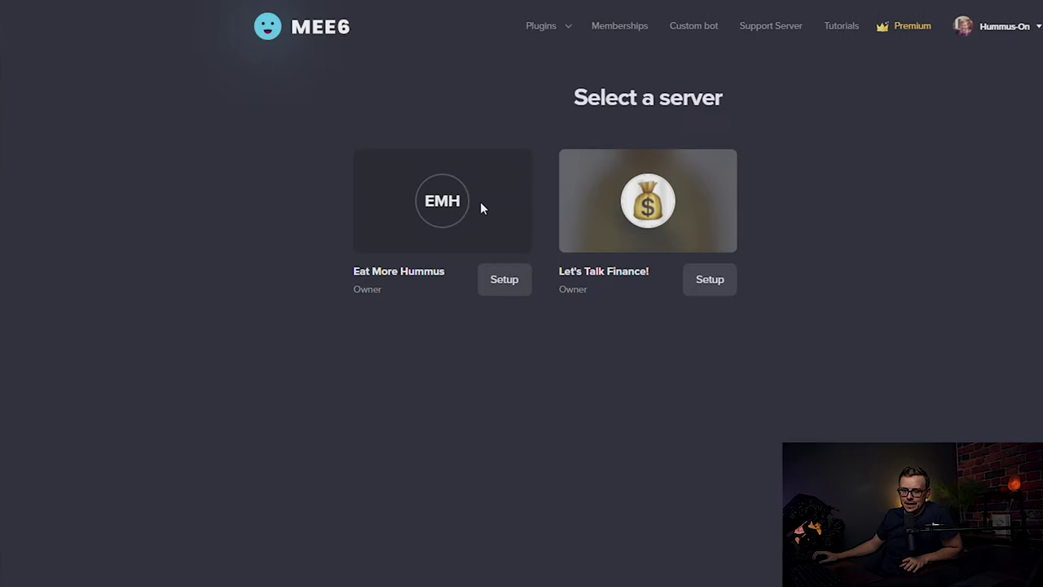
Set up MEE6 for the Eat More Hummus server and authorize all of its requested permissions.
click(463, 204)
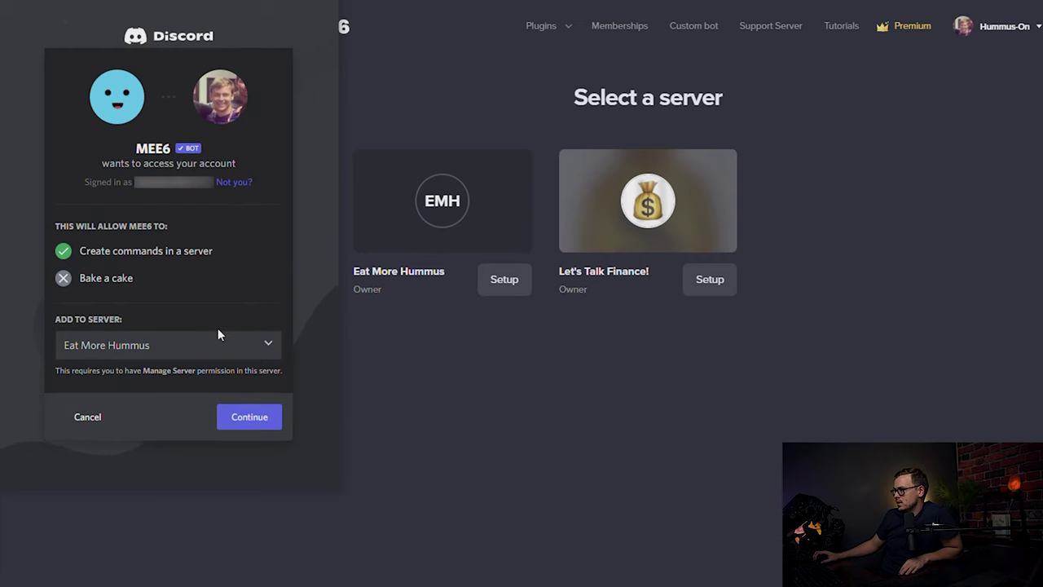
click(251, 417)
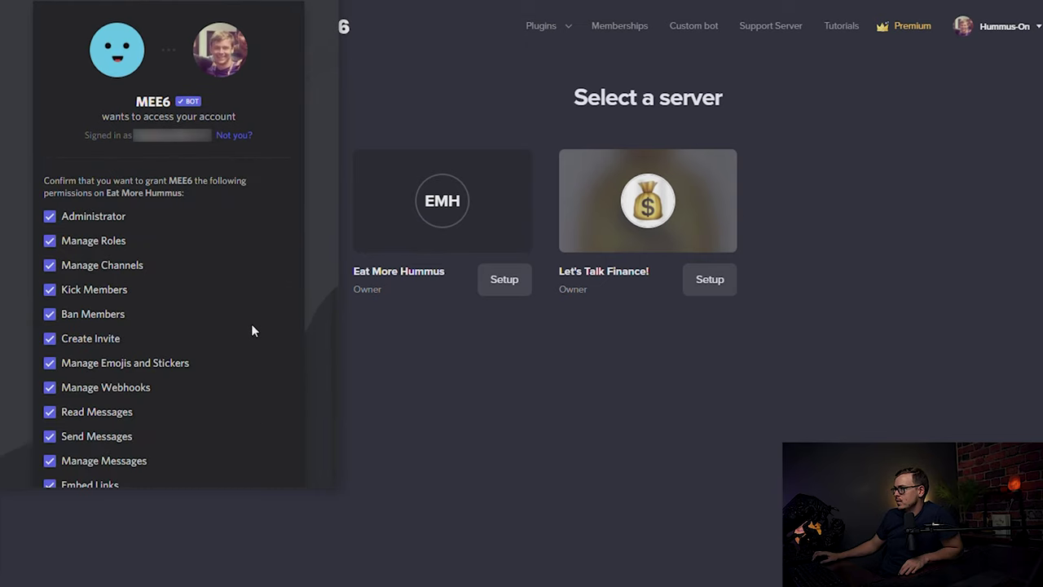
scroll(253, 330, down, 6)
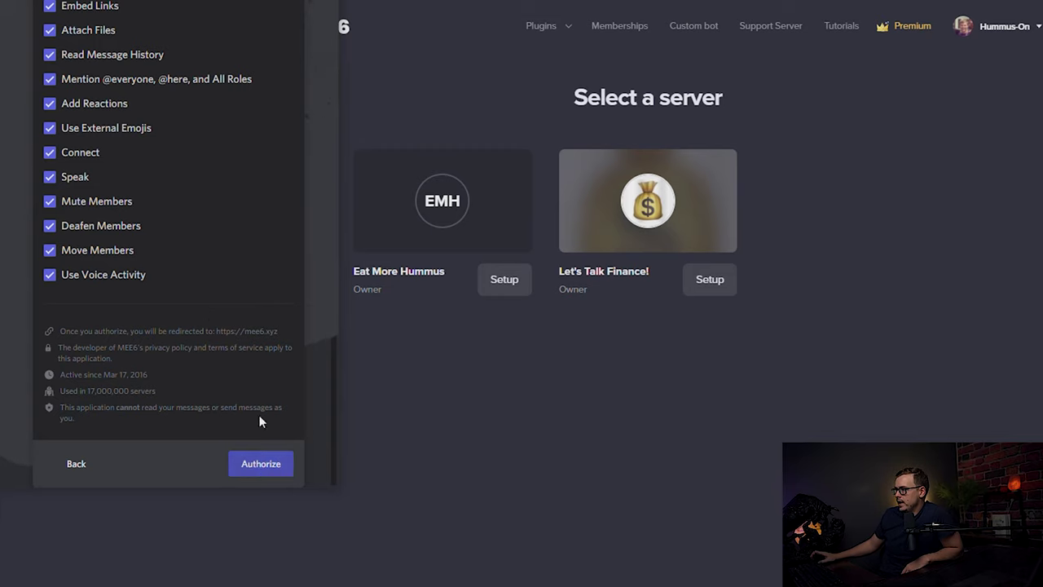
click(261, 463)
click(88, 336)
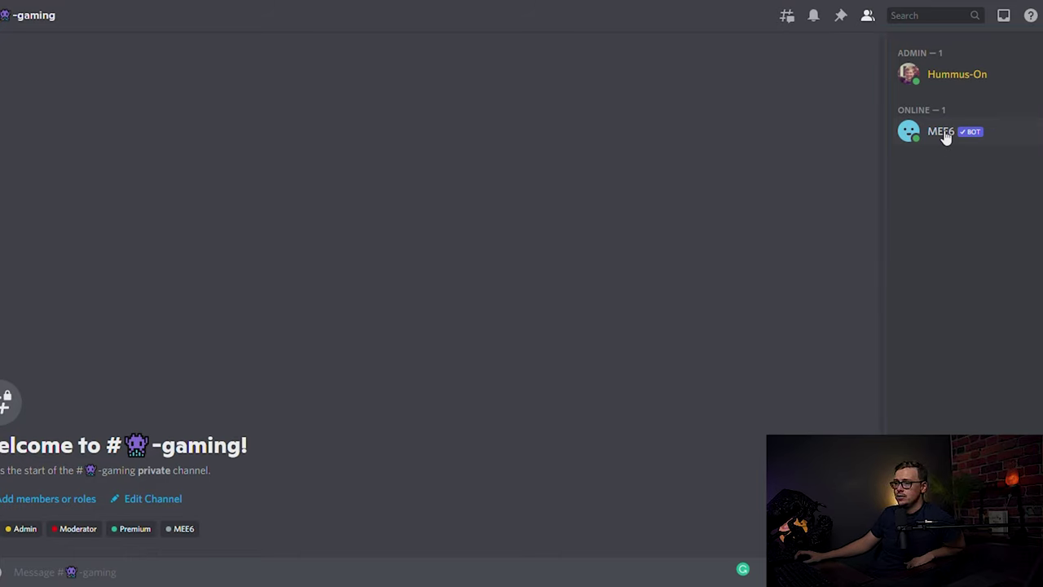
Assign the Bot role to the MEE6 bot in the Discord server's member list.
right_click(945, 137)
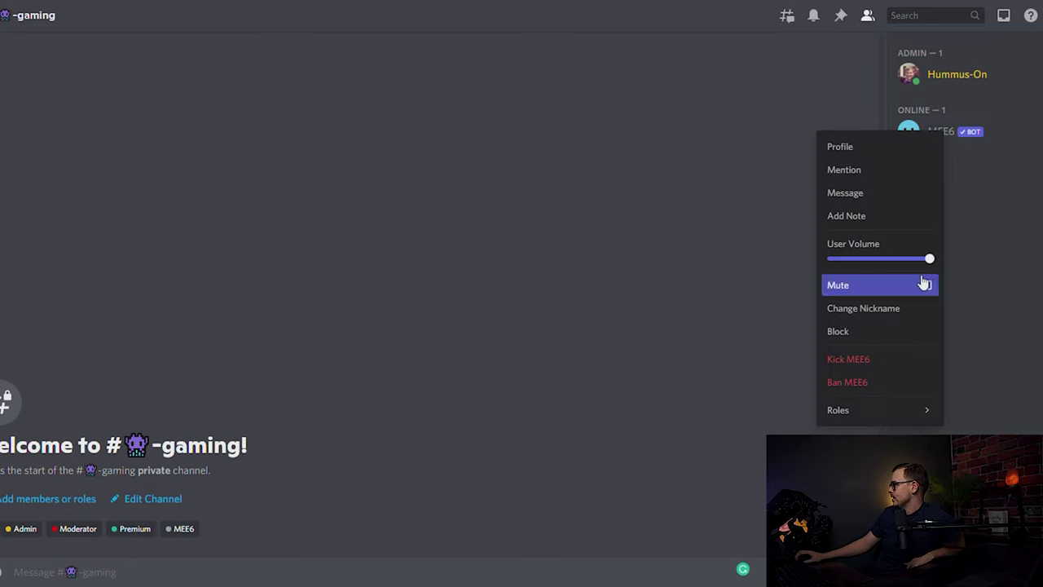
mouse_move(857, 409)
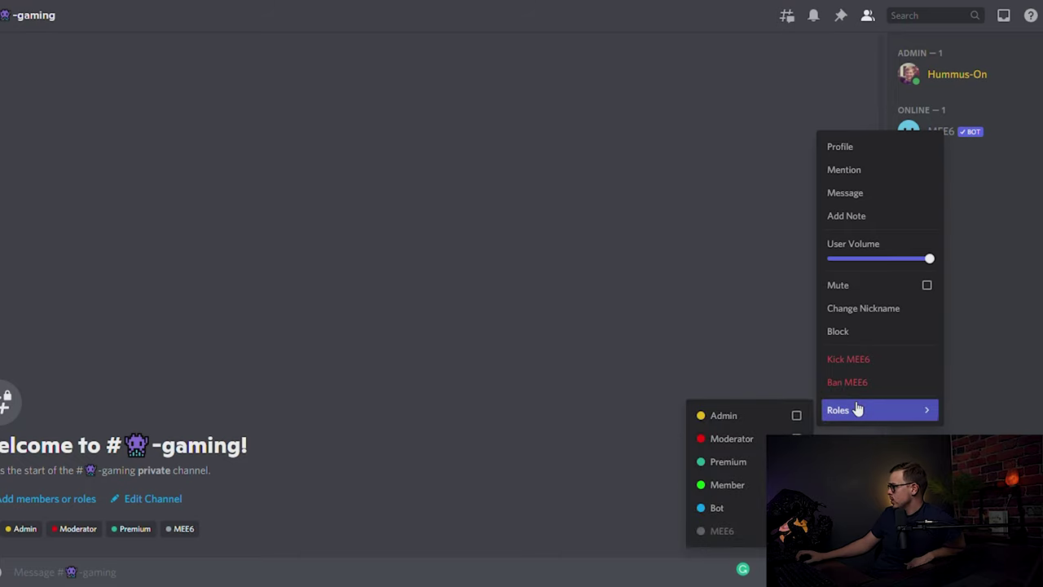
click(751, 518)
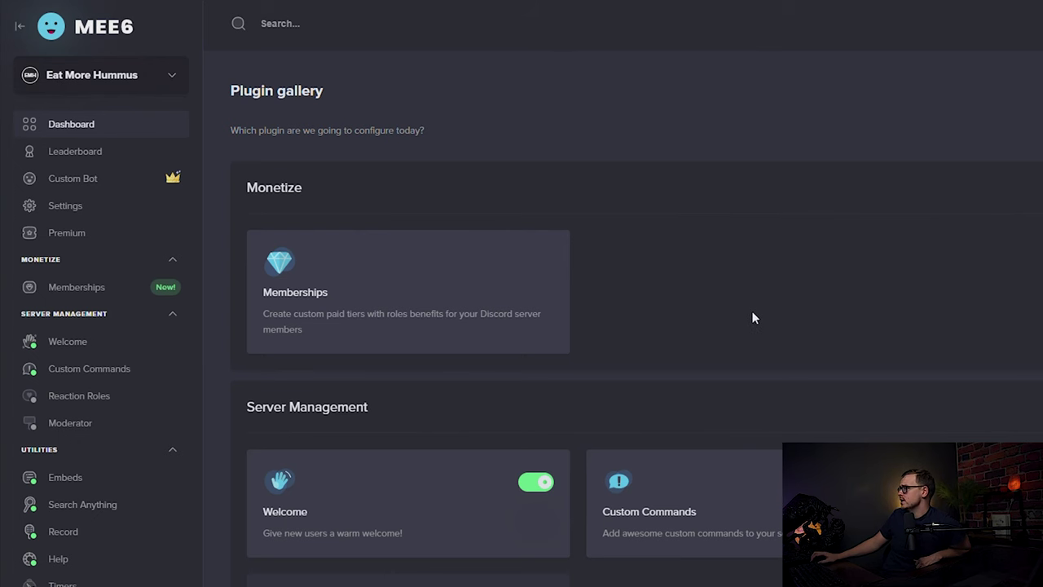
In MEE6's Welcome plugin, enable the message for users joining the server and send it to the welcome-and-rules channel.
scroll(751, 311, down, 3)
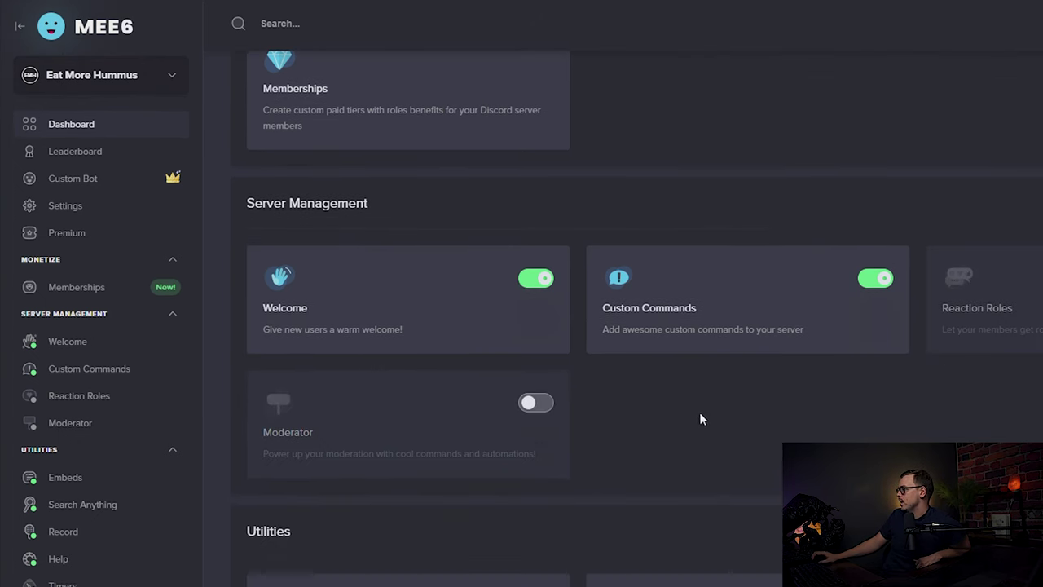
click(386, 293)
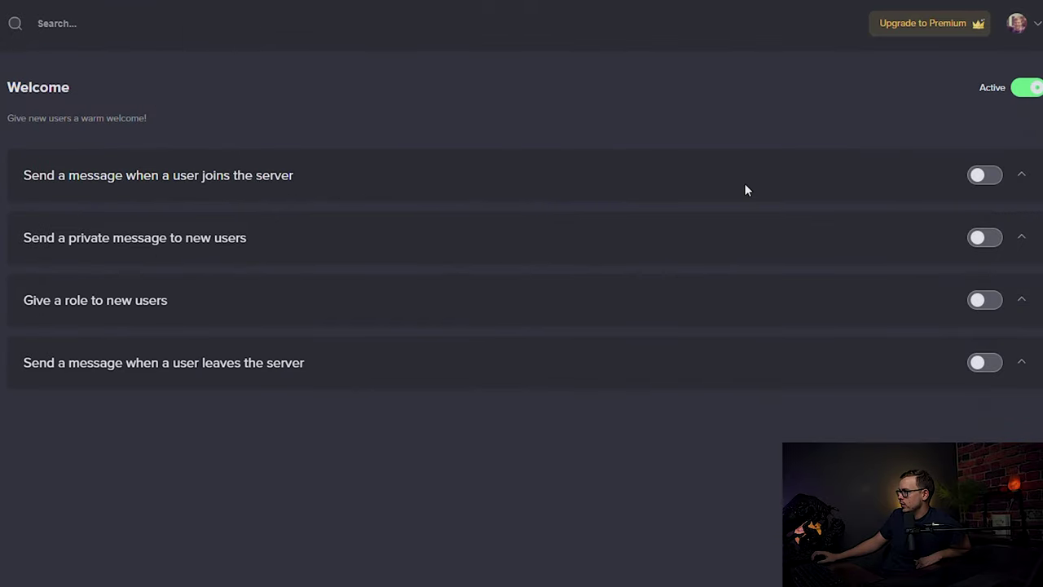
click(977, 174)
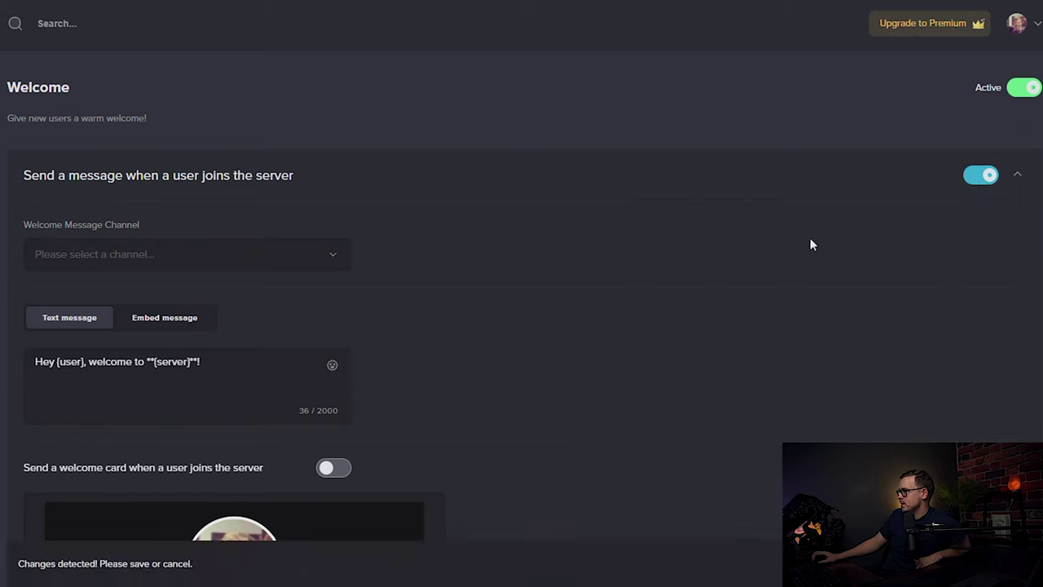
click(188, 260)
click(102, 294)
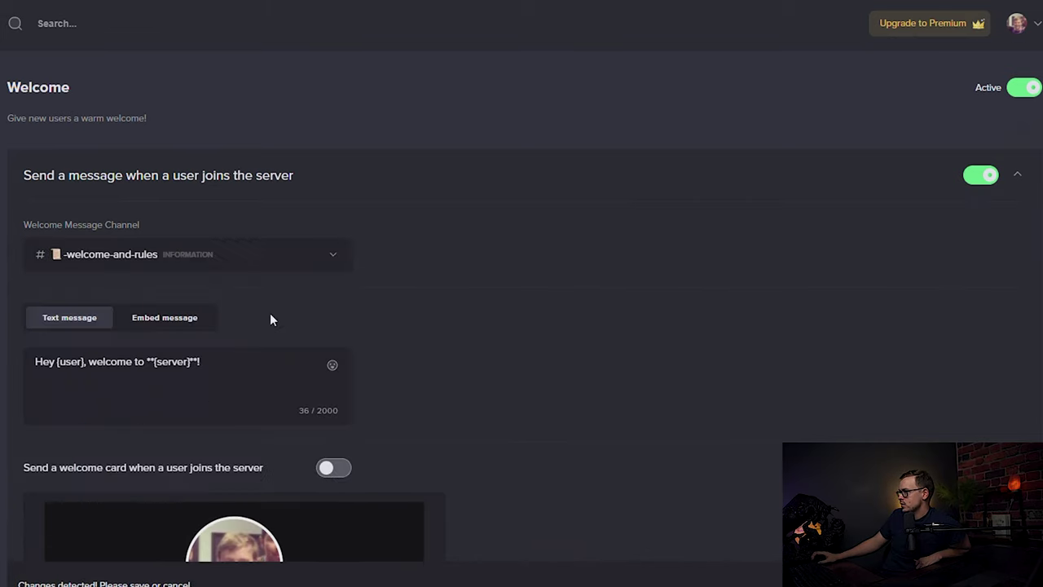
click(243, 388)
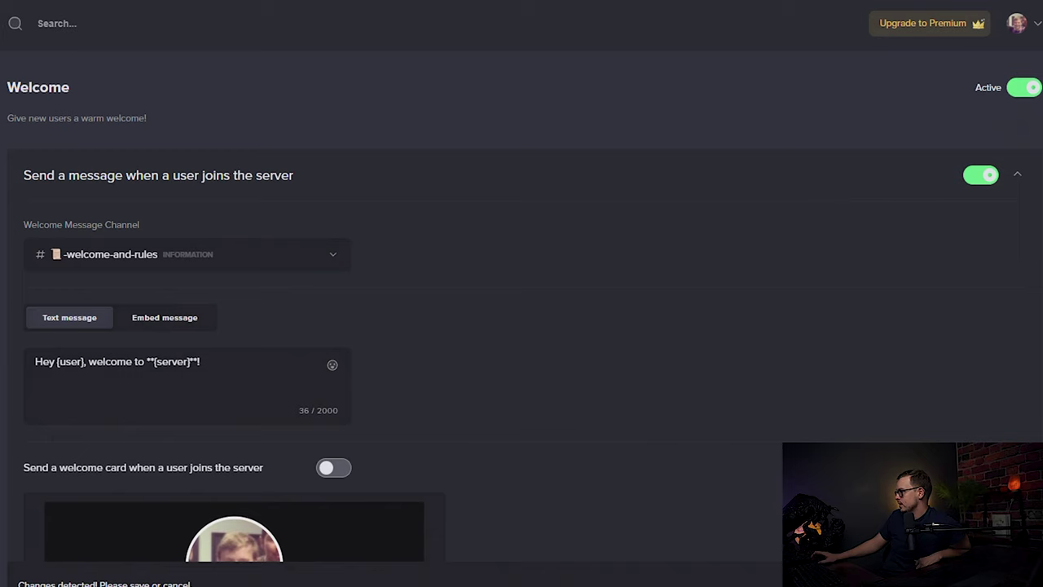
Enable giving a role to new users in the Welcome plugin and choose Member as the role to give.
scroll(528, 285, down, 9)
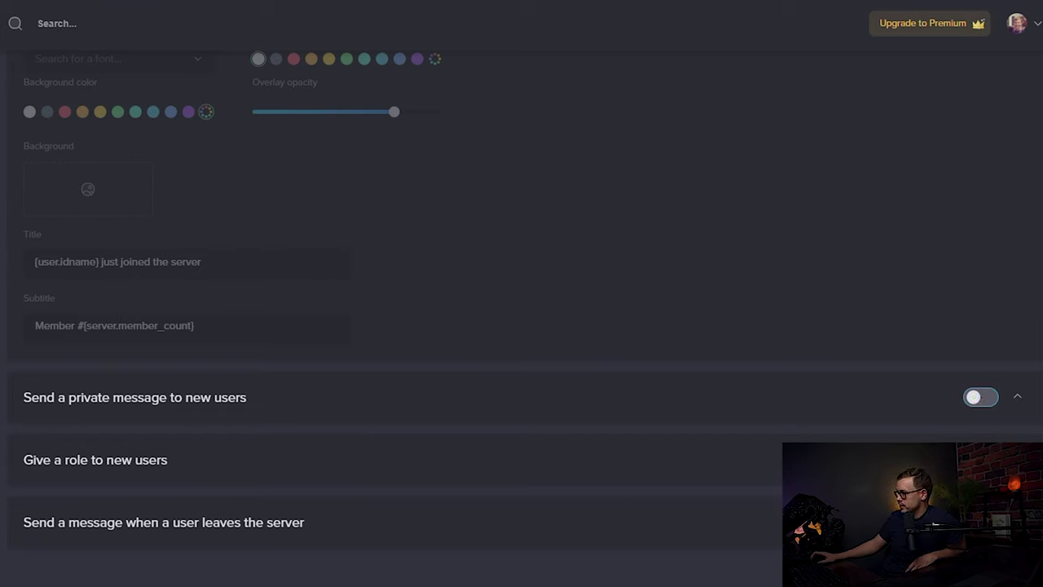
click(694, 472)
scroll(438, 456, down, 3)
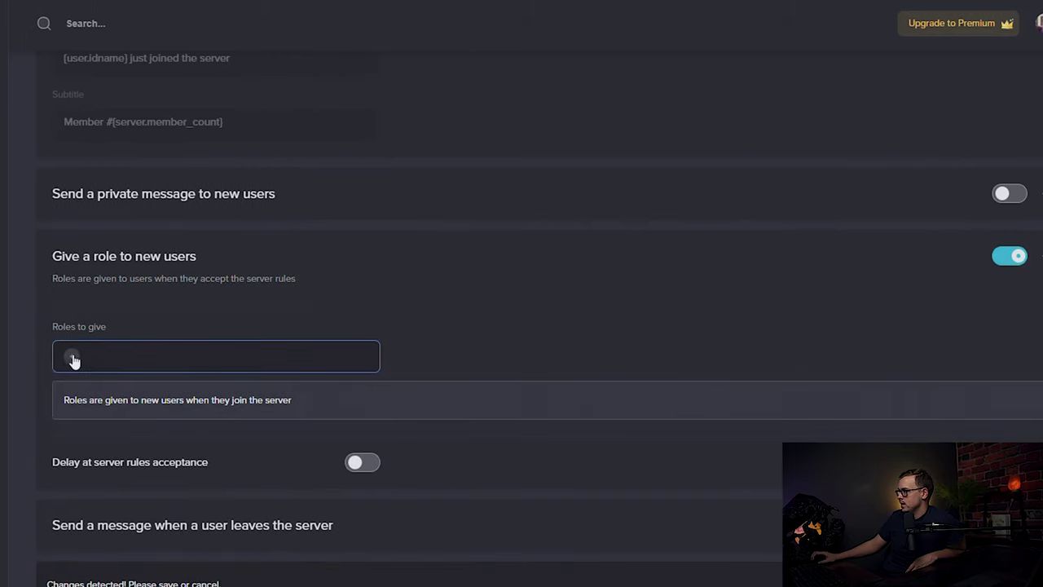
click(44, 359)
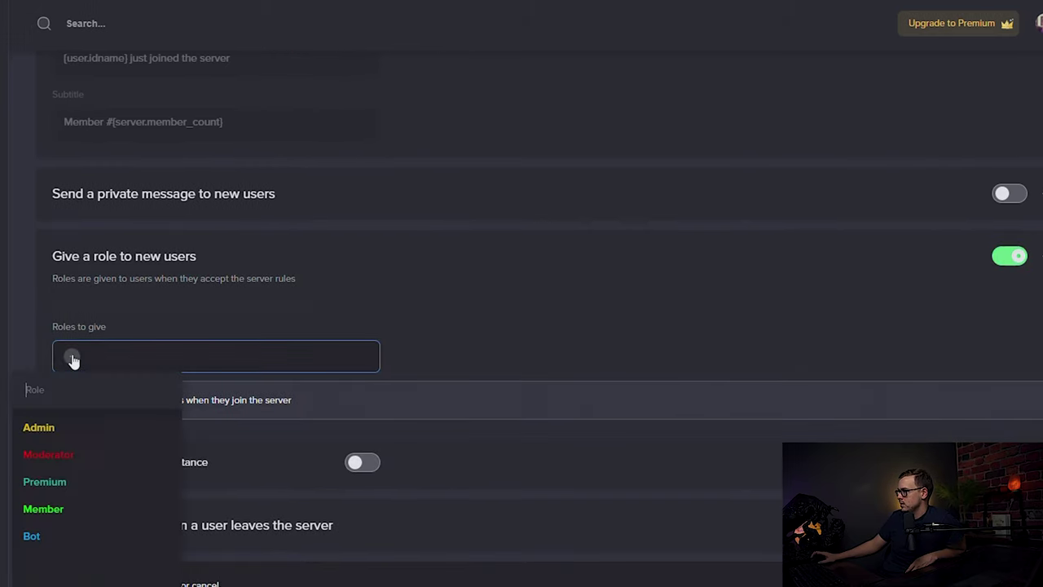
click(61, 510)
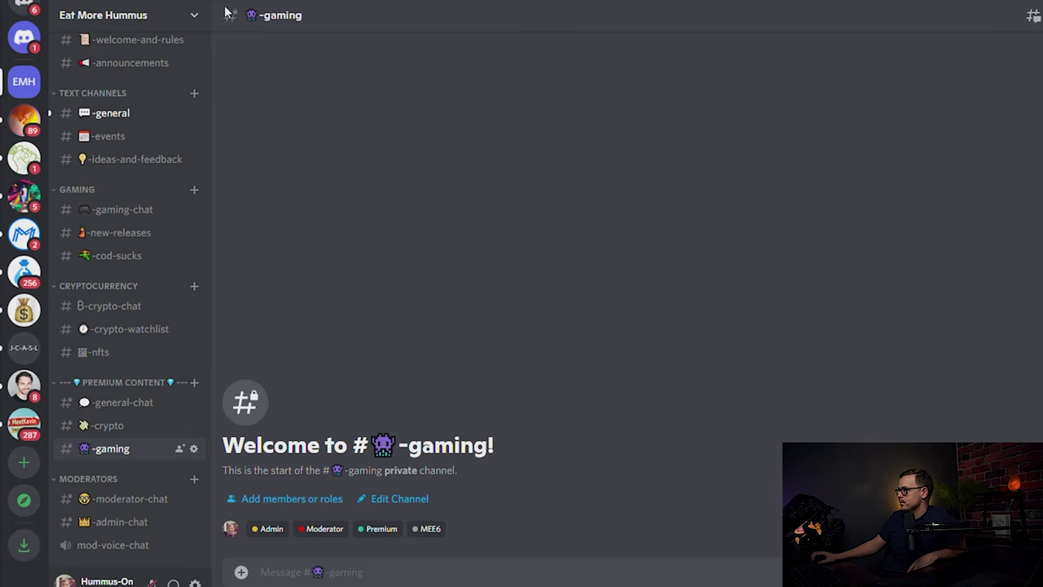
In the Eat More Hummus server's role settings, move the MEE6 role above Admin in the role order and save the changes.
click(194, 15)
click(121, 104)
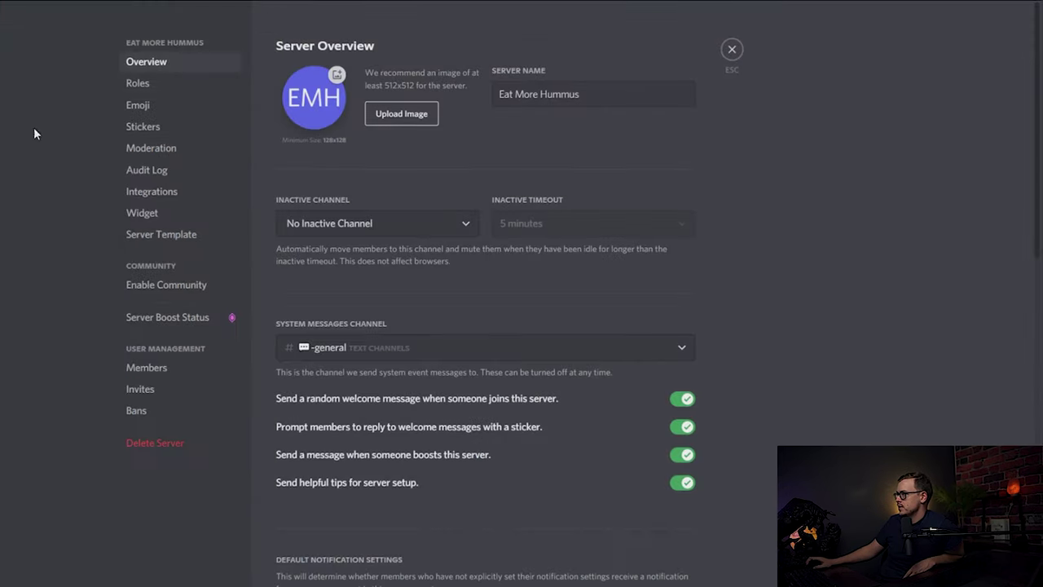
click(147, 82)
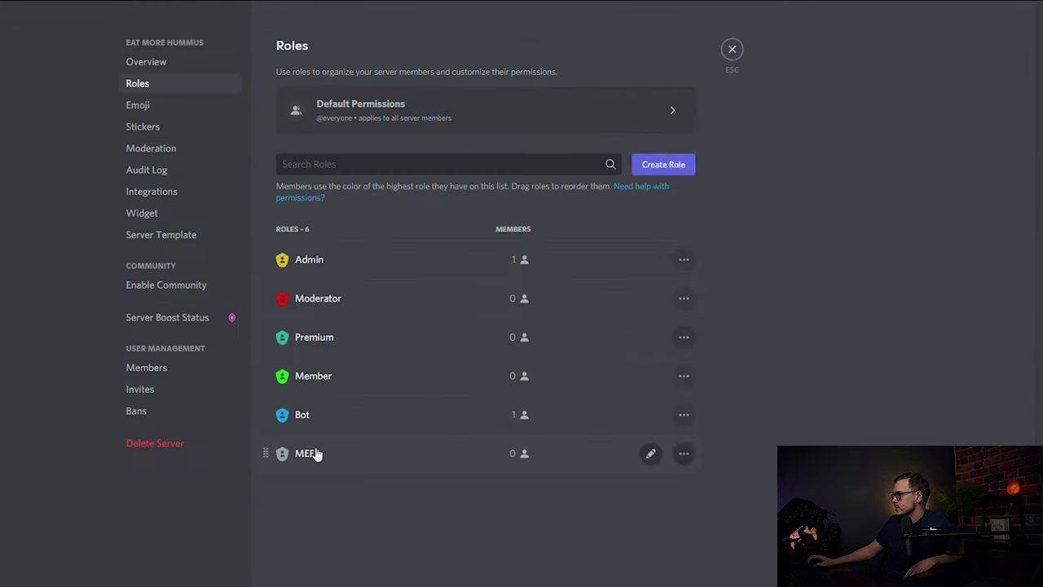
drag(268, 454, 266, 251)
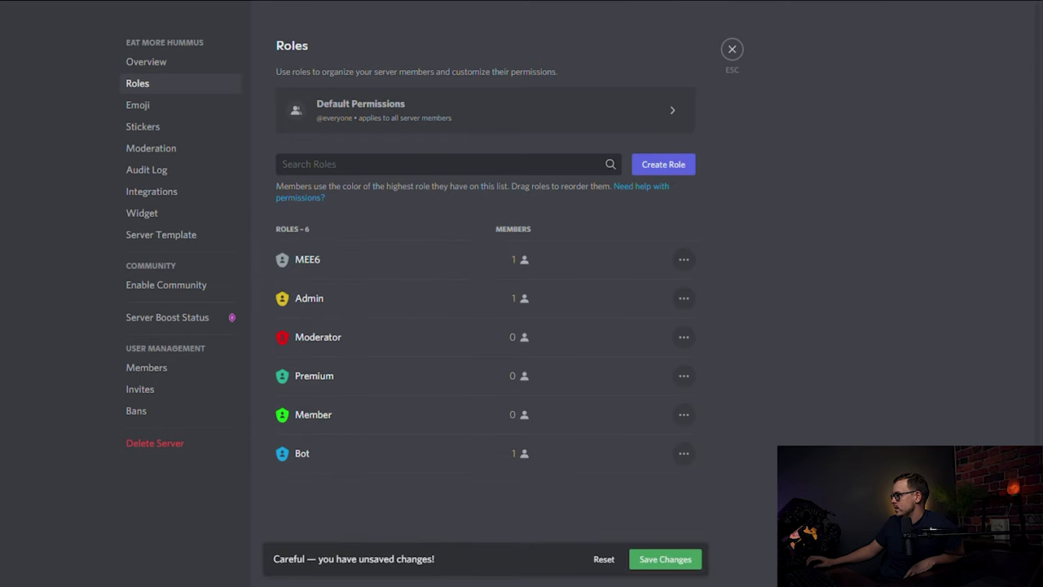
click(667, 559)
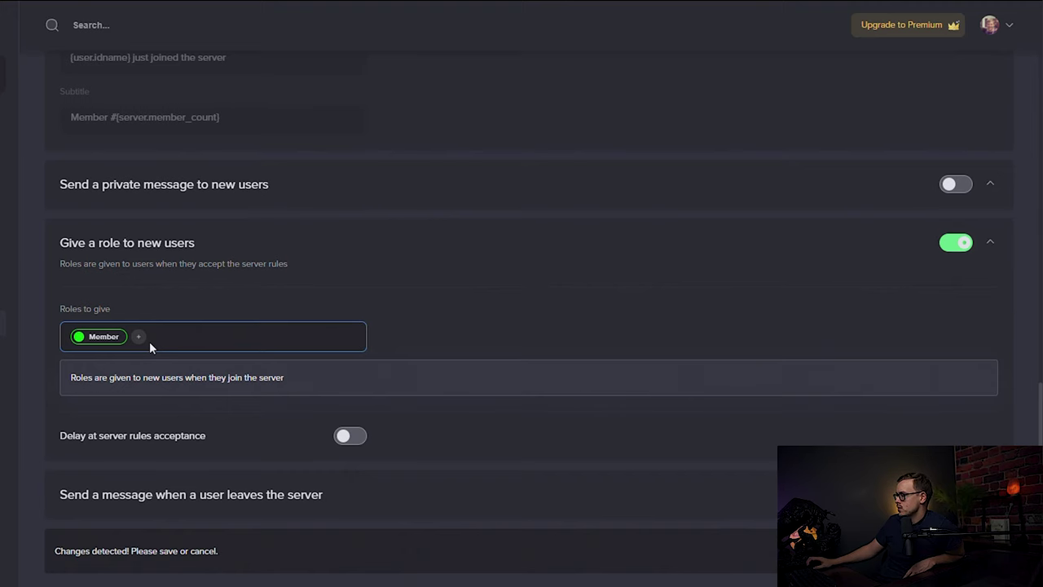
Look through MEE6's plugin gallery, including the Monetize, Server Management, Utilities, Social Connectors and Engagement & Fun plugins.
scroll(162, 343, down, 1)
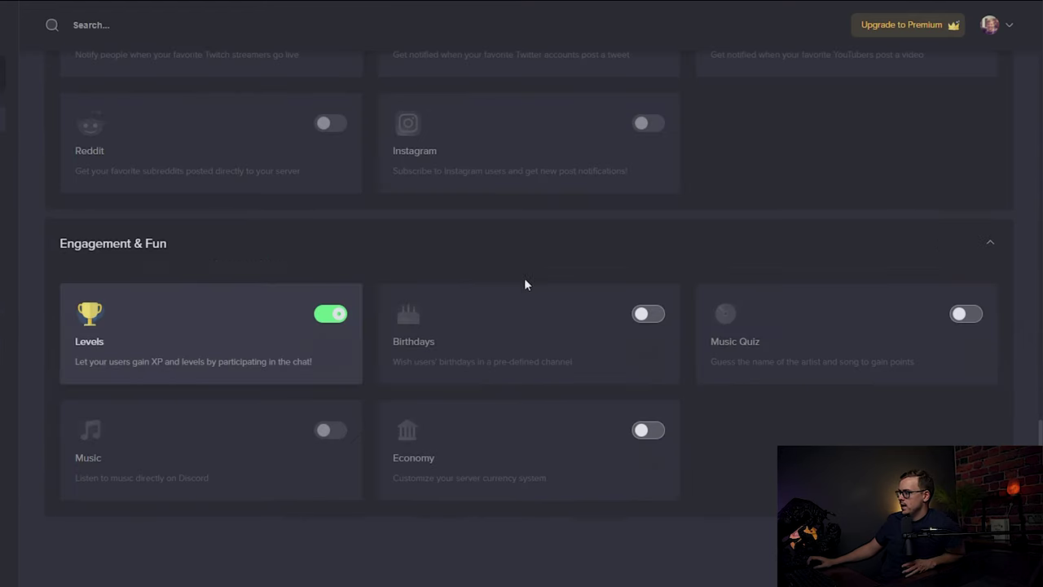
scroll(522, 261, up, 10)
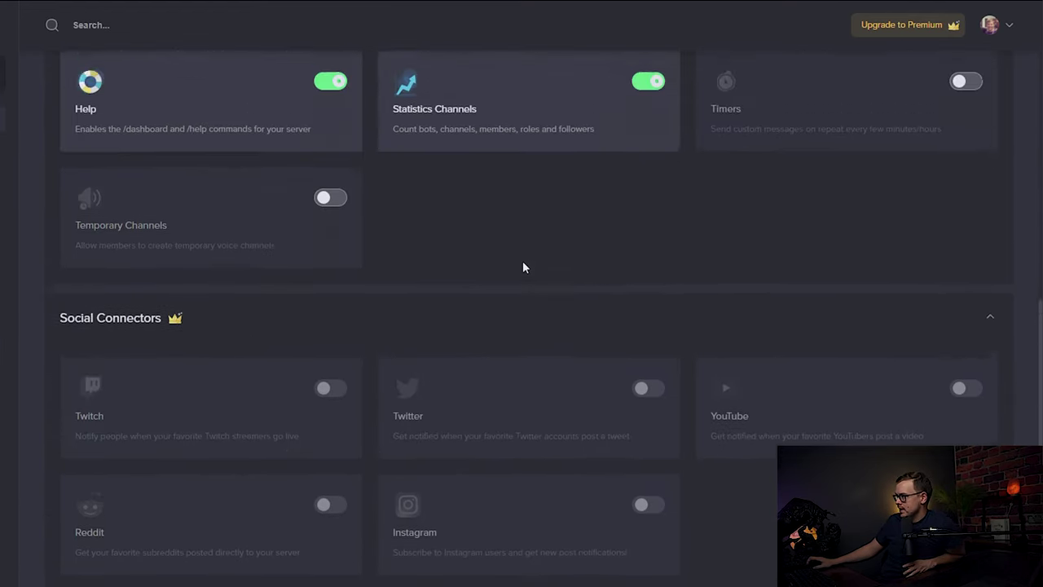
scroll(522, 264, up, 6)
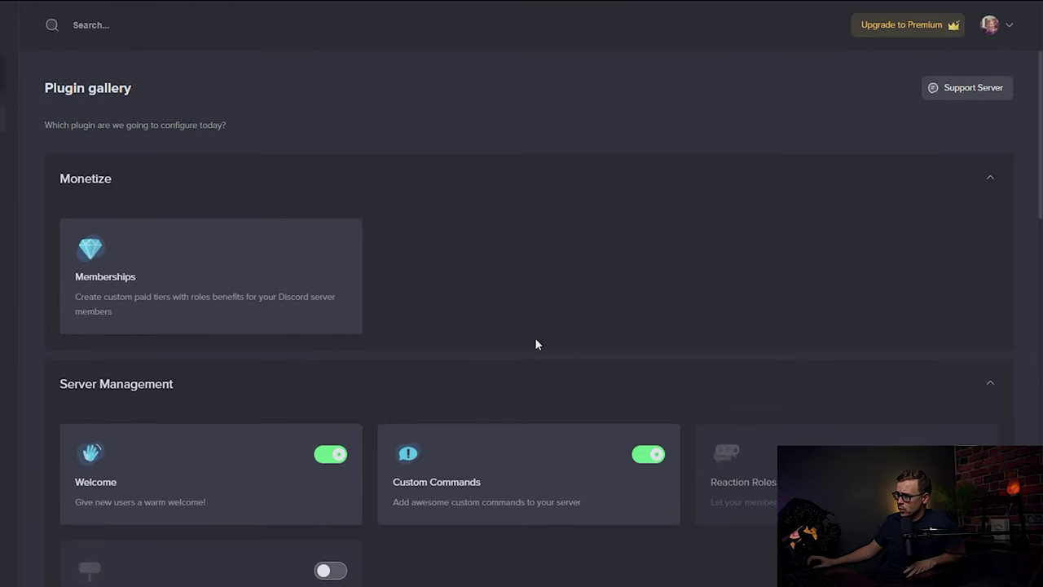
scroll(520, 331, down, 2)
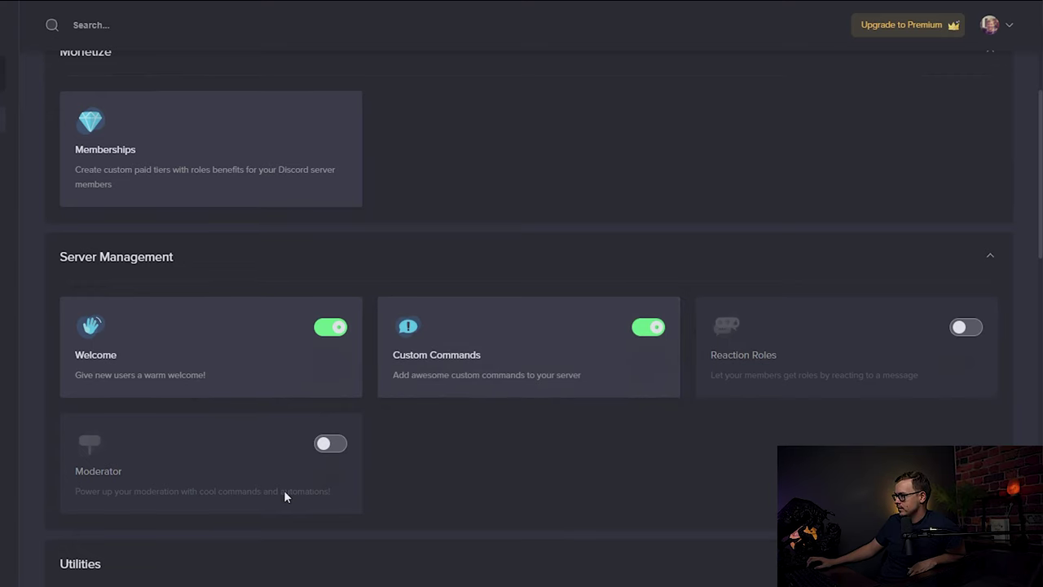
scroll(268, 458, down, 8)
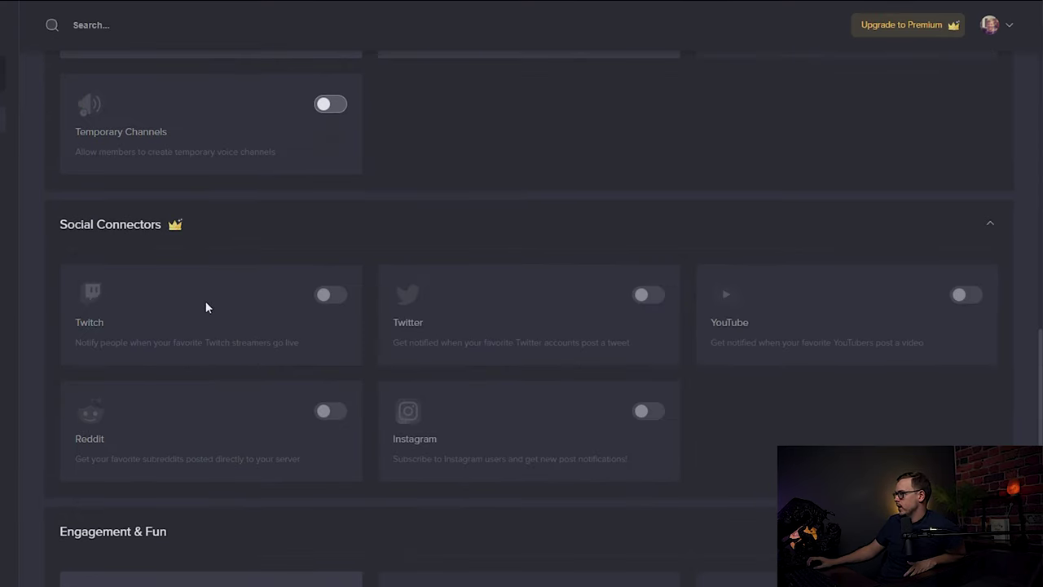